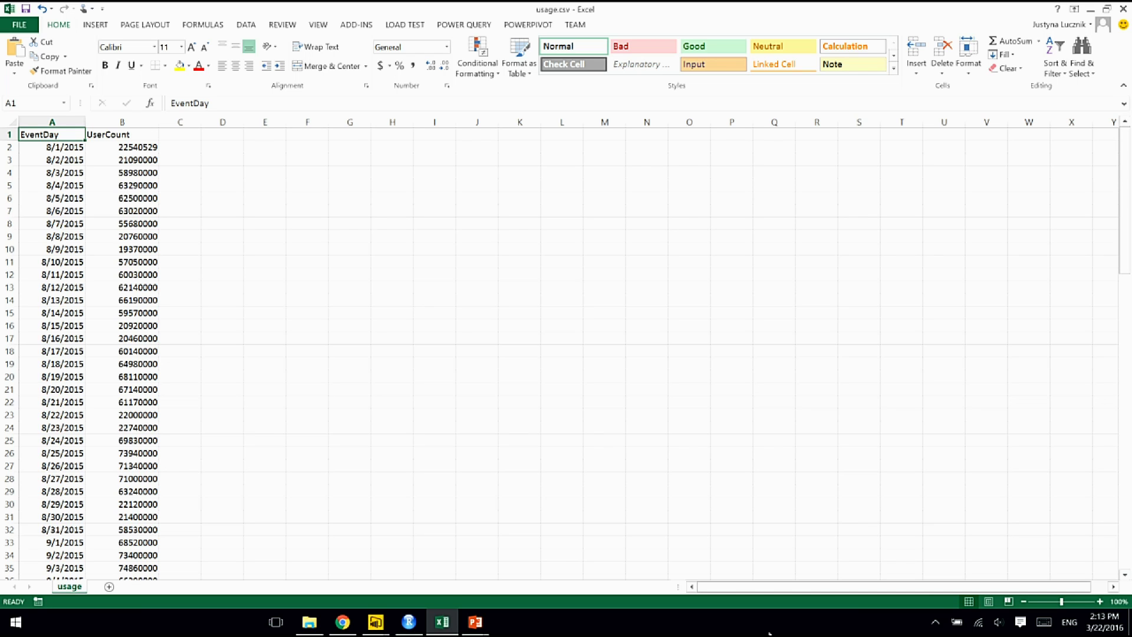
Step: Switch to RStudio and review the forecasting script from its beginning
key("alt+Tab")
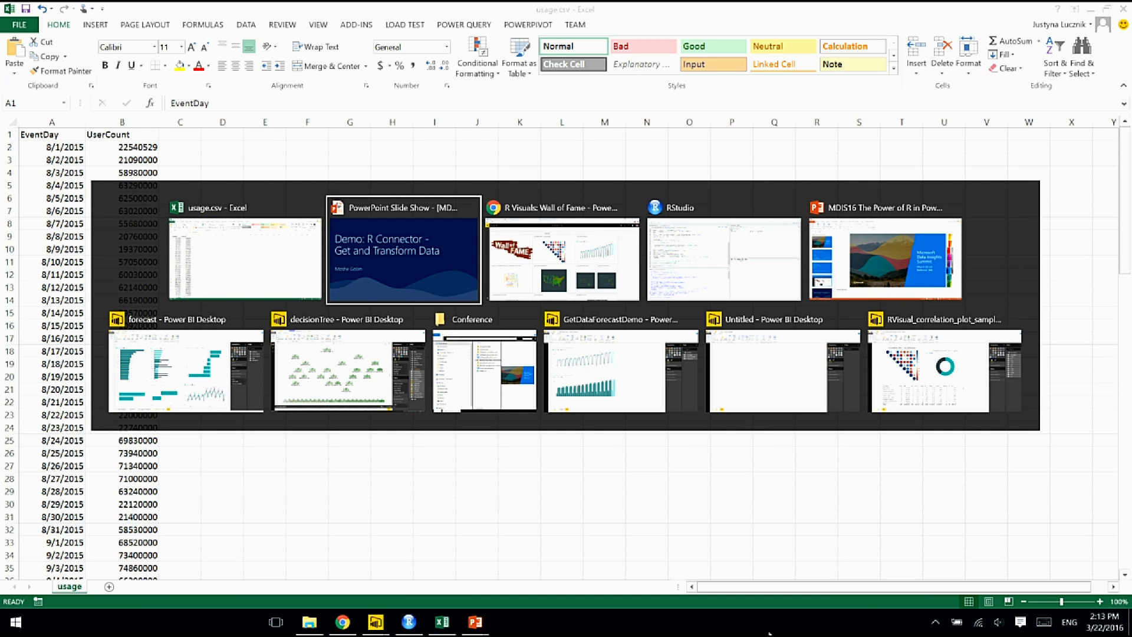
key("Tab")
key("Tab")
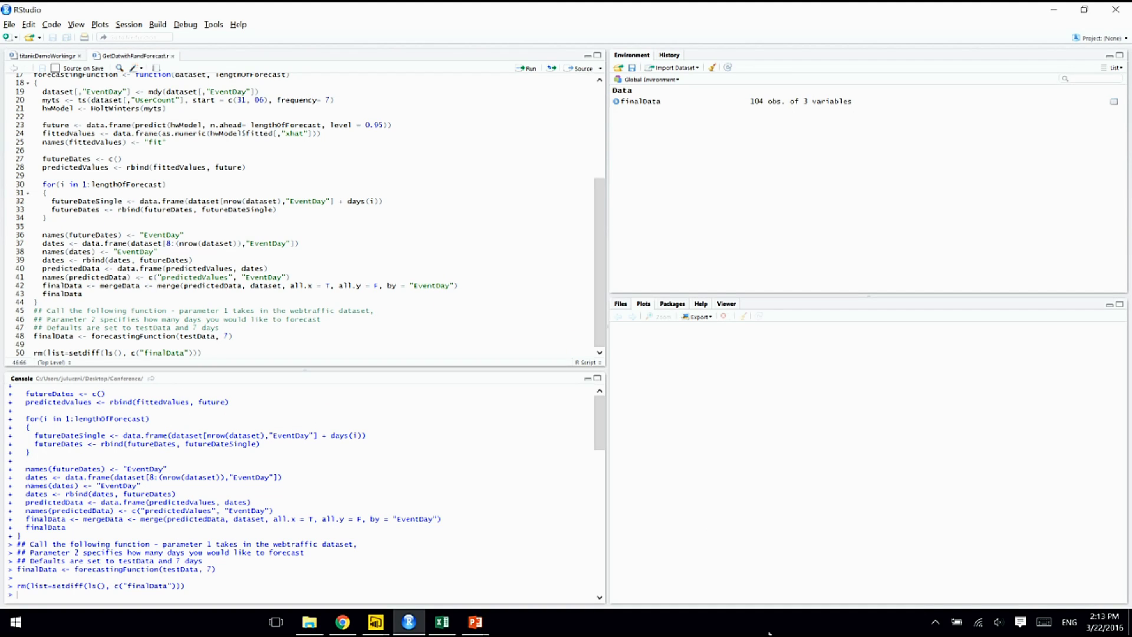
left_click(388, 309)
left_click_drag(606, 242, 606, 151)
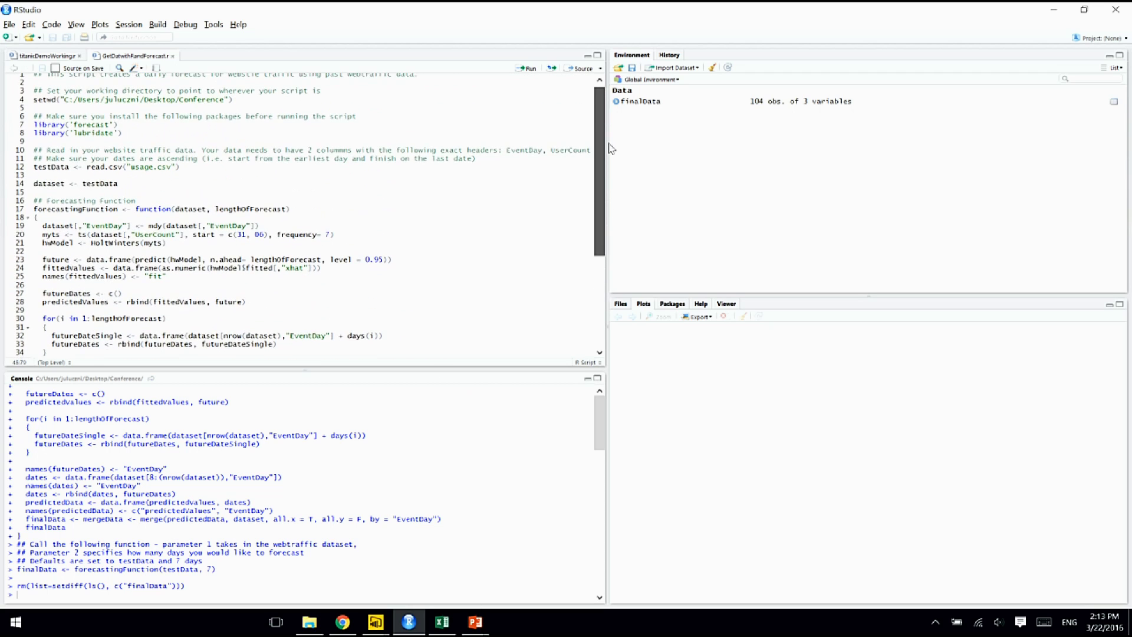
left_click(362, 145)
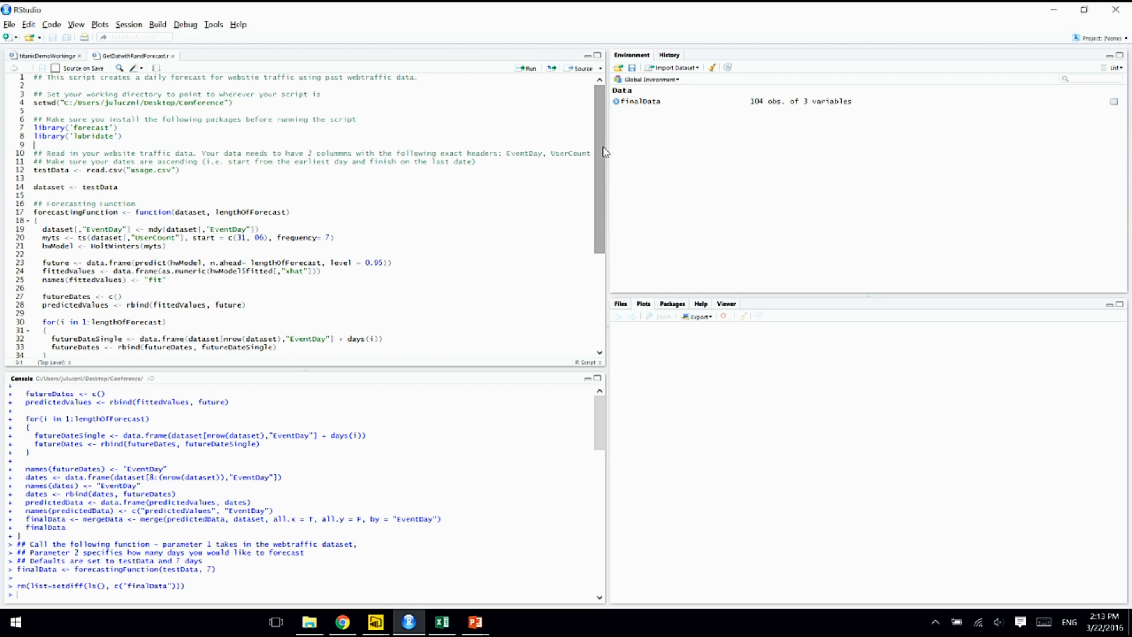
left_click(155, 120)
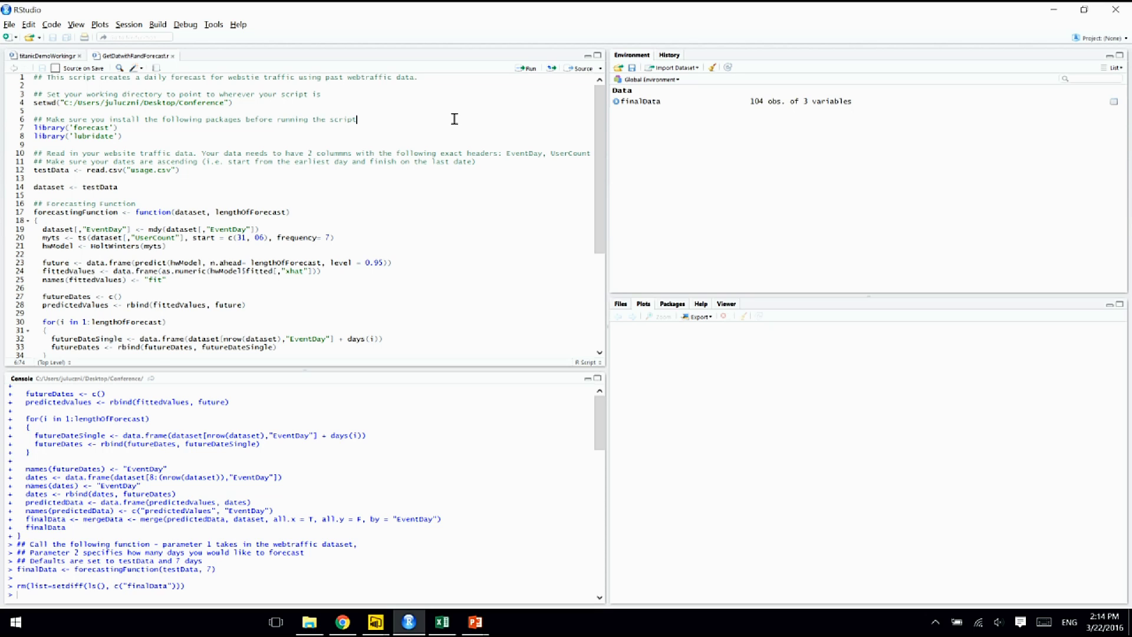
Step: Run the entire forecasting script and expand finalData in the environment to inspect its variables
key("ctrl+a")
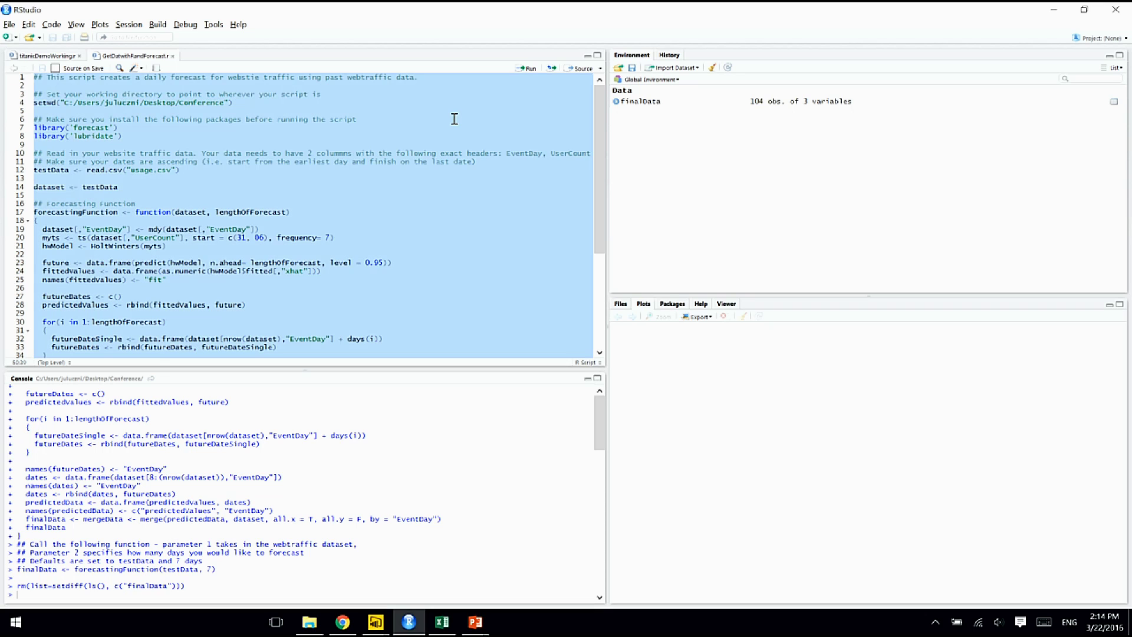
left_click(529, 69)
left_click(616, 101)
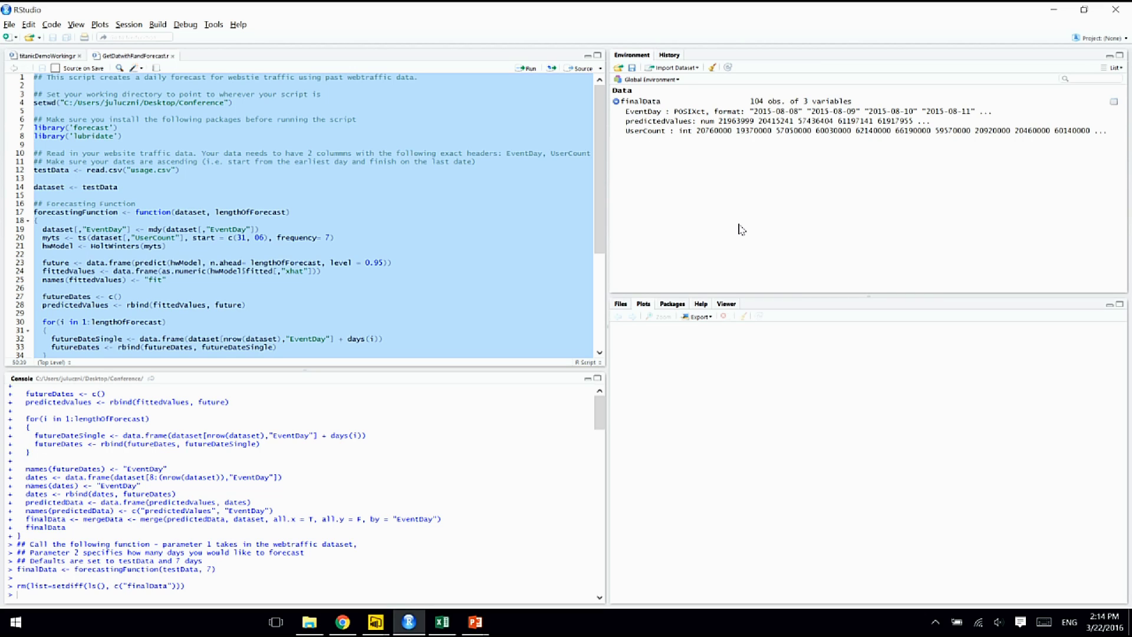
Step: Copy the whole forecasting script and switch to the untitled Power BI Desktop report
left_click(483, 214)
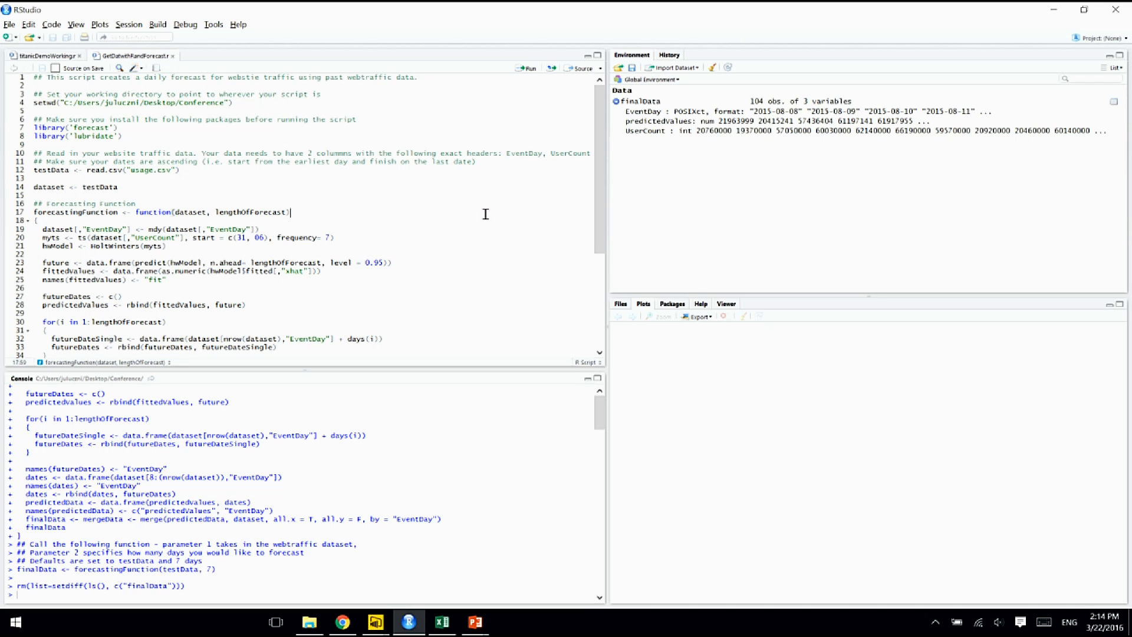
key("ctrl+a")
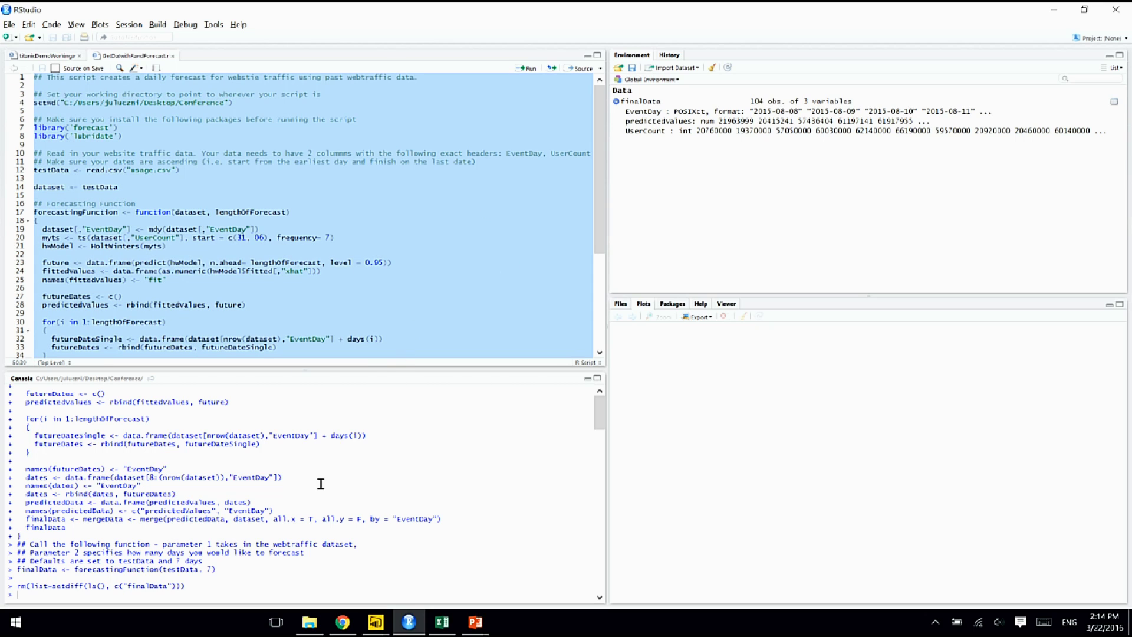
left_click(376, 623)
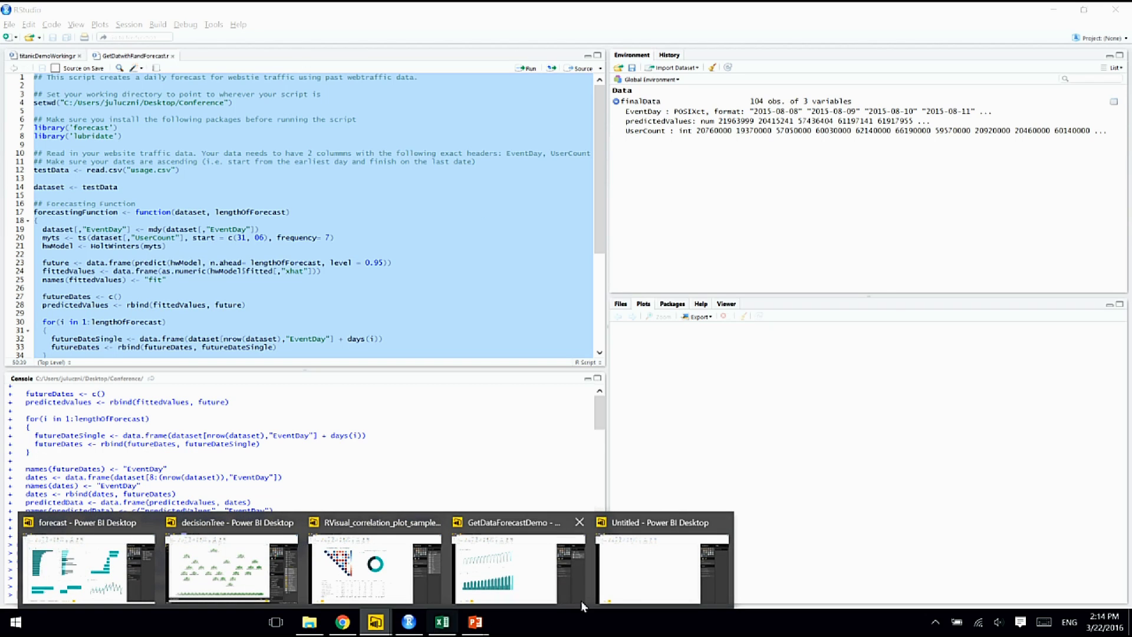
left_click(643, 593)
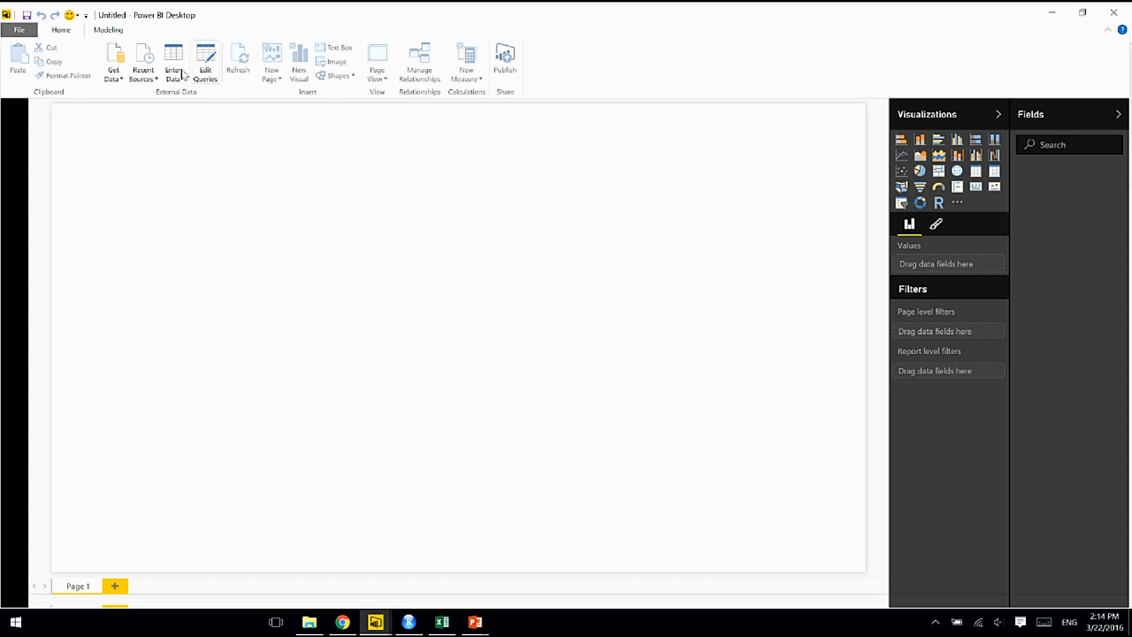
Step: Connect to the R Script (Beta) data source from the Other category of Get Data
left_click(106, 75)
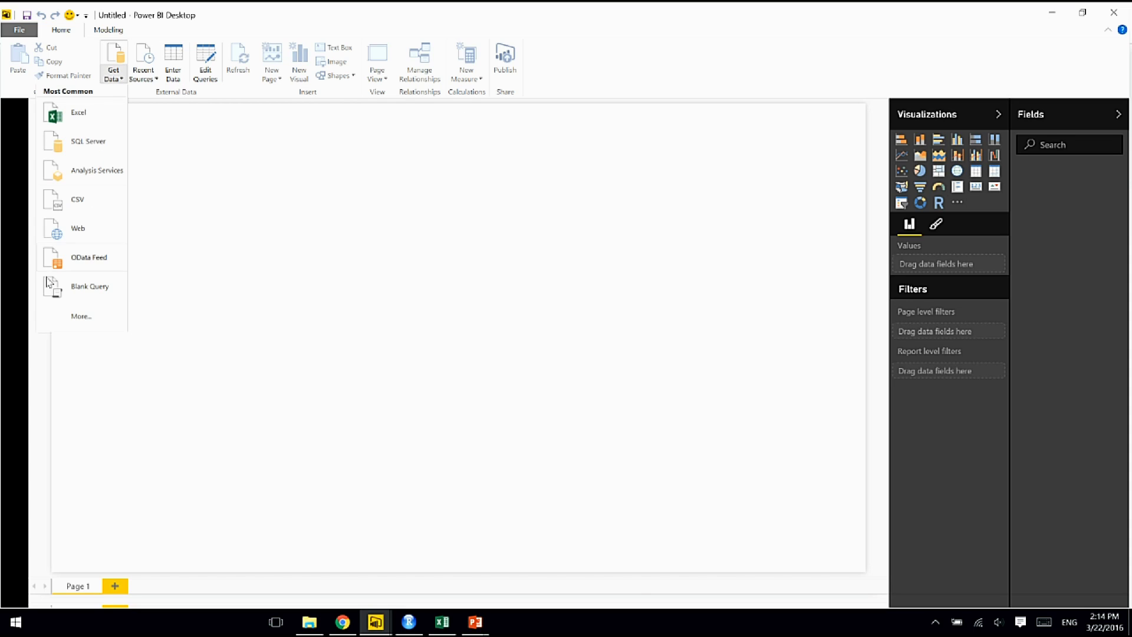
left_click(66, 316)
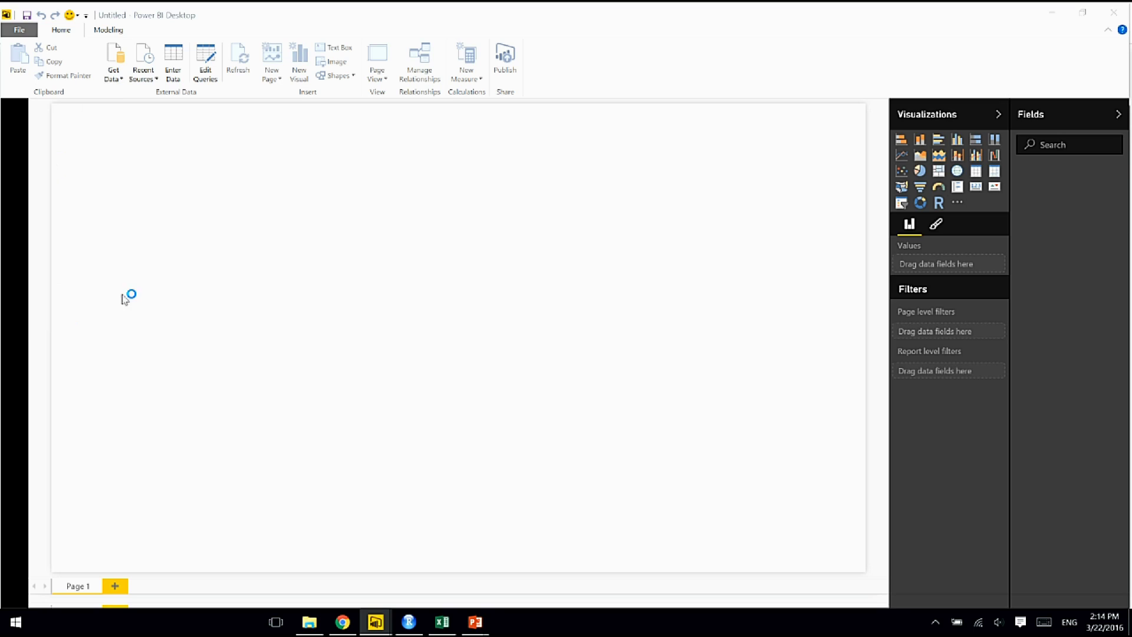
left_click(406, 248)
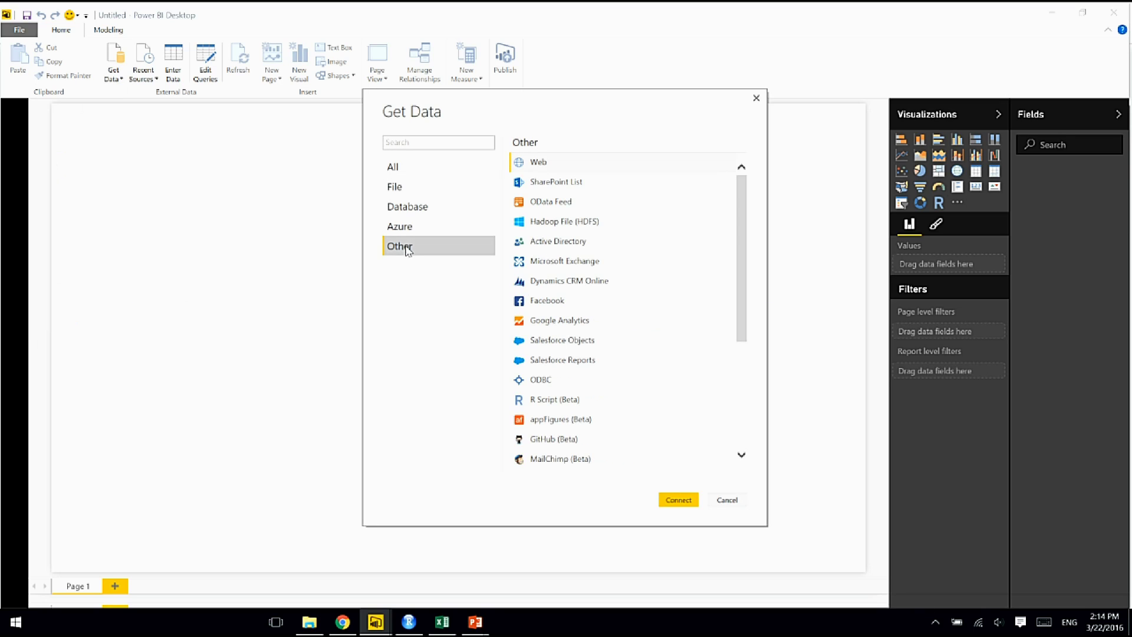
left_click(559, 400)
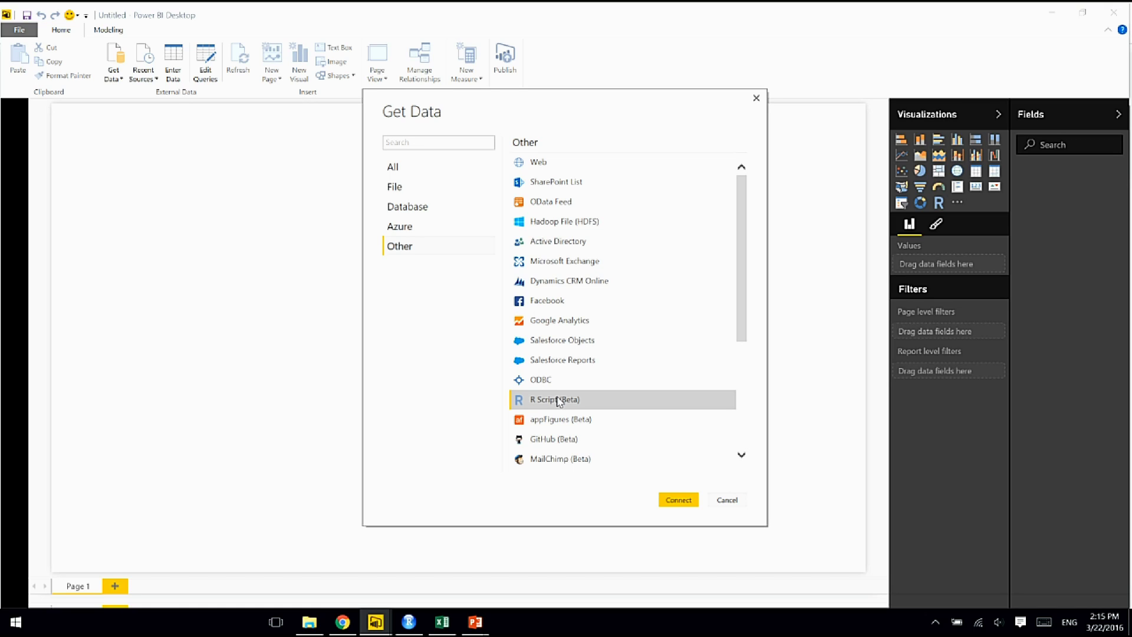
left_click(677, 499)
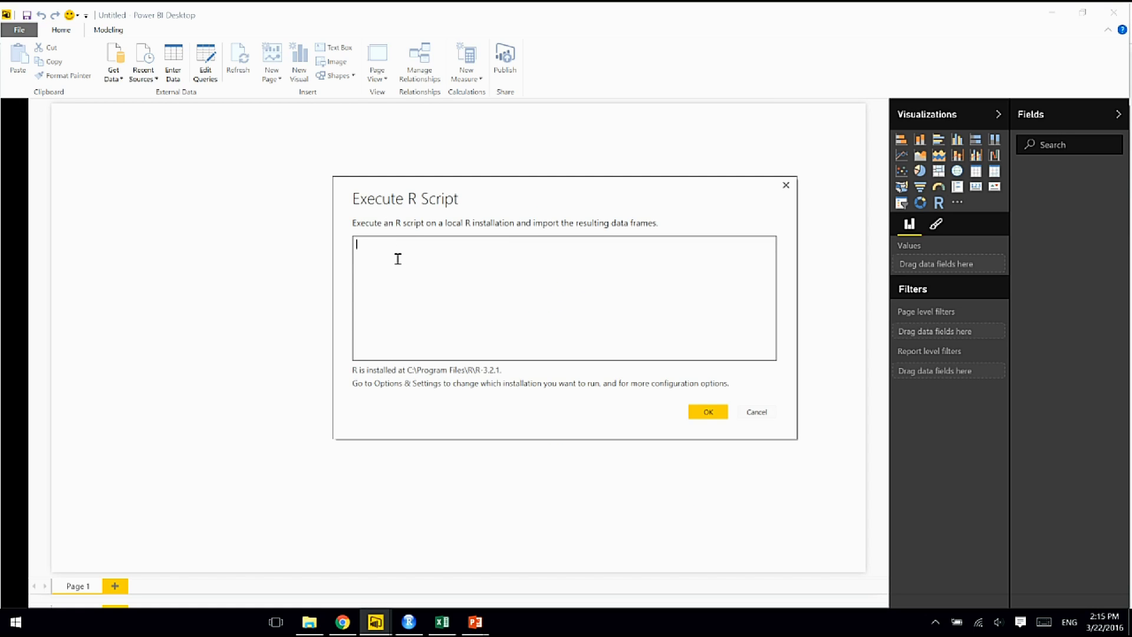
Step: Paste the copied forecasting script, execute it, and load the resulting finalData table into the report
key("ctrl+v")
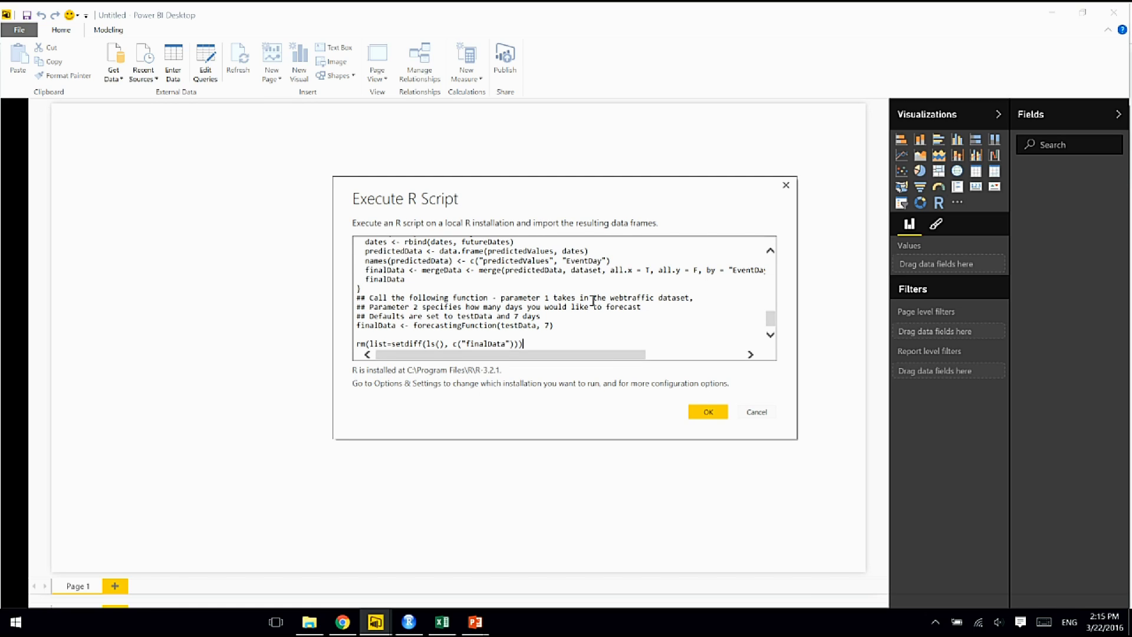
left_click(706, 414)
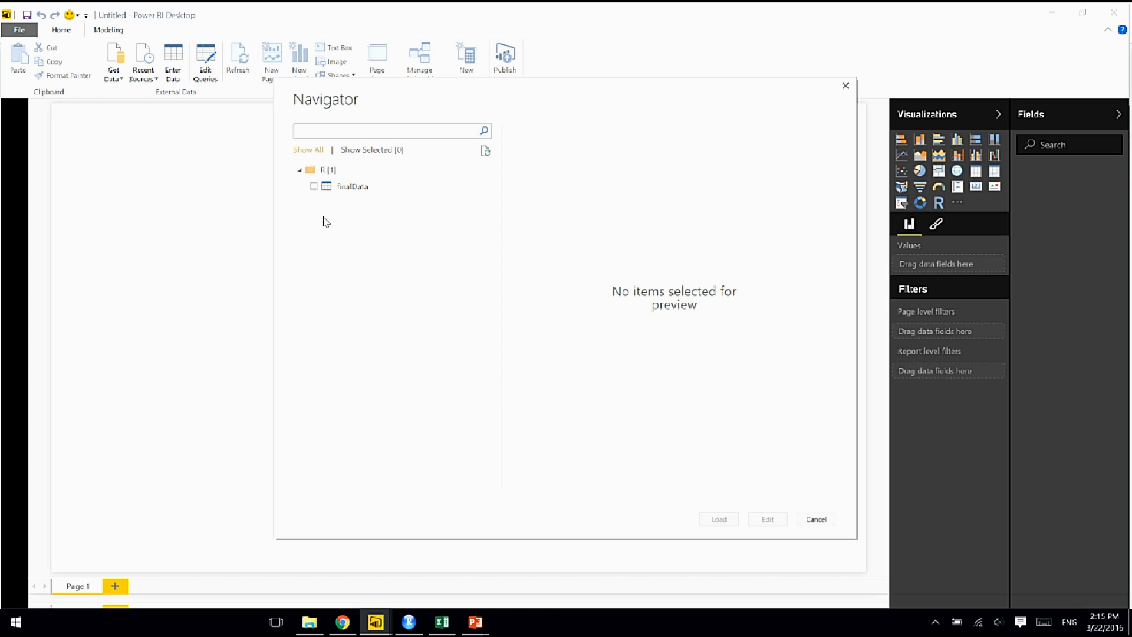
left_click(313, 187)
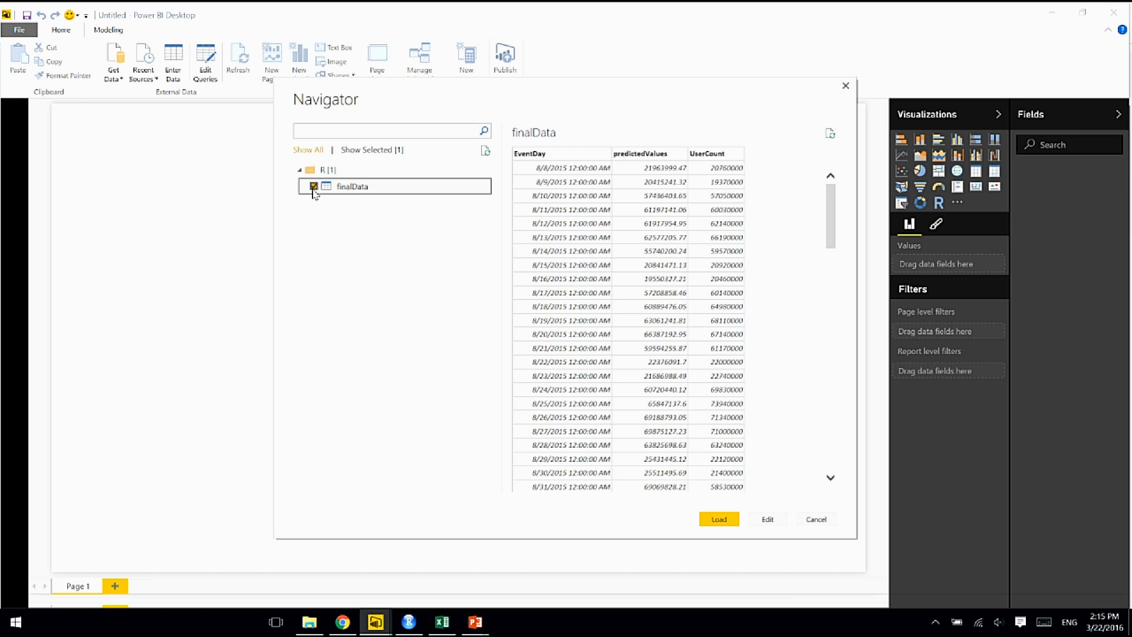
left_click(729, 520)
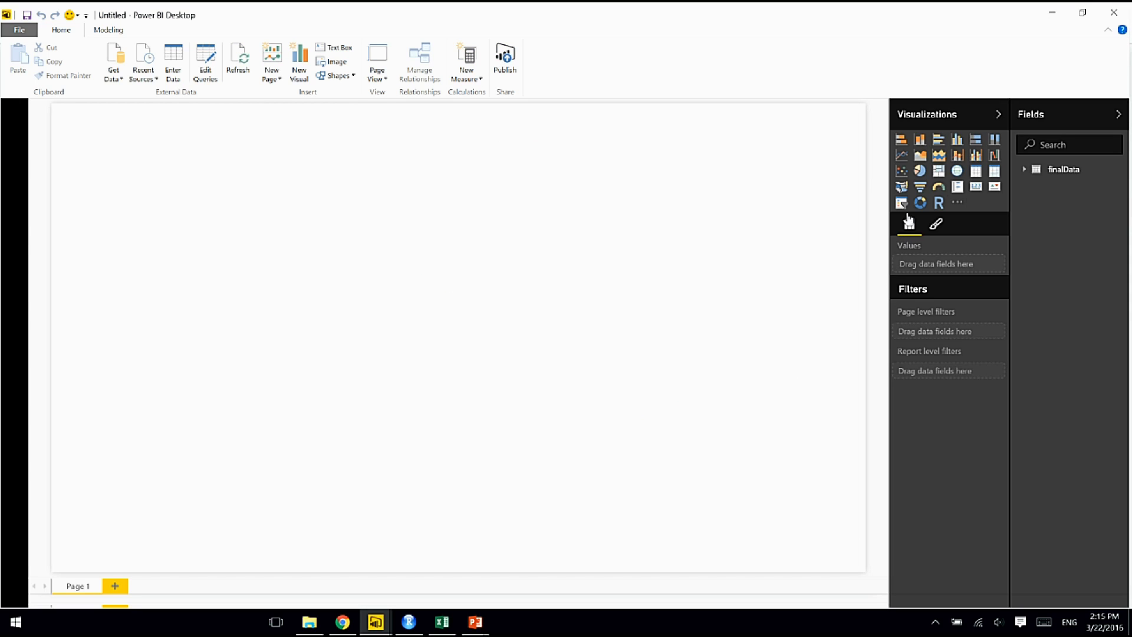
Step: Show the finalData fields and insert a line chart stretched across more than half of the page width
left_click(1023, 170)
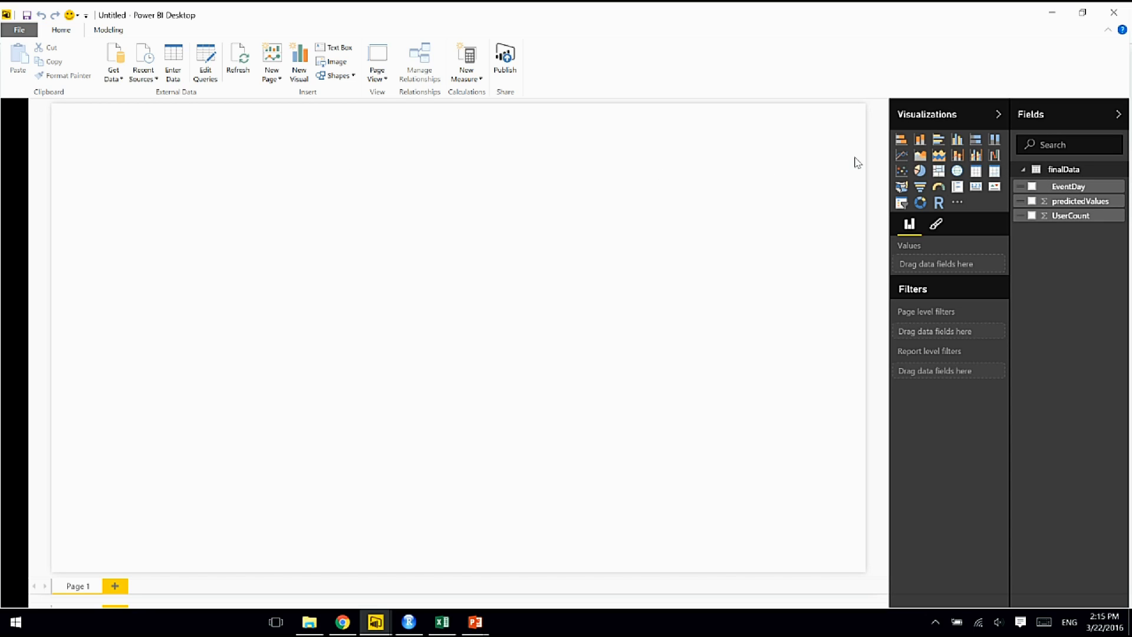
left_click(901, 157)
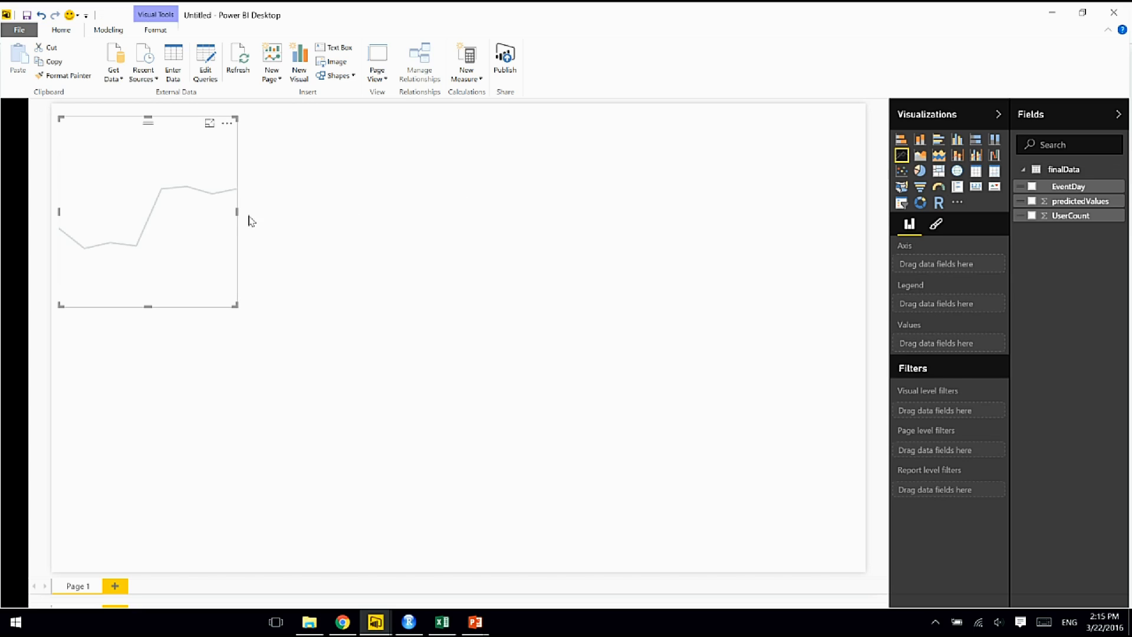
left_click_drag(237, 211, 571, 250)
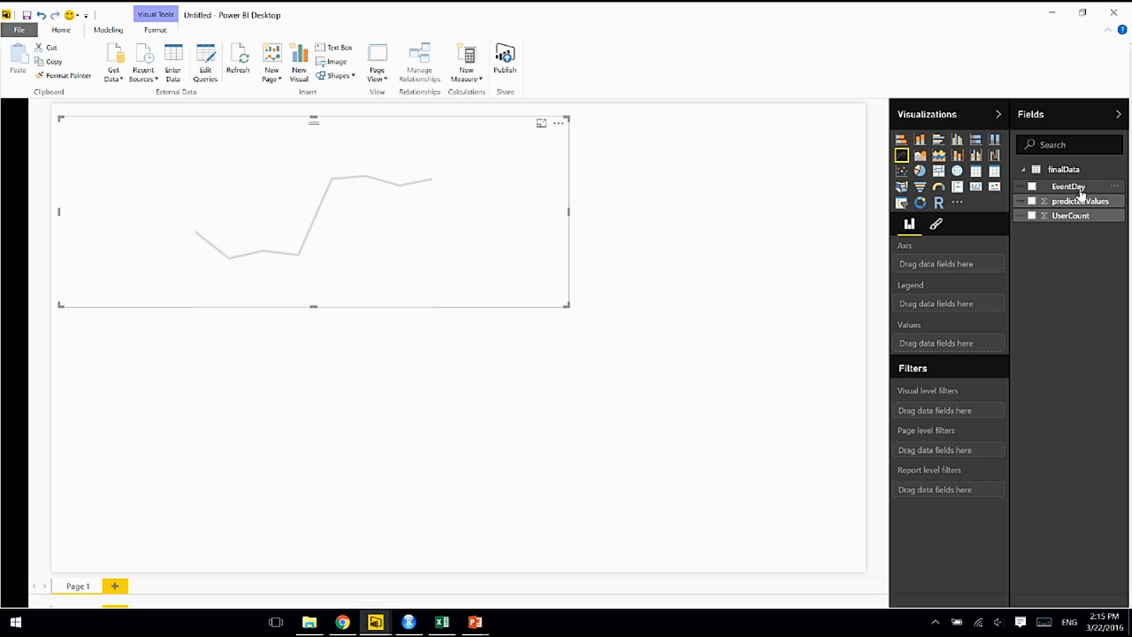
Step: Put EventDay on the line chart's axis as the plain EventDay field instead of the date hierarchy
left_click_drag(1093, 194, 972, 267)
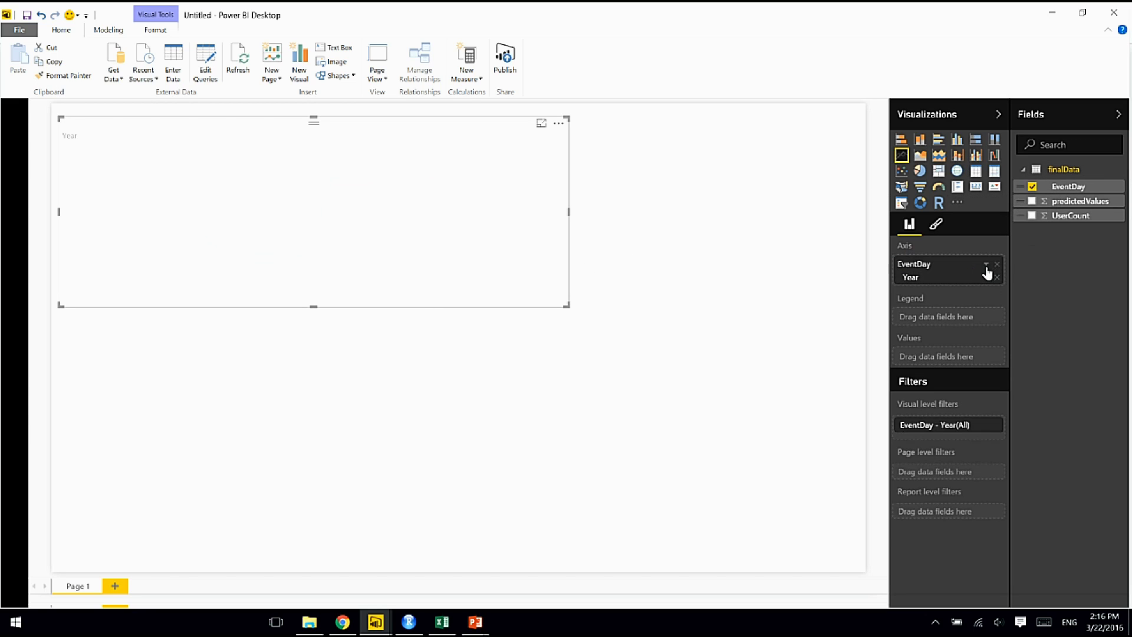
left_click(987, 266)
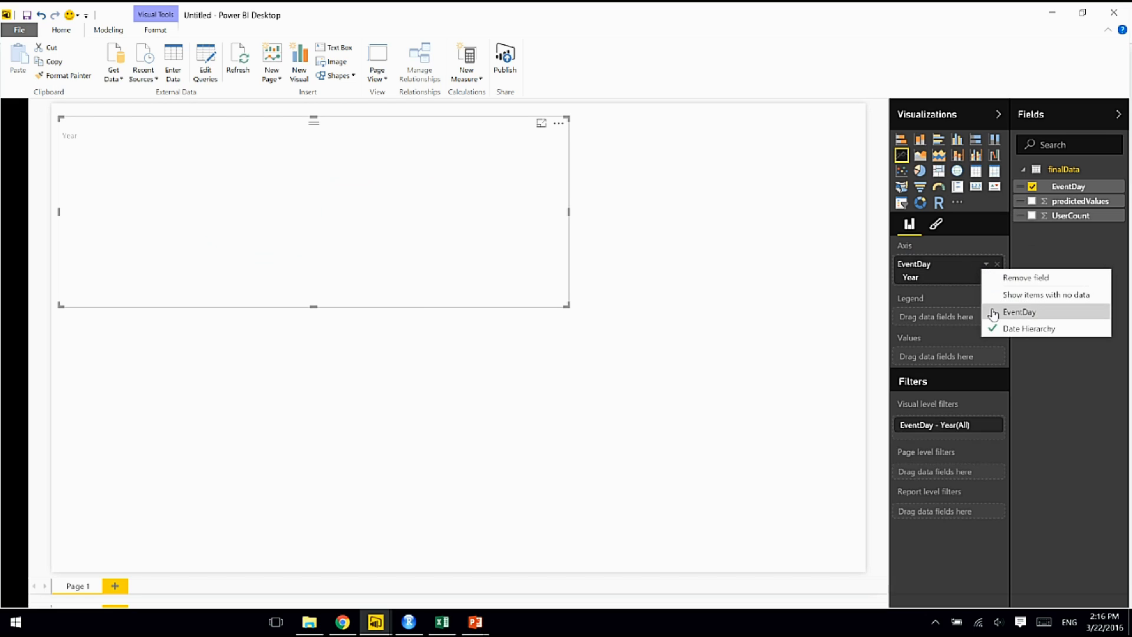
left_click(1016, 312)
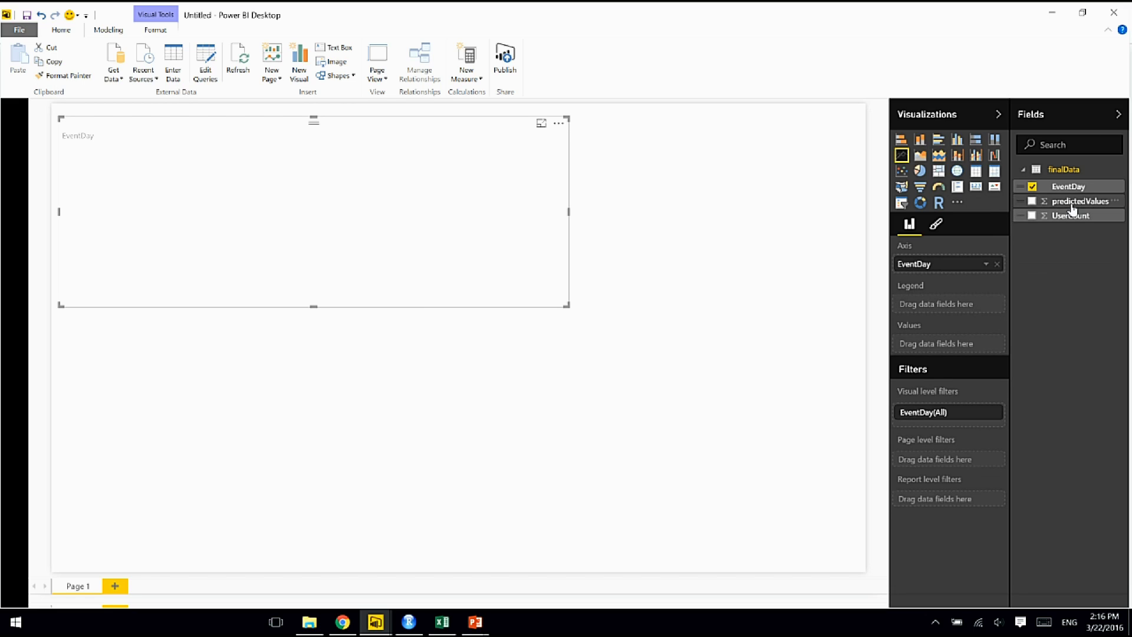
Step: Add predictedValues and UserCount as the line chart's values and widen the chart slightly
left_click_drag(1070, 204, 959, 345)
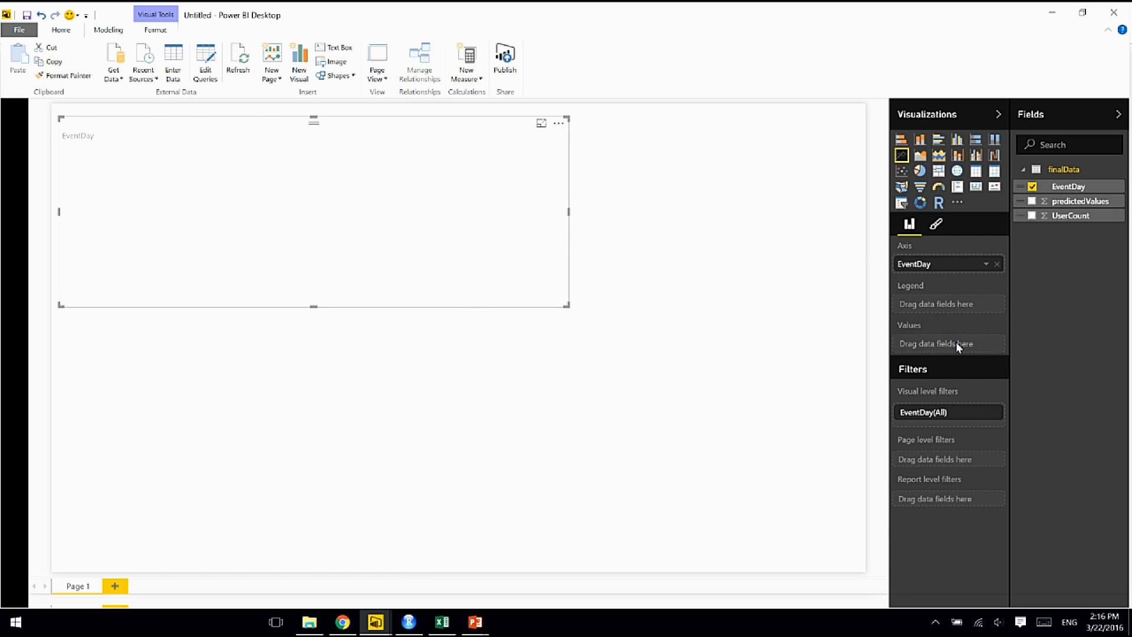
left_click_drag(1051, 219, 929, 350)
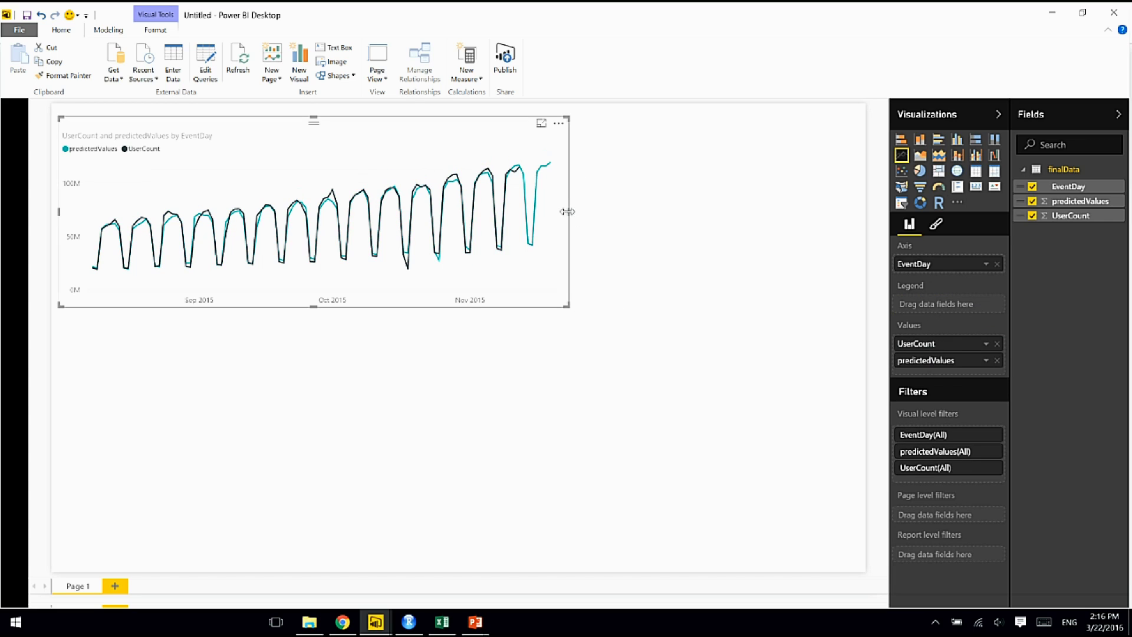
left_click_drag(570, 216, 621, 216)
mouse_move(272, 198)
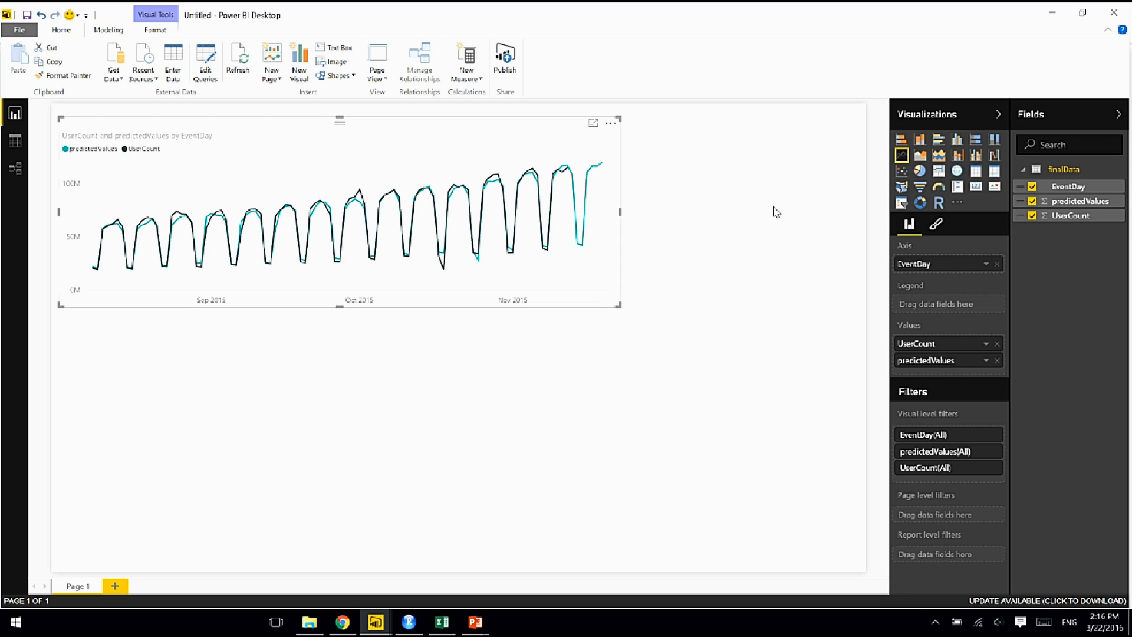
left_click(936, 225)
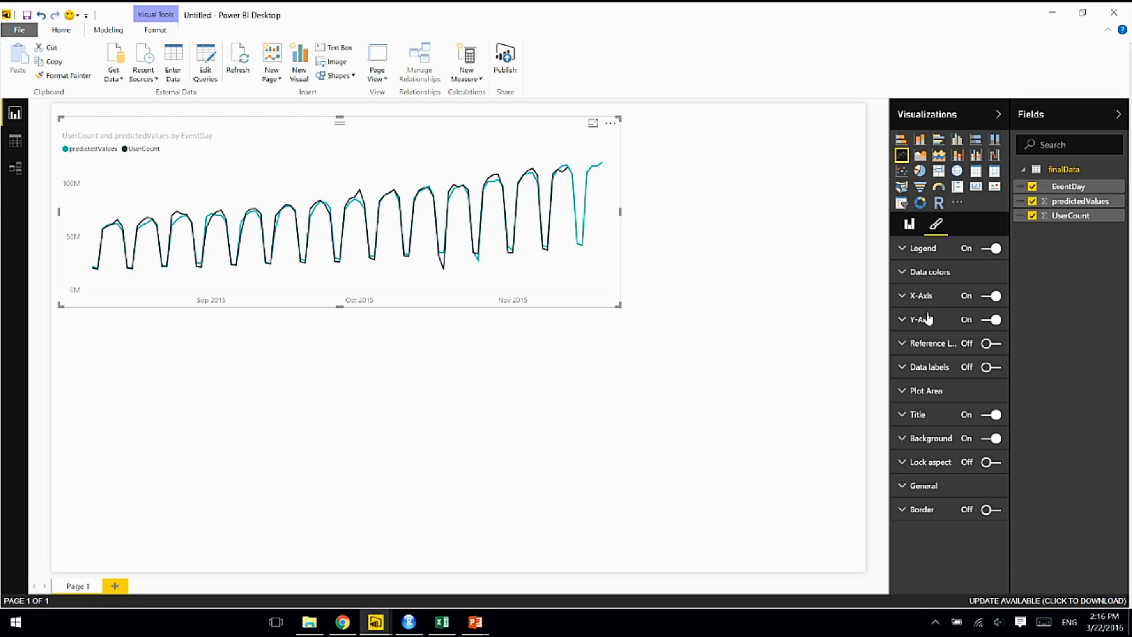
left_click(776, 307)
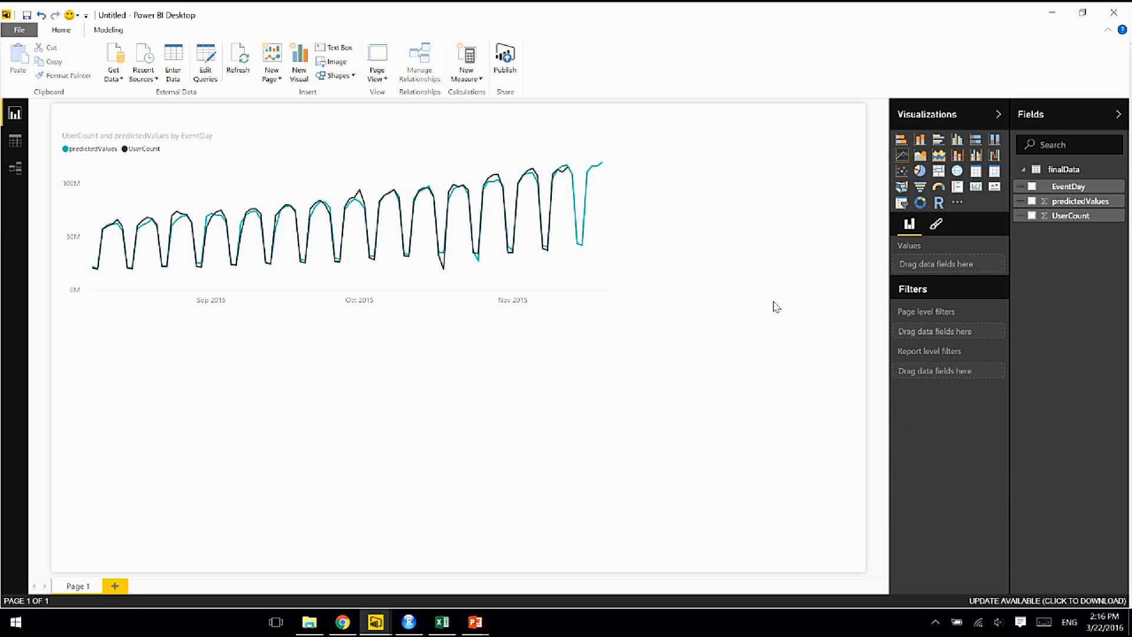
Step: Duplicate the line chart, place the copy below the original, and convert the copy to a clustered column chart
left_click(417, 144)
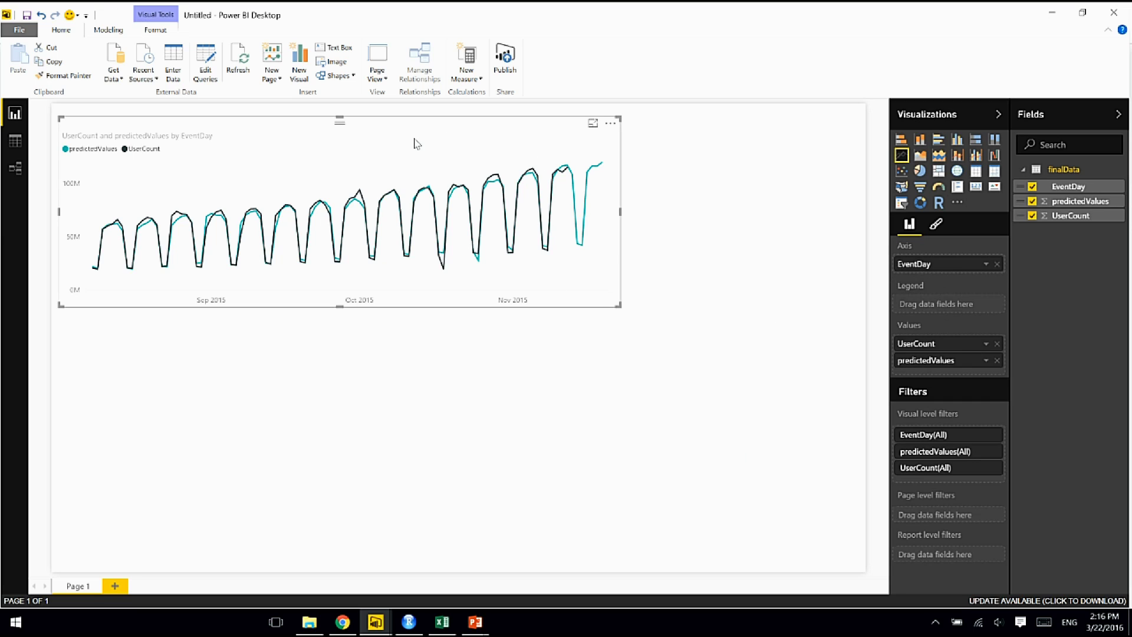
left_click(447, 364)
key("ctrl+v")
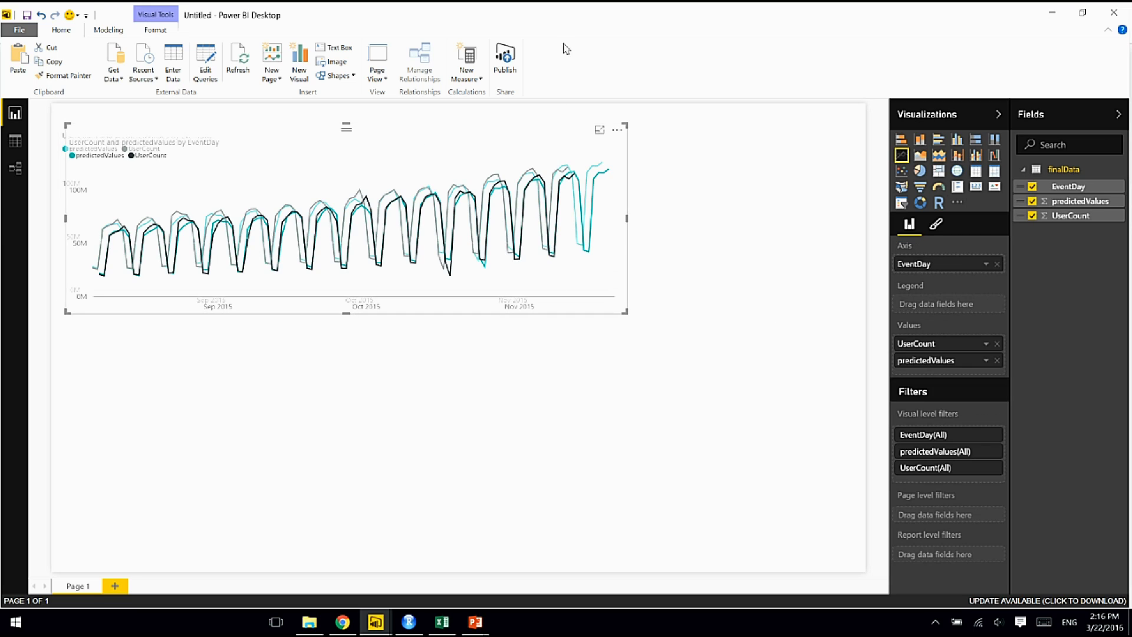
left_click_drag(522, 149, 508, 341)
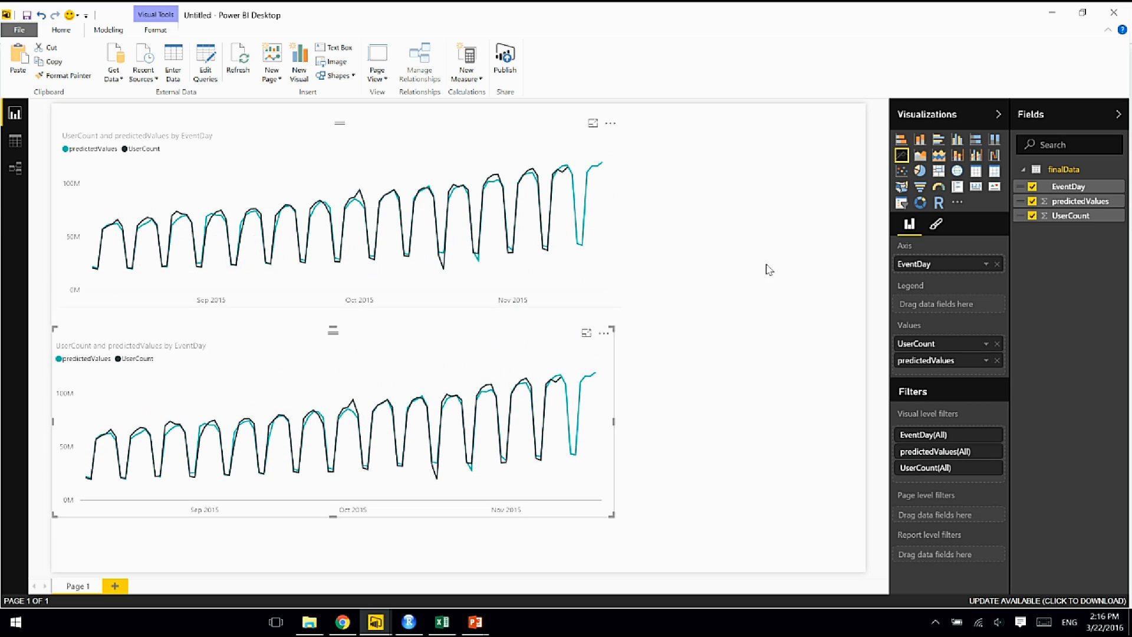
left_click(958, 140)
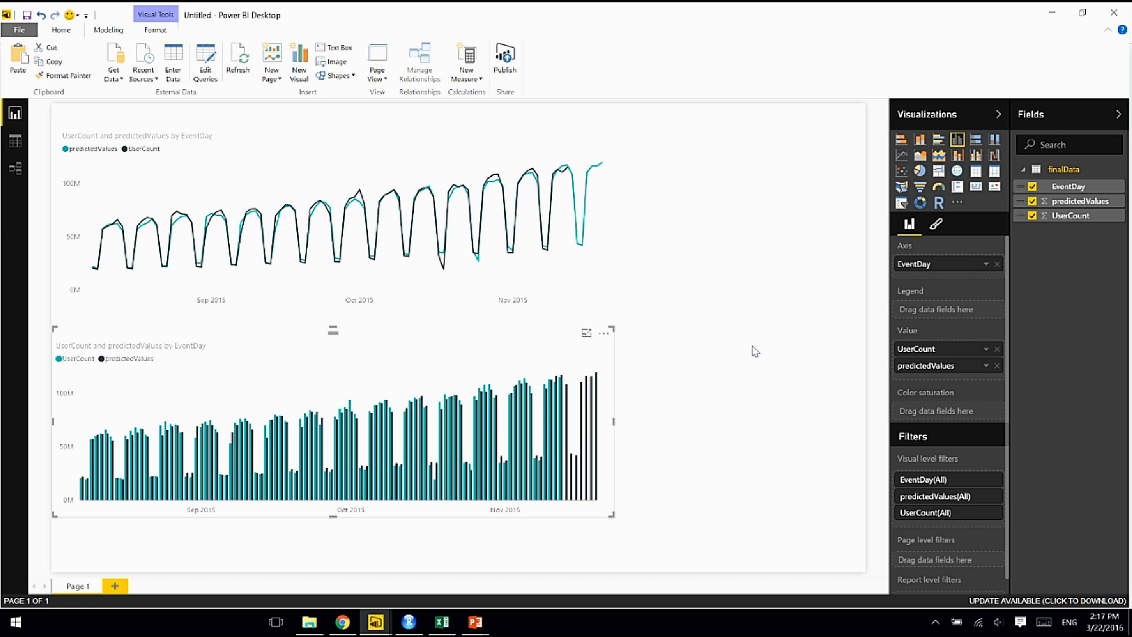
key("alt+Tab")
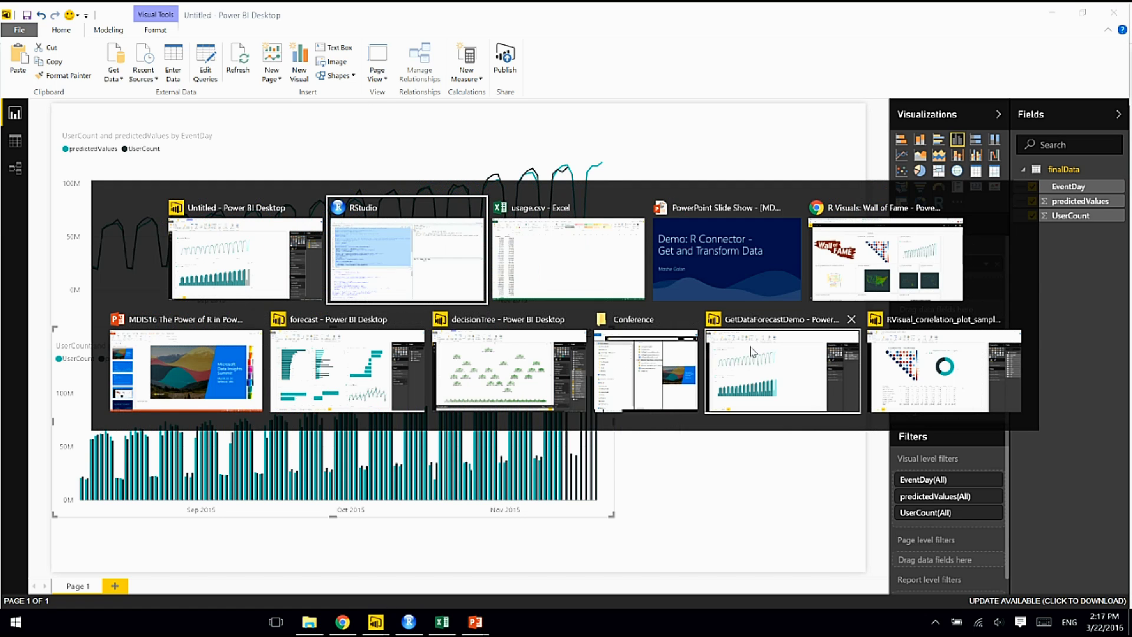
key("alt+Tab")
key("alt+Tab")
key("alt+Tab")
key("alt+Tab")
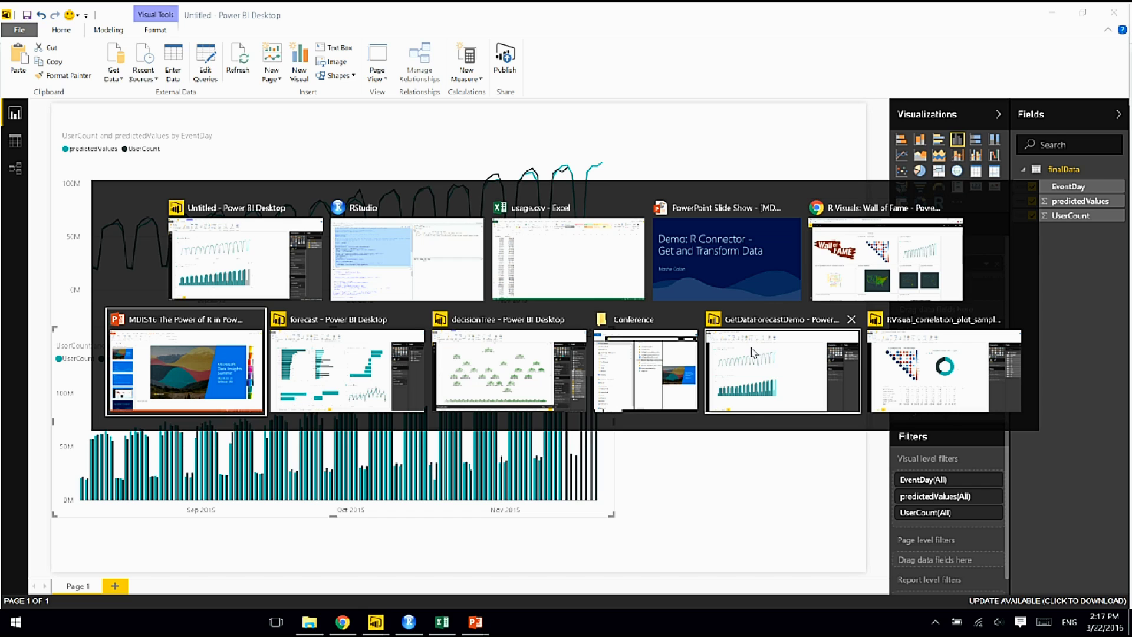
key("alt+Tab")
key("alt+Tab")
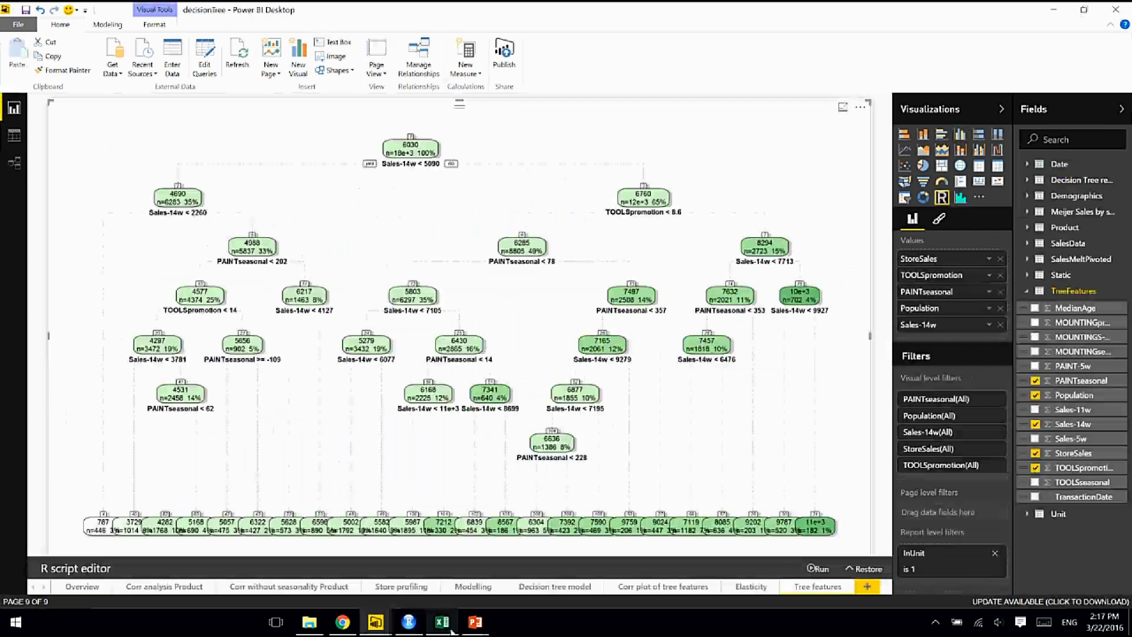
Step: Switch to the Power BI service in Chrome, show the Users Visit Forecast report and expand its navigation pane
left_click(343, 622)
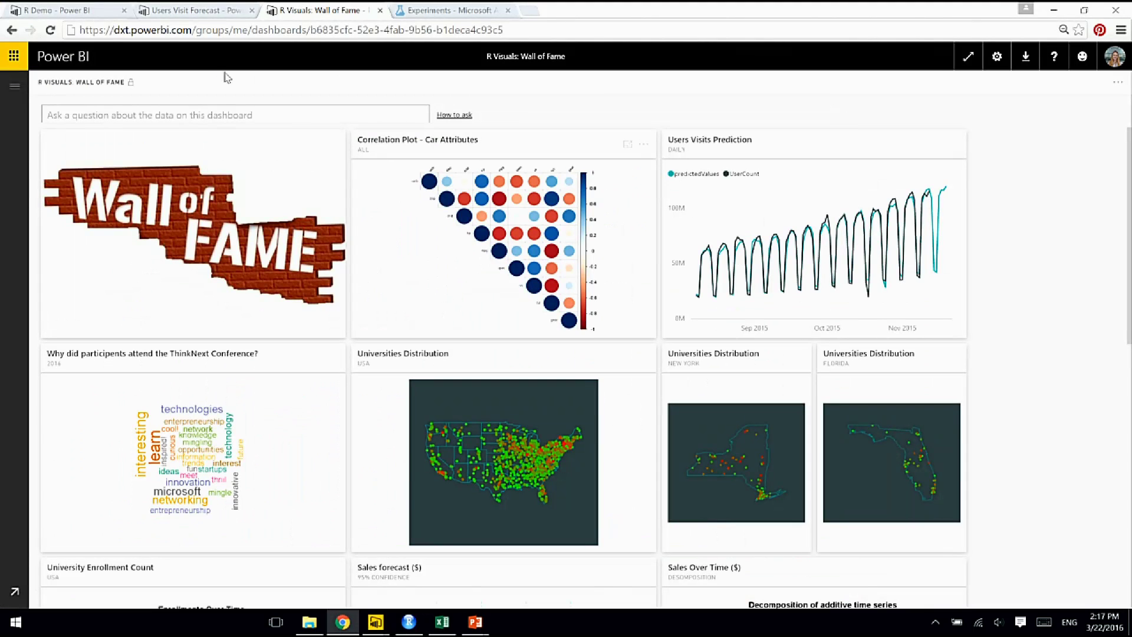
left_click(48, 13)
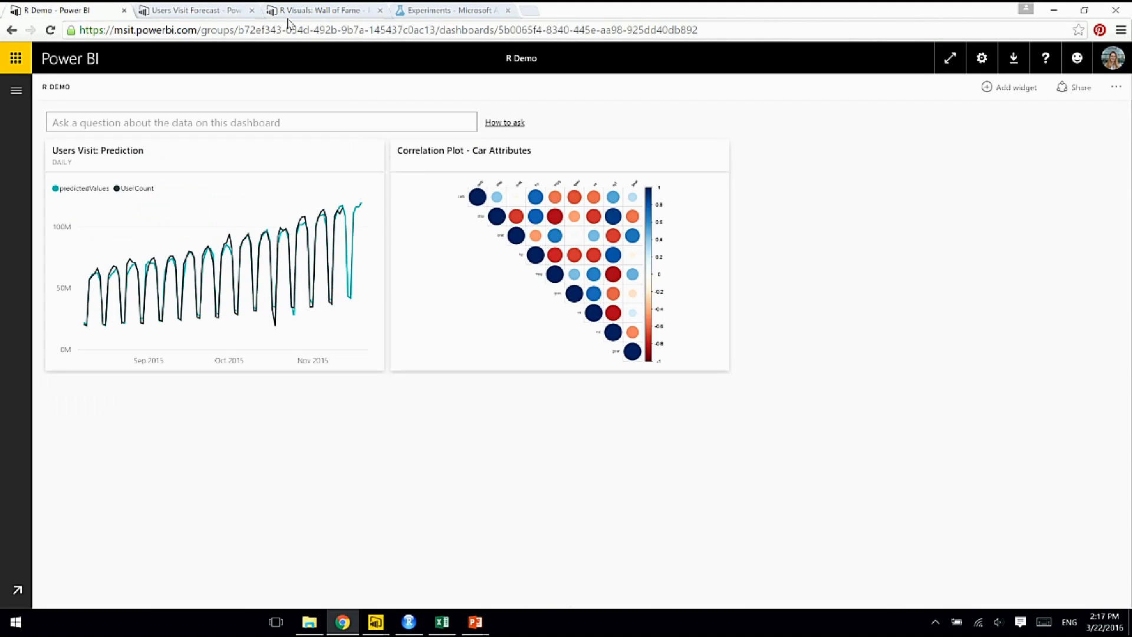
left_click(225, 10)
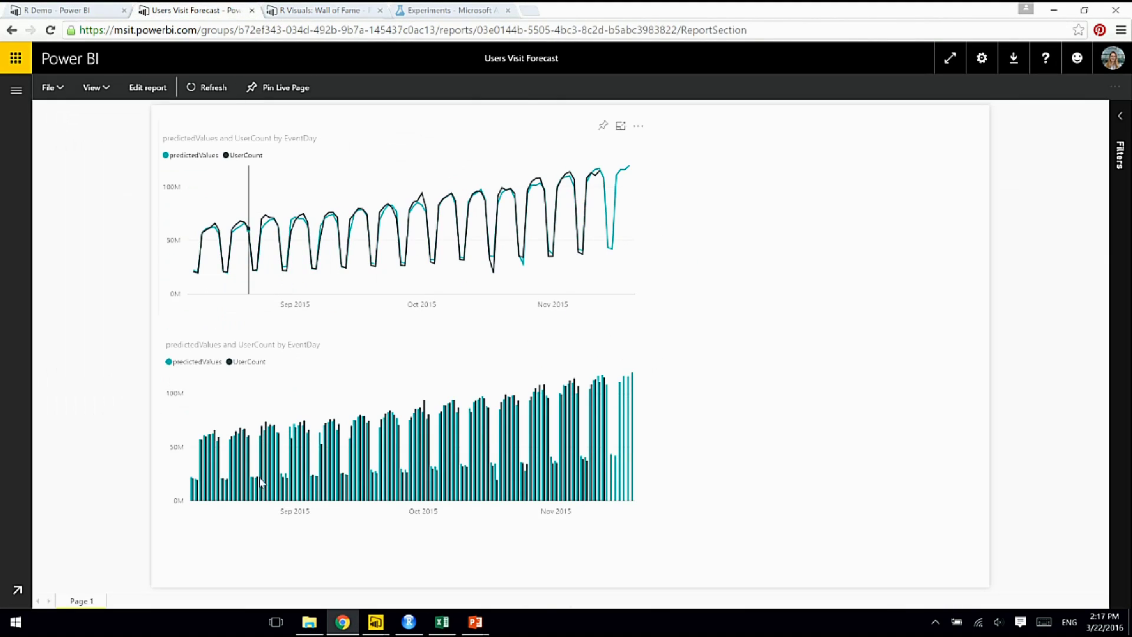
left_click(17, 91)
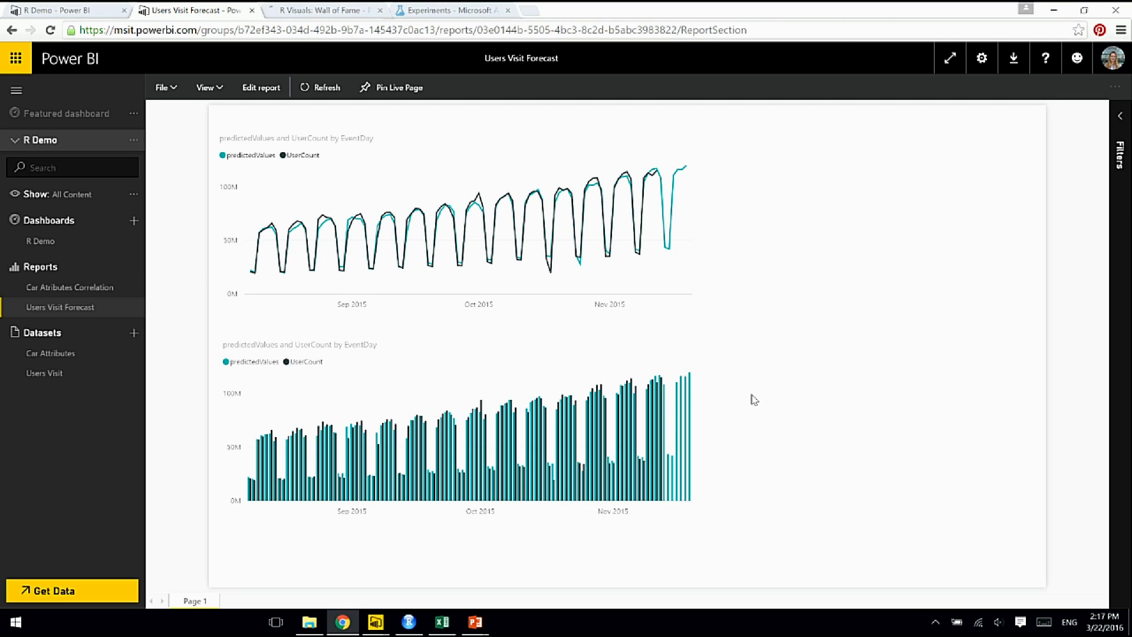
Step: Pin the report's column chart to the existing R Demo dashboard and open that dashboard
left_click(665, 333)
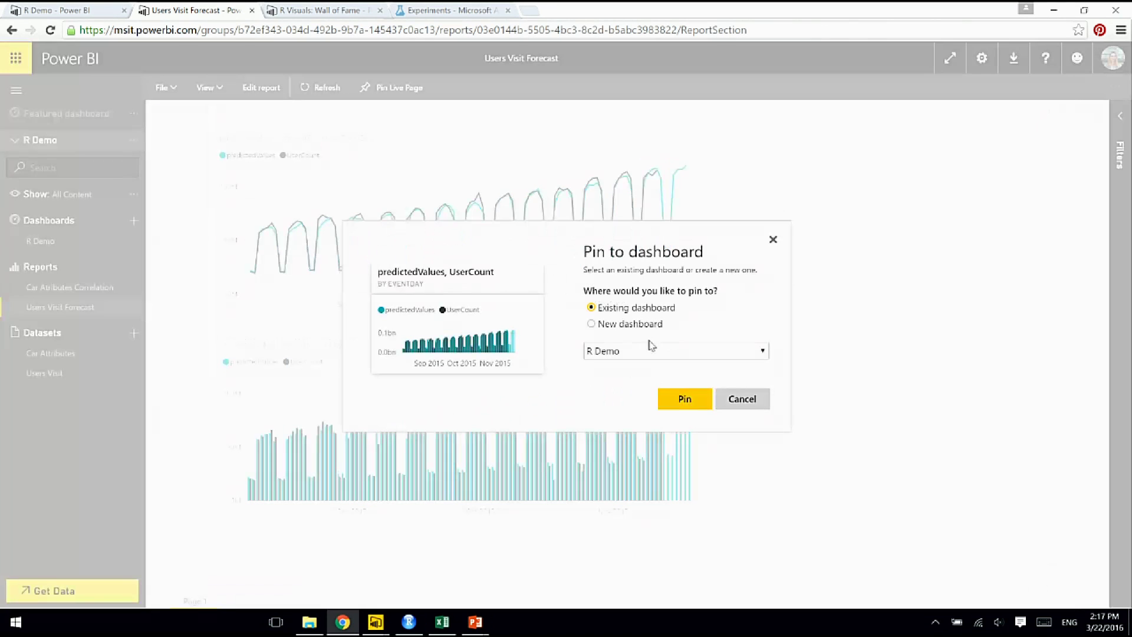
left_click(693, 406)
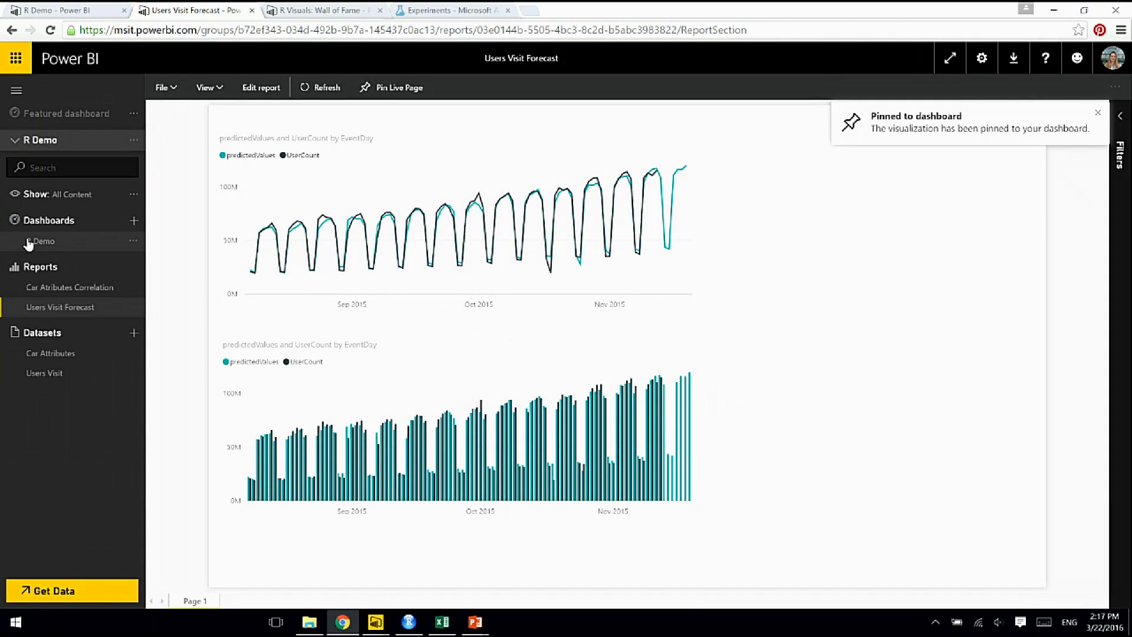
left_click(39, 243)
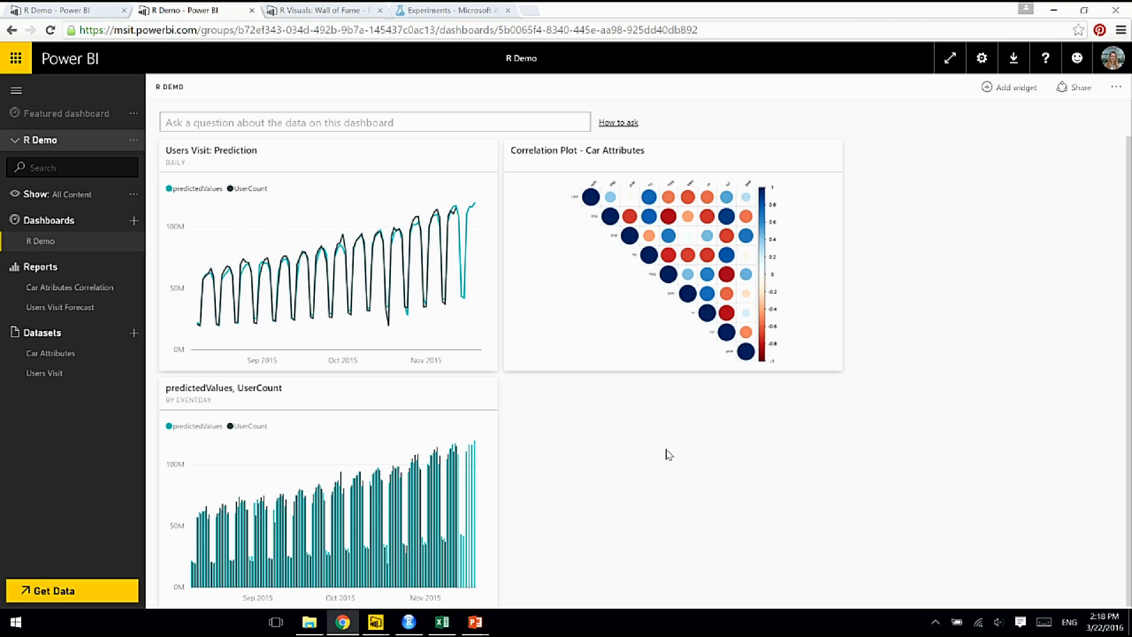
Step: Review the R Demo dashboard's sharing options and the Users Visit dataset's refresh options without changing them
left_click(1075, 88)
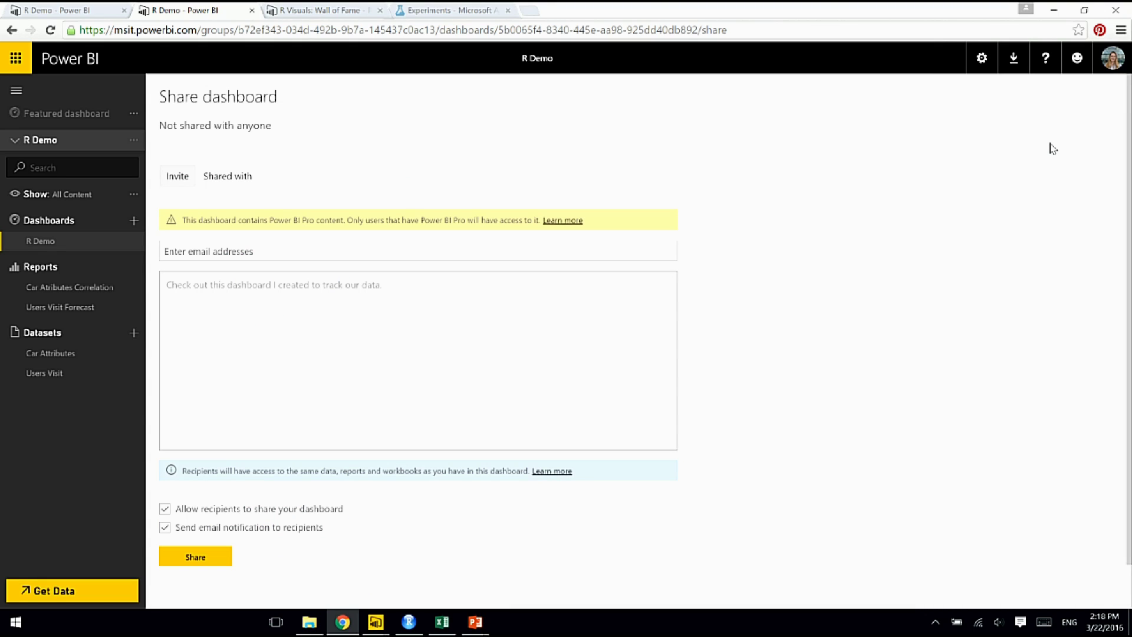
left_click(80, 60)
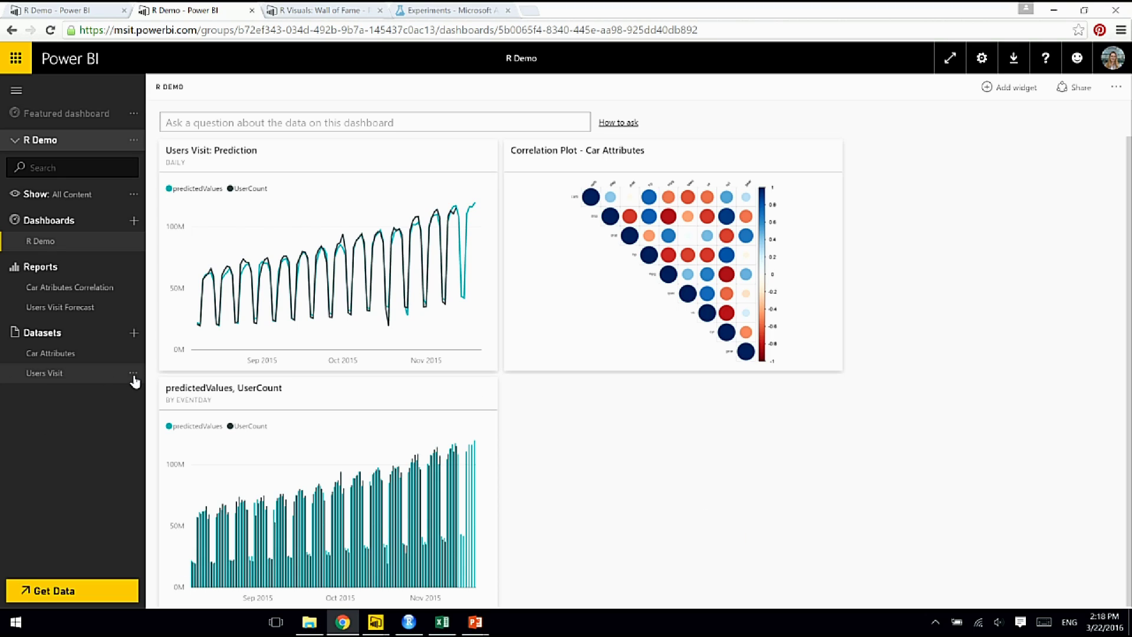
left_click(134, 374)
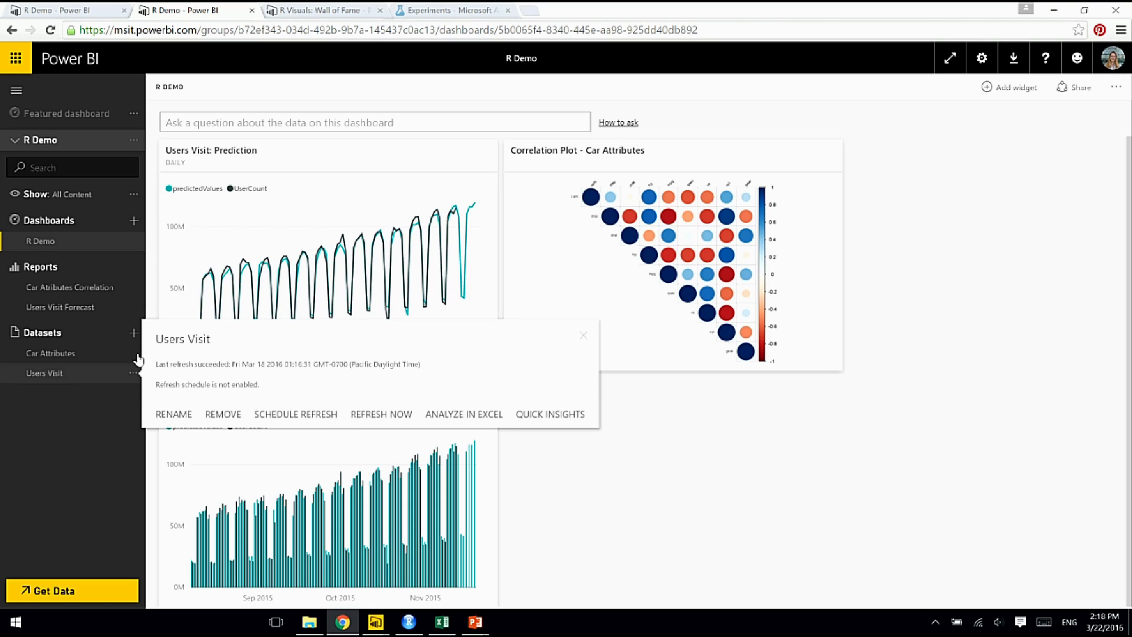
left_click(898, 460)
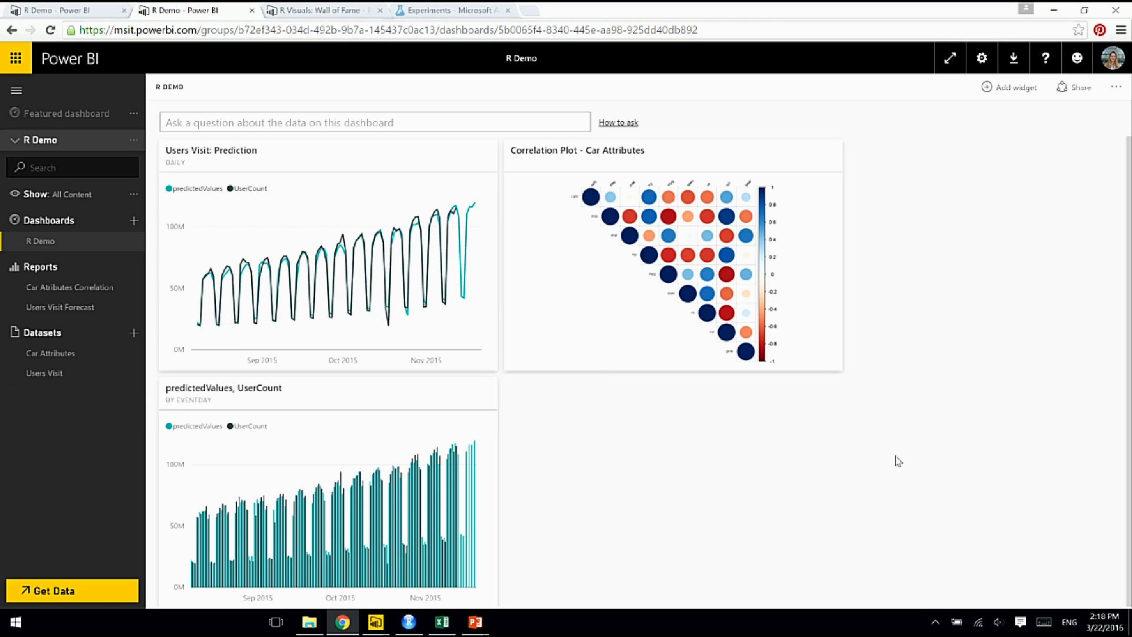
Step: Switch to the PowerPoint slide show at the R Connector demo title slide
key("alt+Tab")
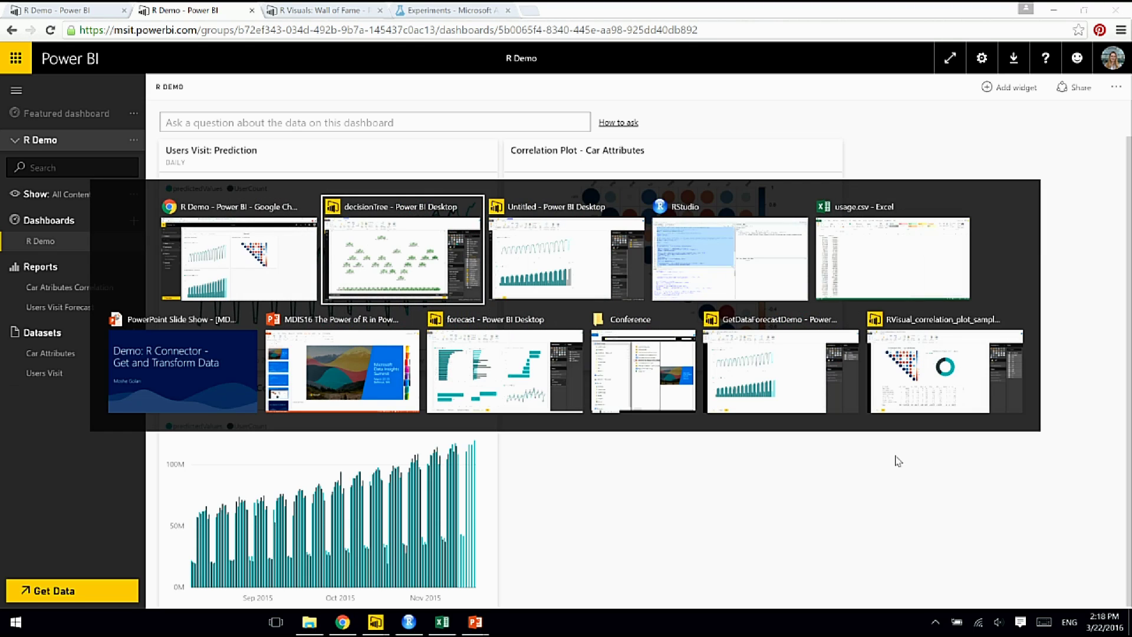
key("alt+Tab")
key("alt+Tab")
key("alt+Tab")
key("alt+Tab")
key("alt+Tab")
key("alt+Tab")
key("alt+Tab")
key("alt+Tab")
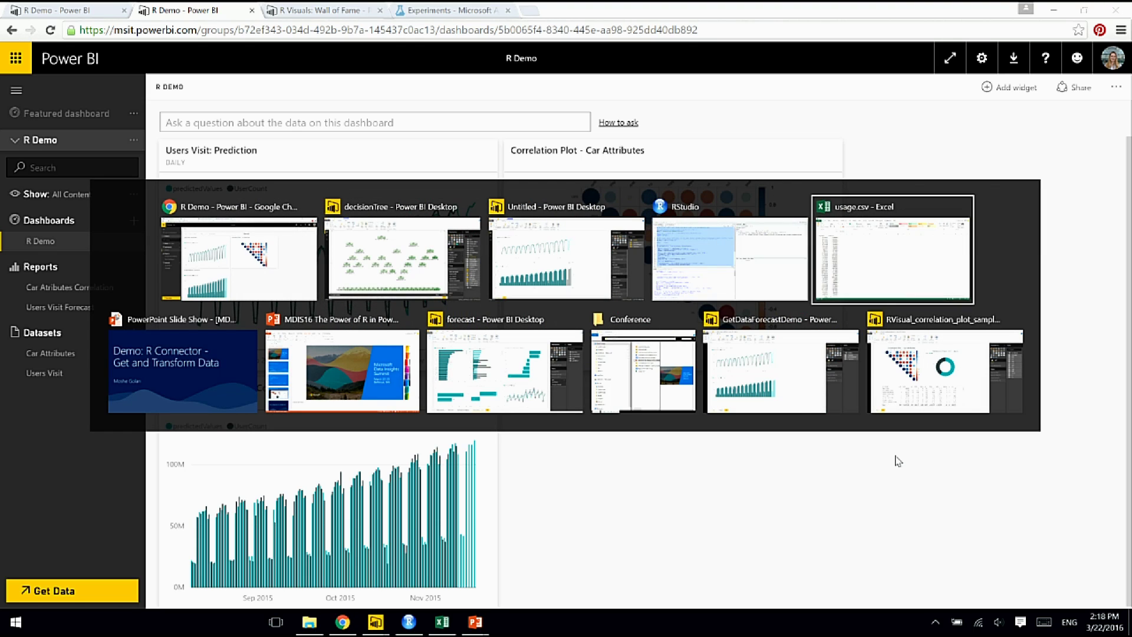
key("alt+Tab")
key("alt+Tab")
key("alt+Tab")
key("alt+Tab")
key("alt+Tab")
key("alt+Tab")
key("alt+Tab")
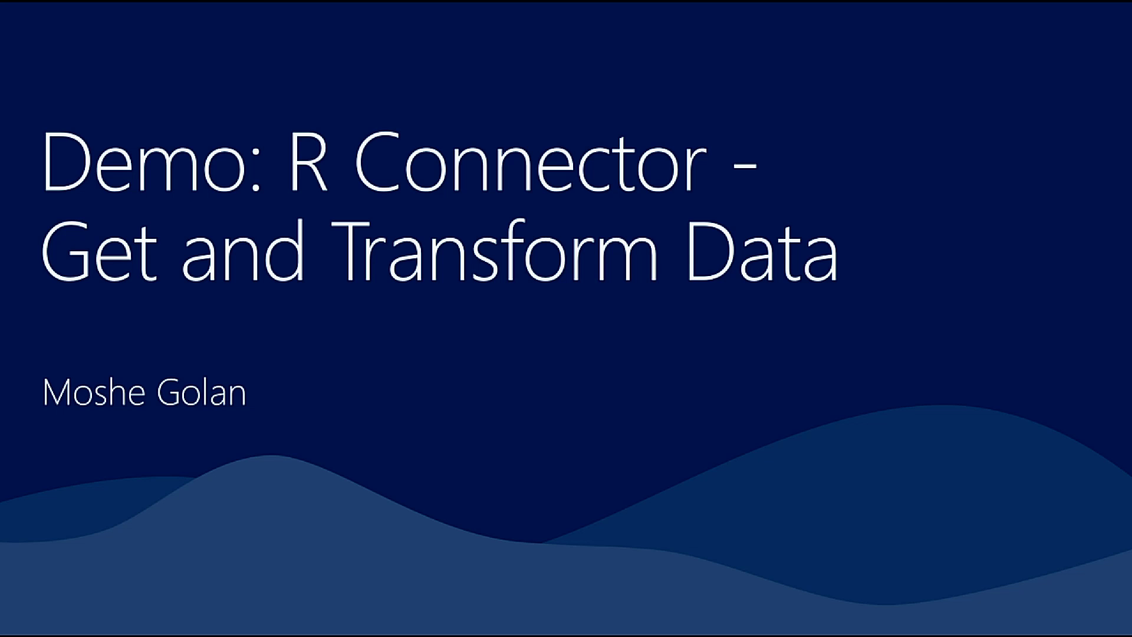
Step: Review the preceding slide on getting and transforming data, return to the demo title slide and dismiss the Windows update notice
key("Left")
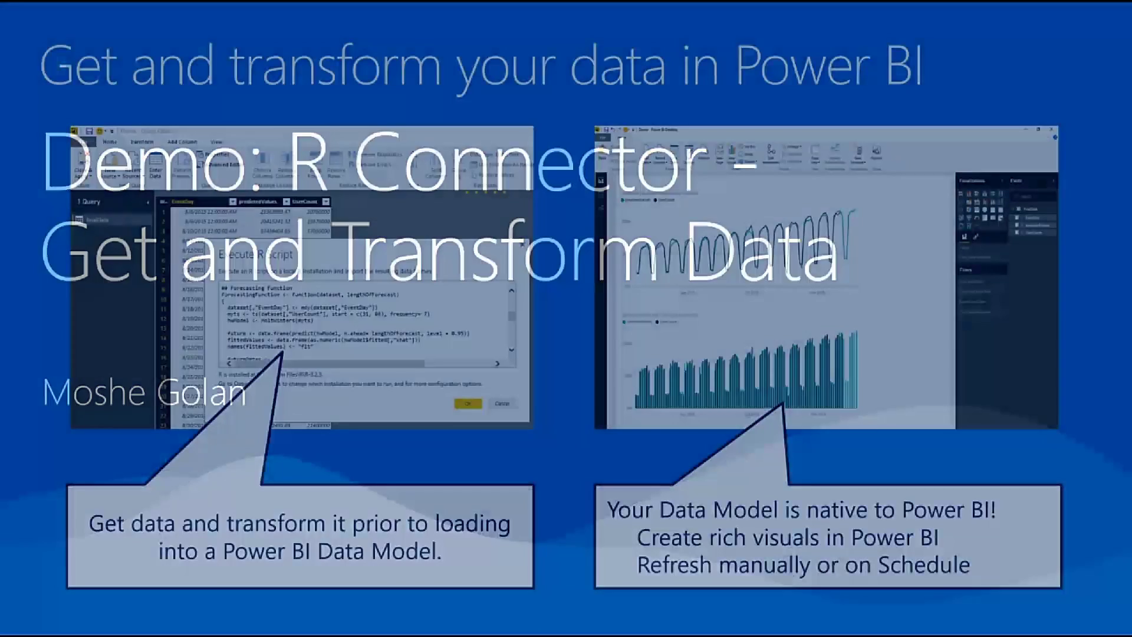
key("Right")
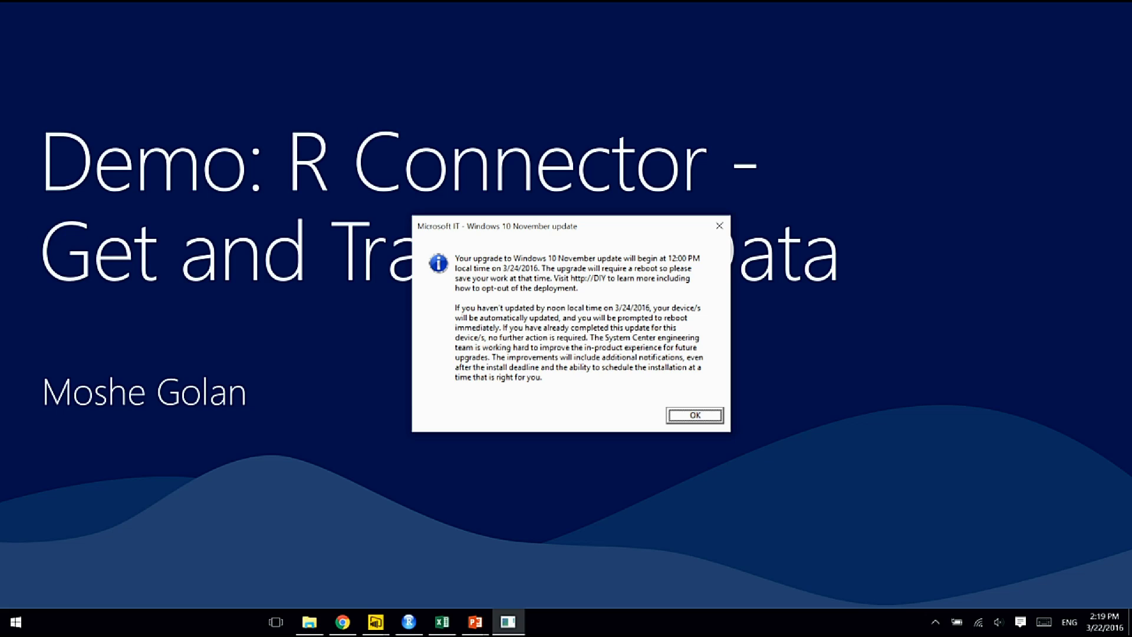
left_click(711, 419)
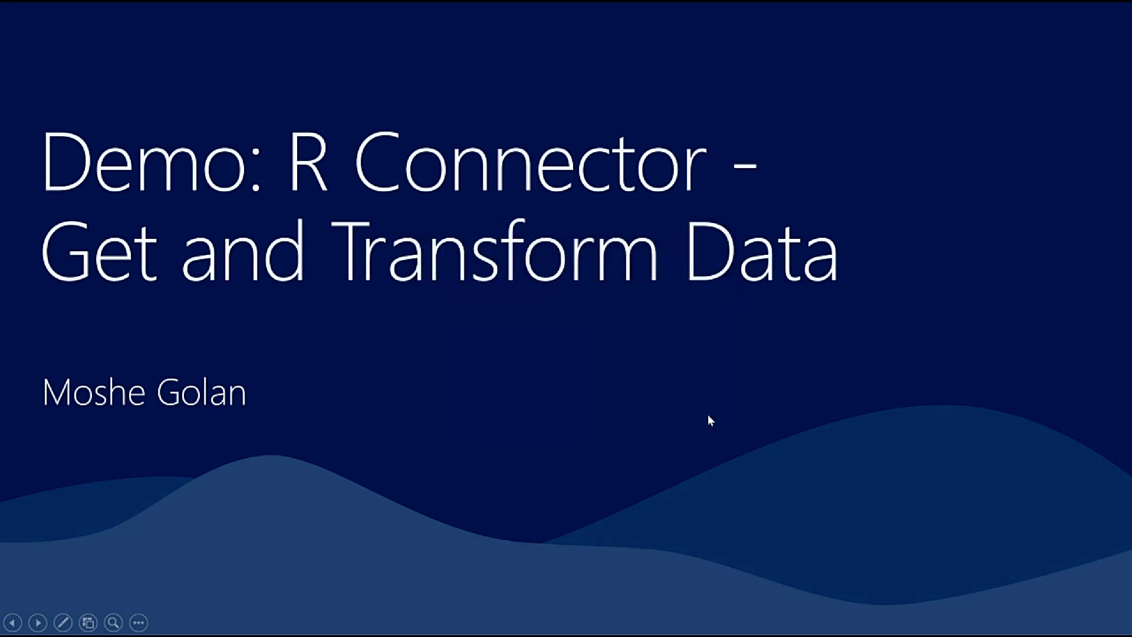
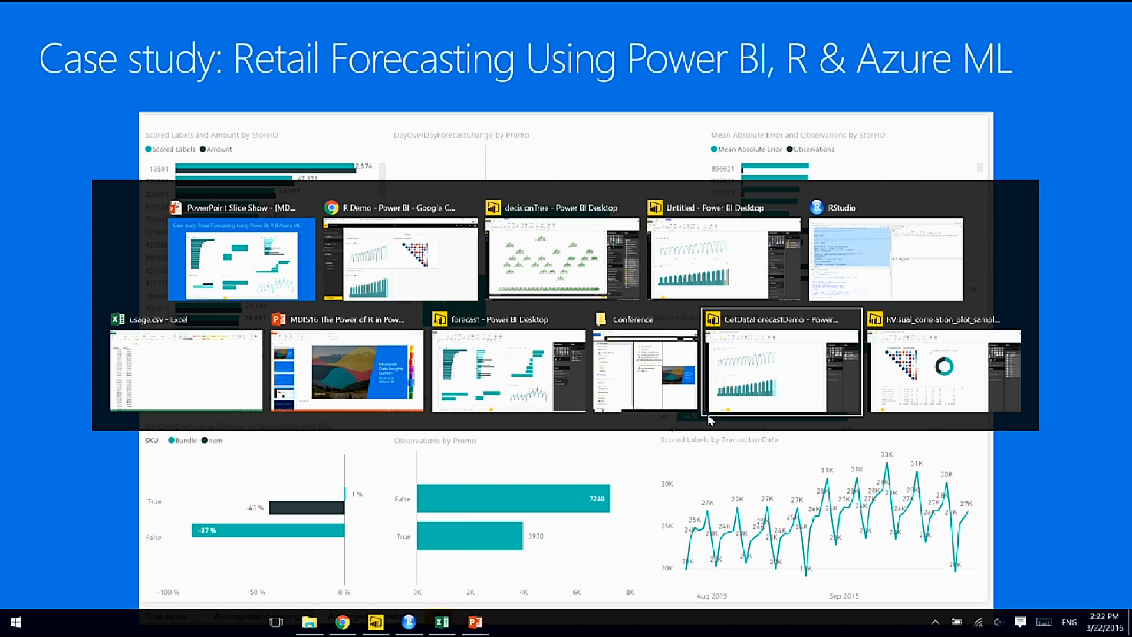
Step: Switch to Chrome and examine the Azure Machine Learning classification training experiment from the Titanic dataset down to model evaluation
key("alt+Tab")
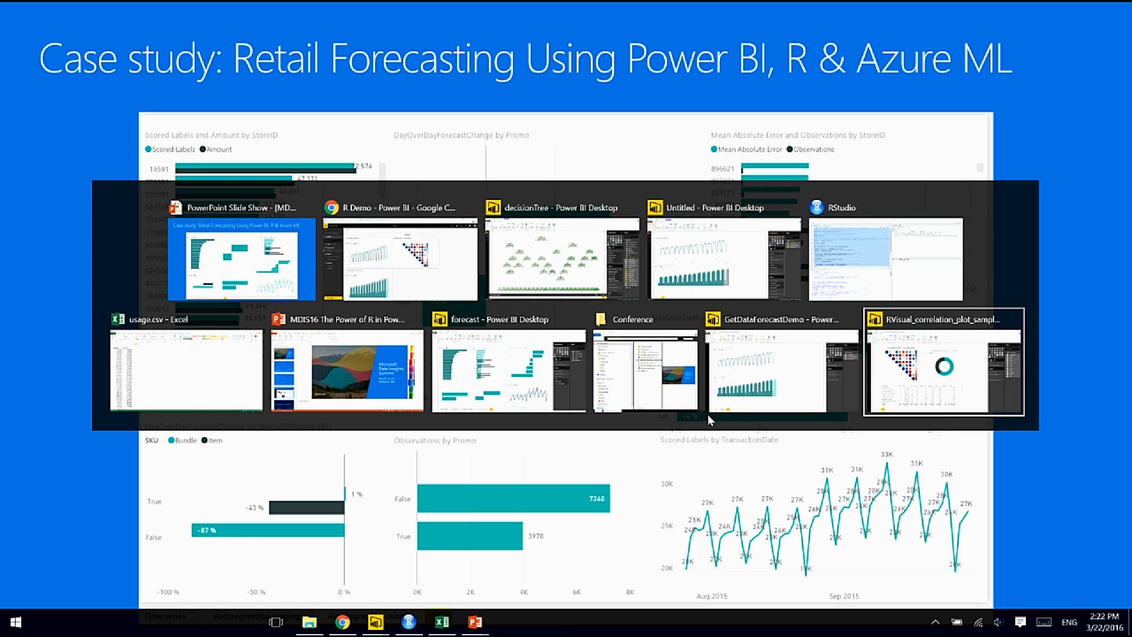
key("alt+Tab")
key("alt+Tab")
key("alt+Tab")
key("alt+Tab")
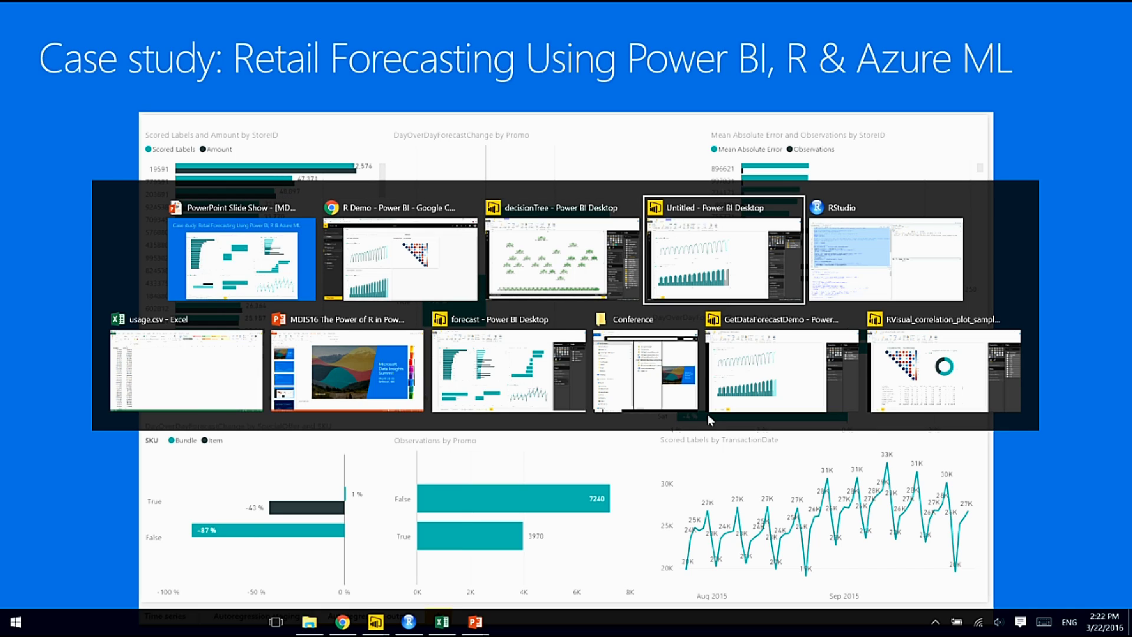
key("alt+Tab")
key("alt+Tab")
key("alt+Tab")
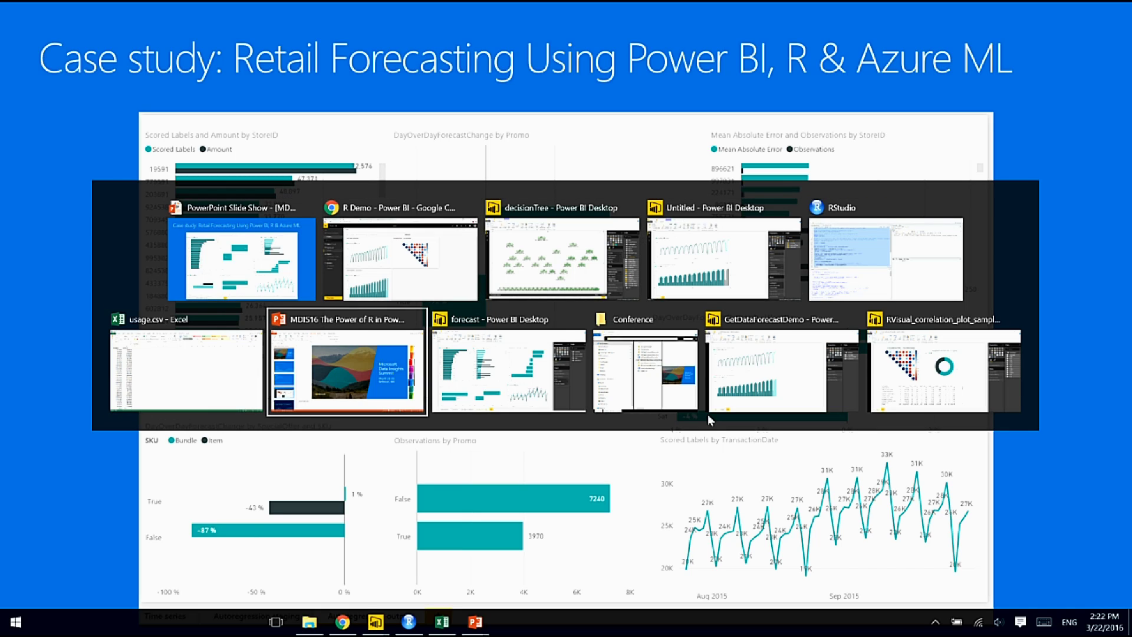
key("alt+Tab")
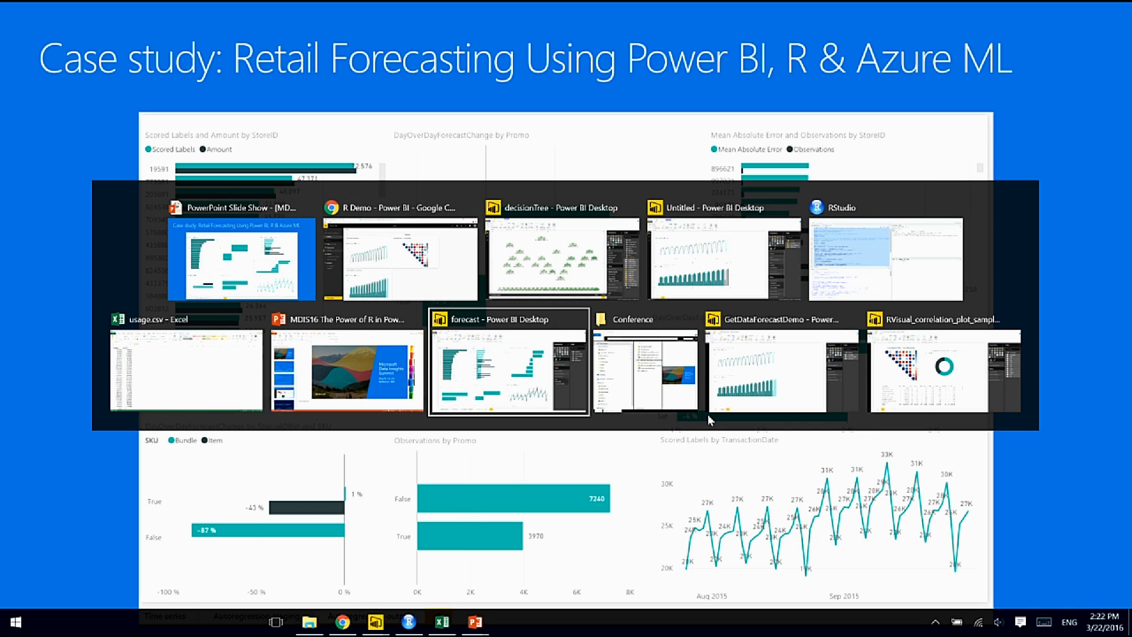
key("alt+Tab")
key("alt+Tab")
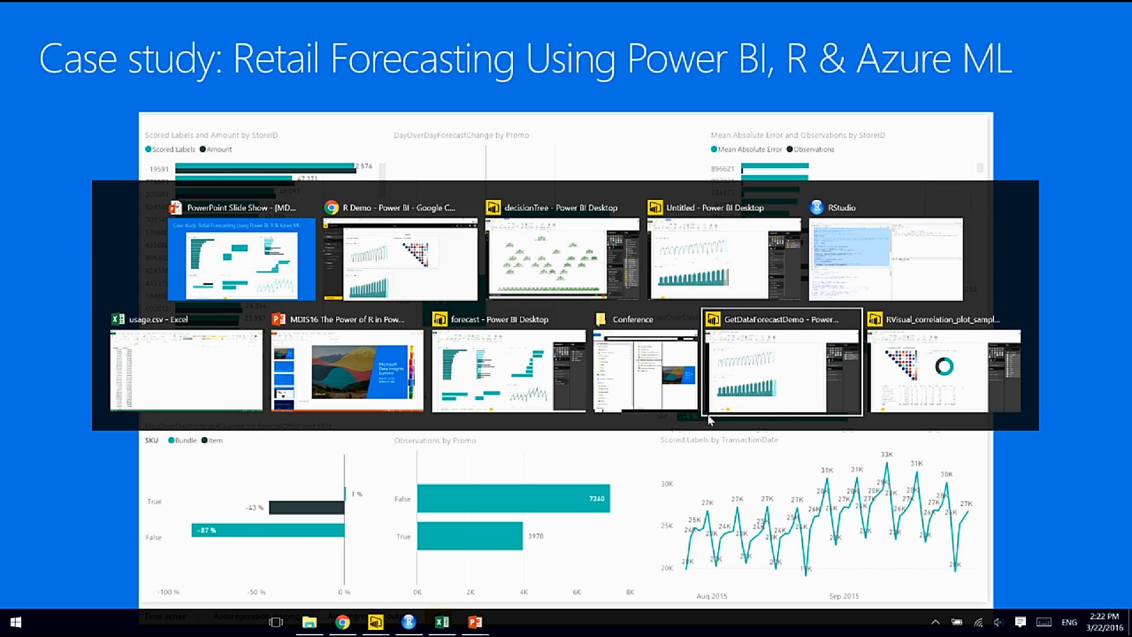
key("alt+Tab")
key("alt+Tab")
key("alt+Tab")
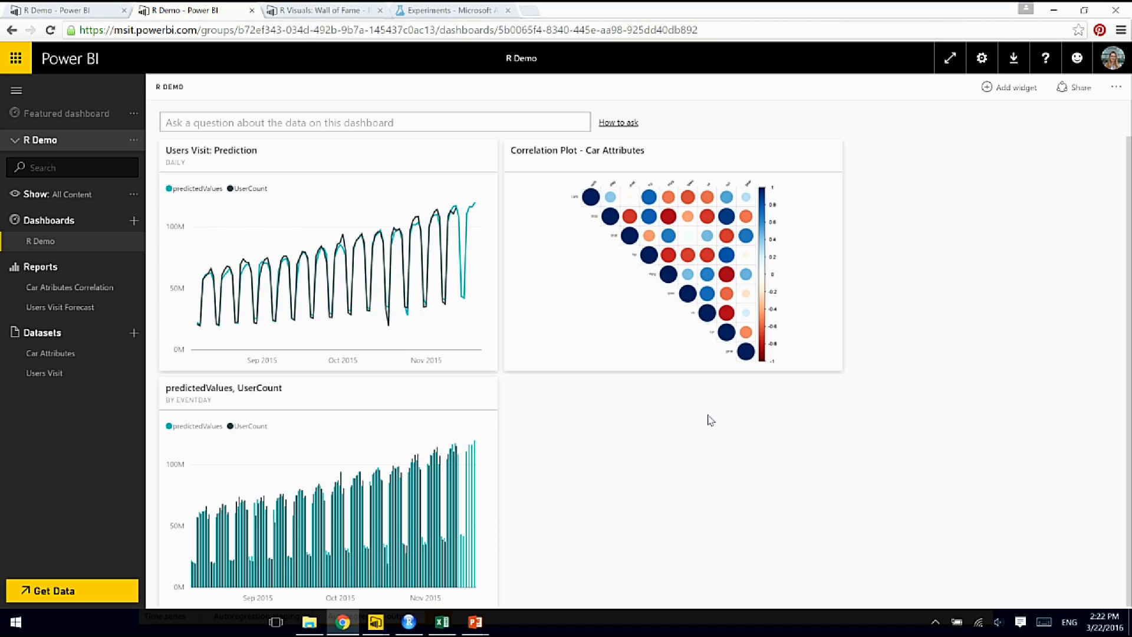
left_click(441, 7)
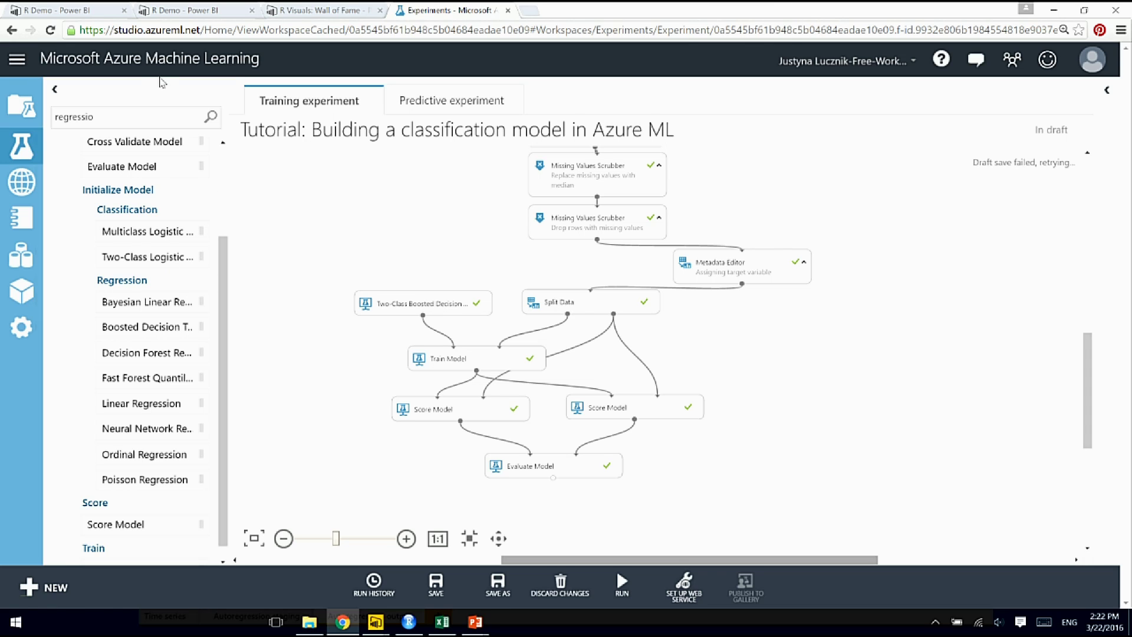
left_click_drag(1089, 360, 1089, 295)
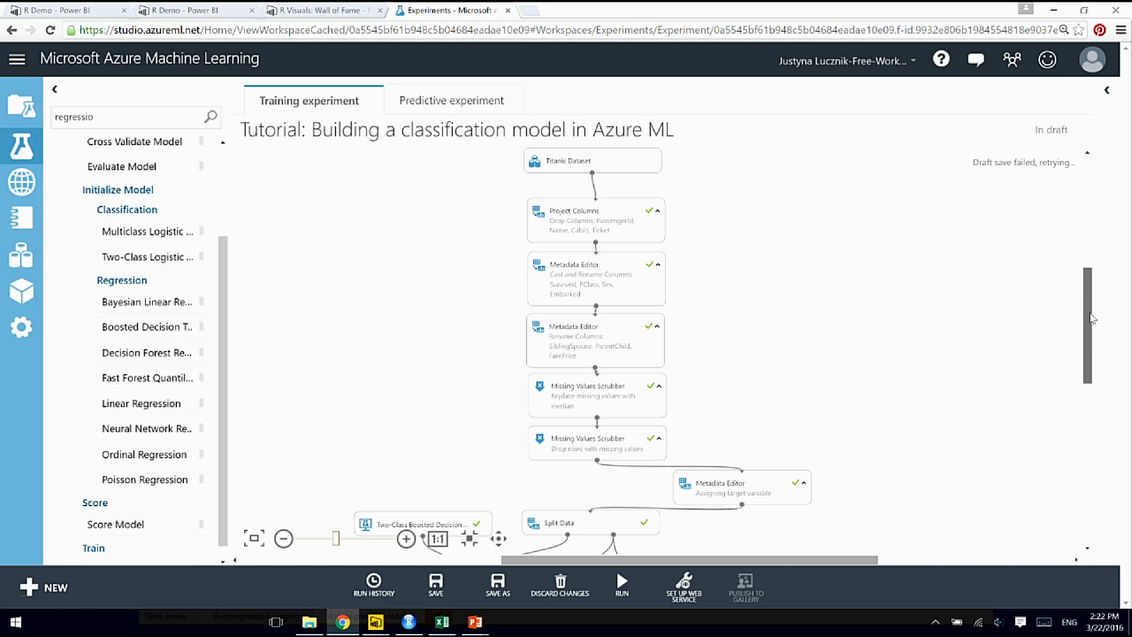
left_click_drag(1091, 318, 1091, 379)
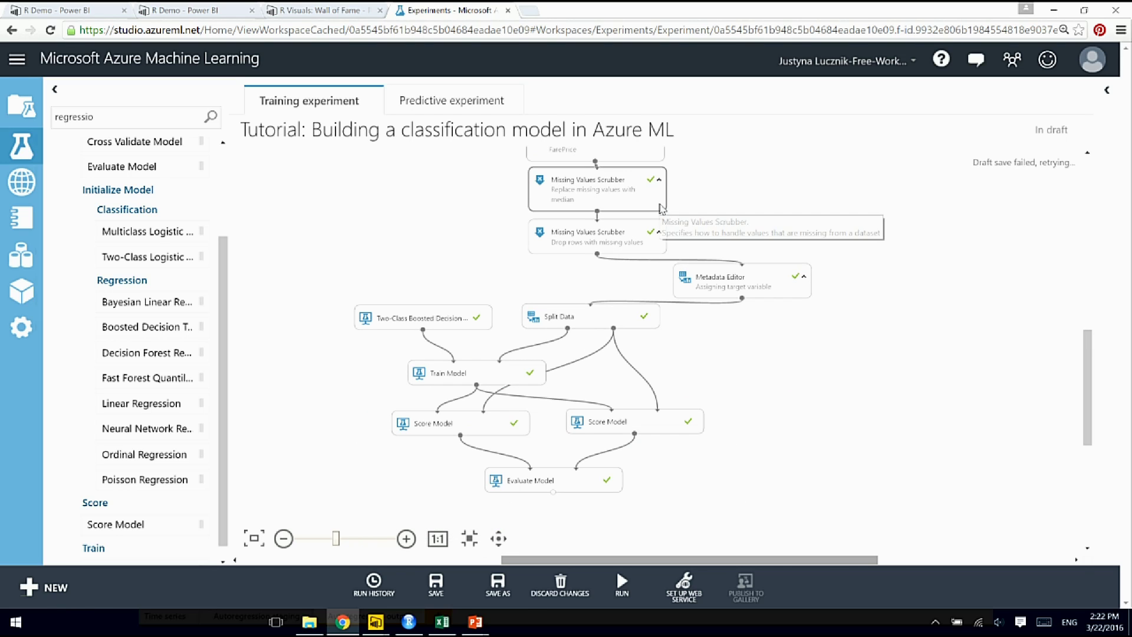
Step: Add a Bayesian Linear Regression module above the Two-Class Boosted Decision module, and delete it again
left_click_drag(126, 302, 413, 248)
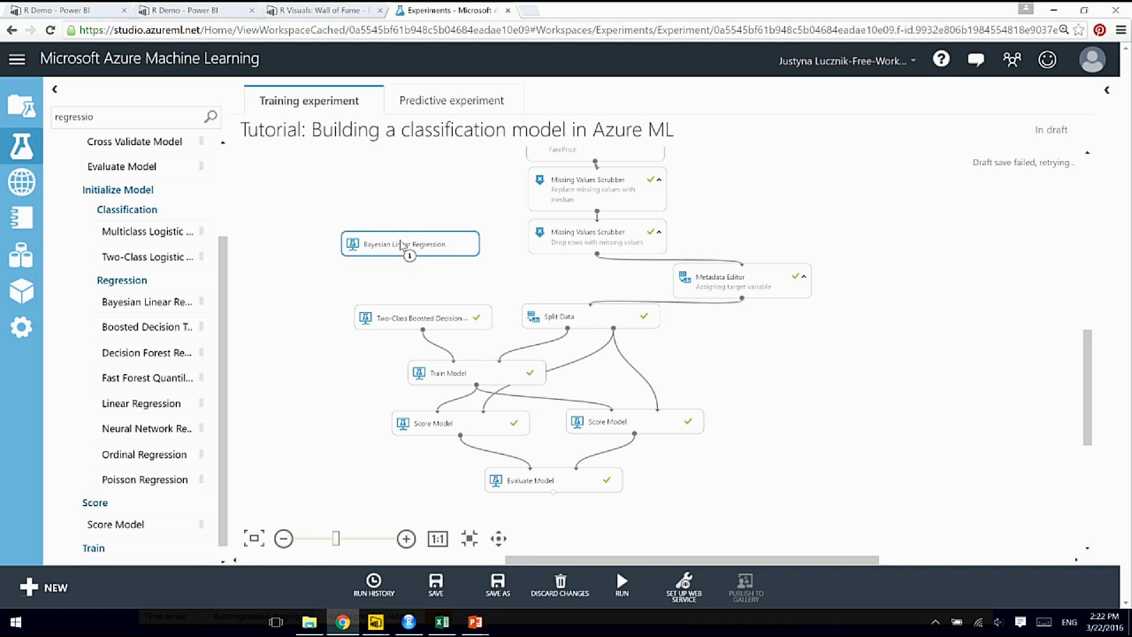
key("Delete")
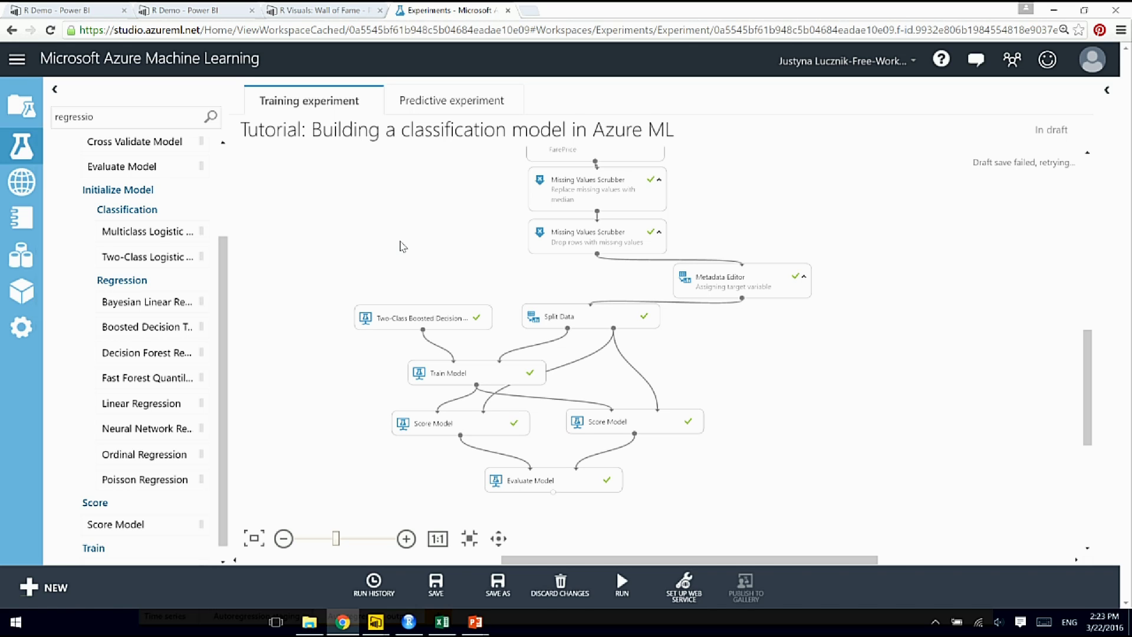
Step: Switch to RStudio and select the entire titanicDemoWorking.r script for copying
left_click(409, 623)
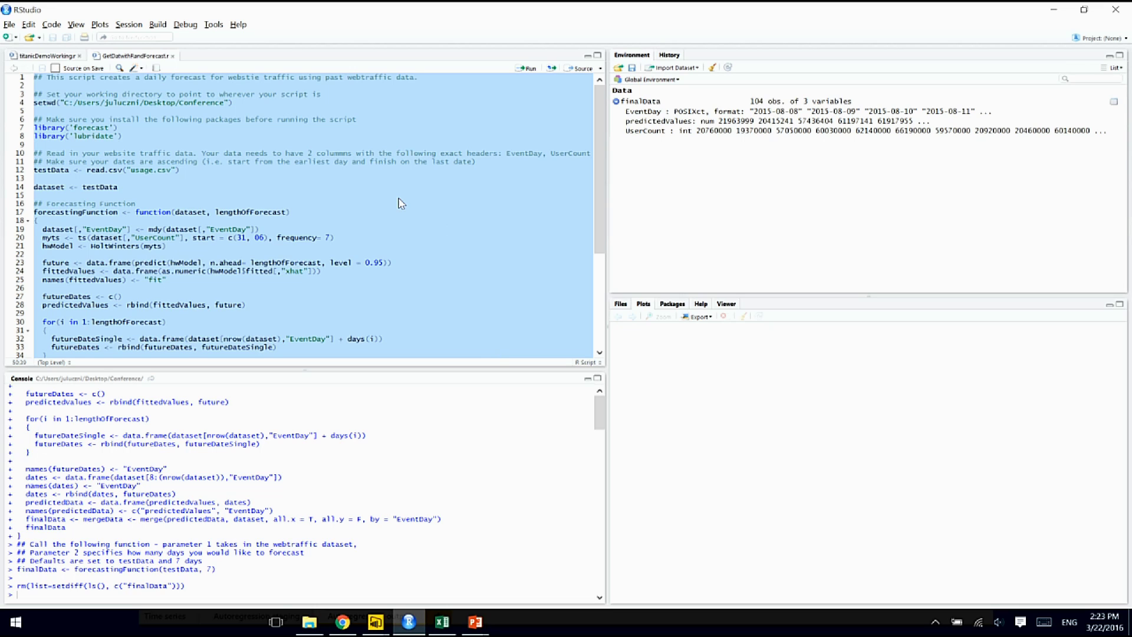
left_click(39, 56)
left_click(153, 125)
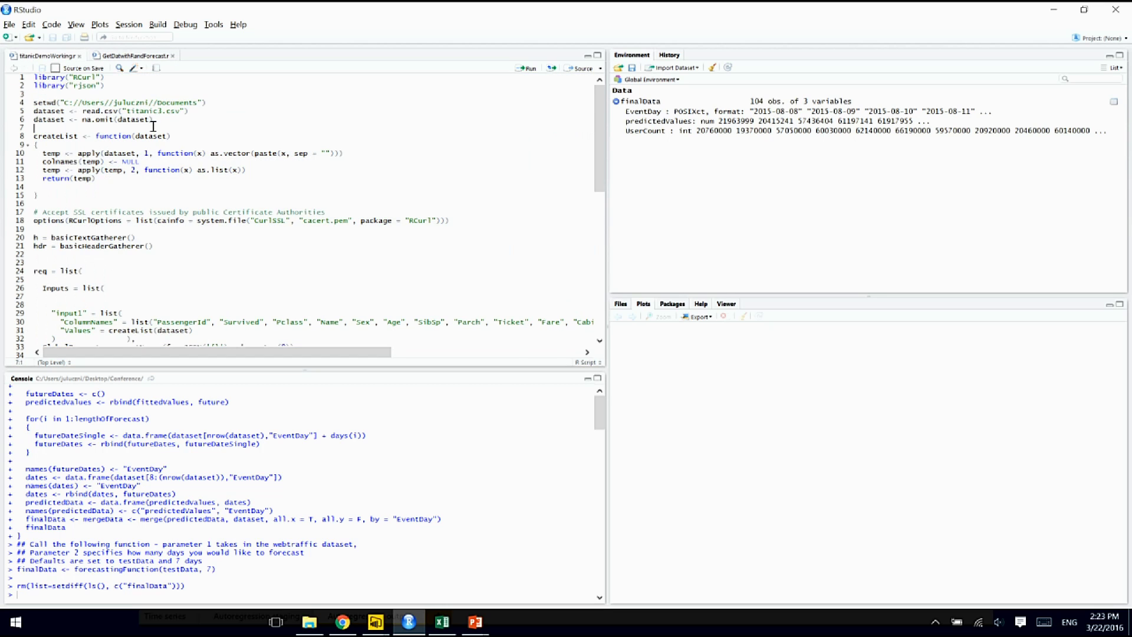
key("ctrl+a")
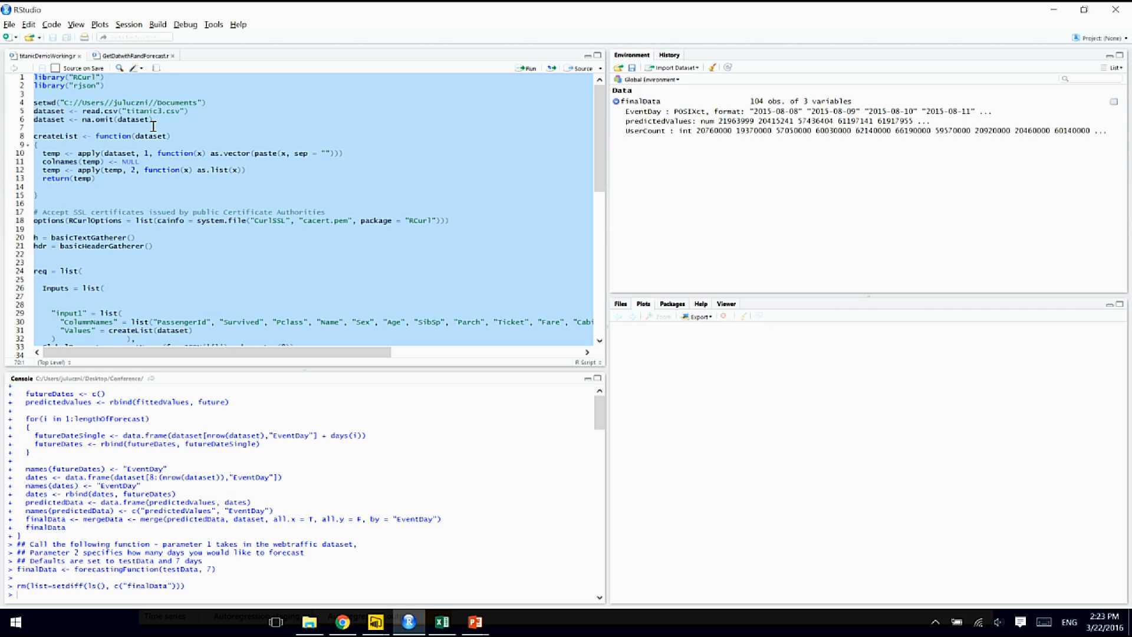
Step: Switch to the untitled Power BI Desktop report containing the two forecast charts and add a new blank page
left_click(376, 621)
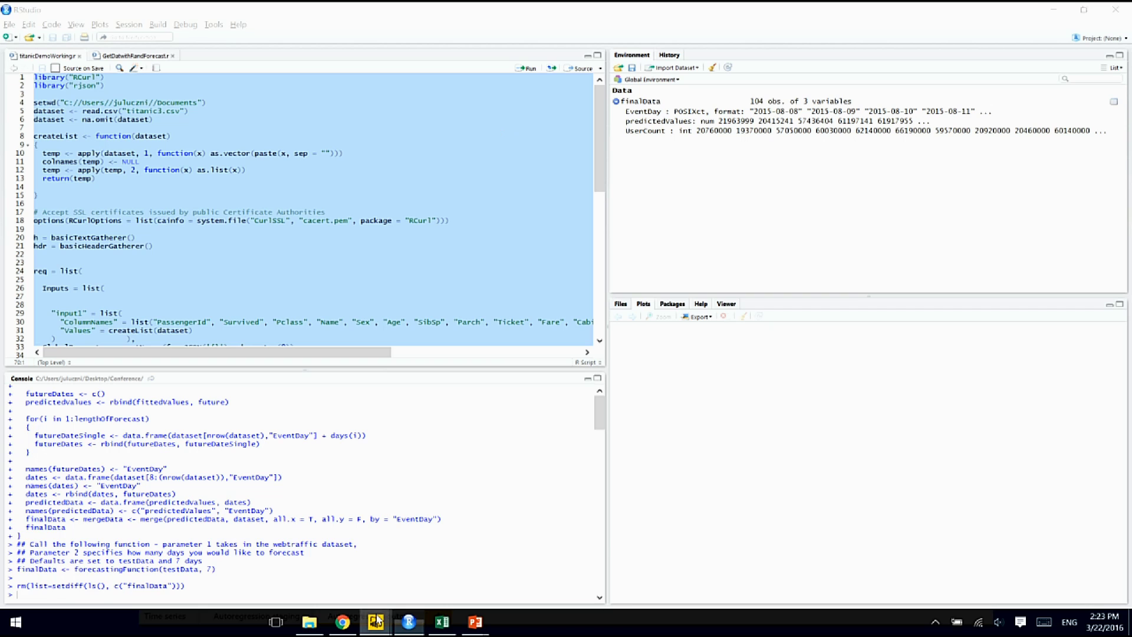
left_click(661, 566)
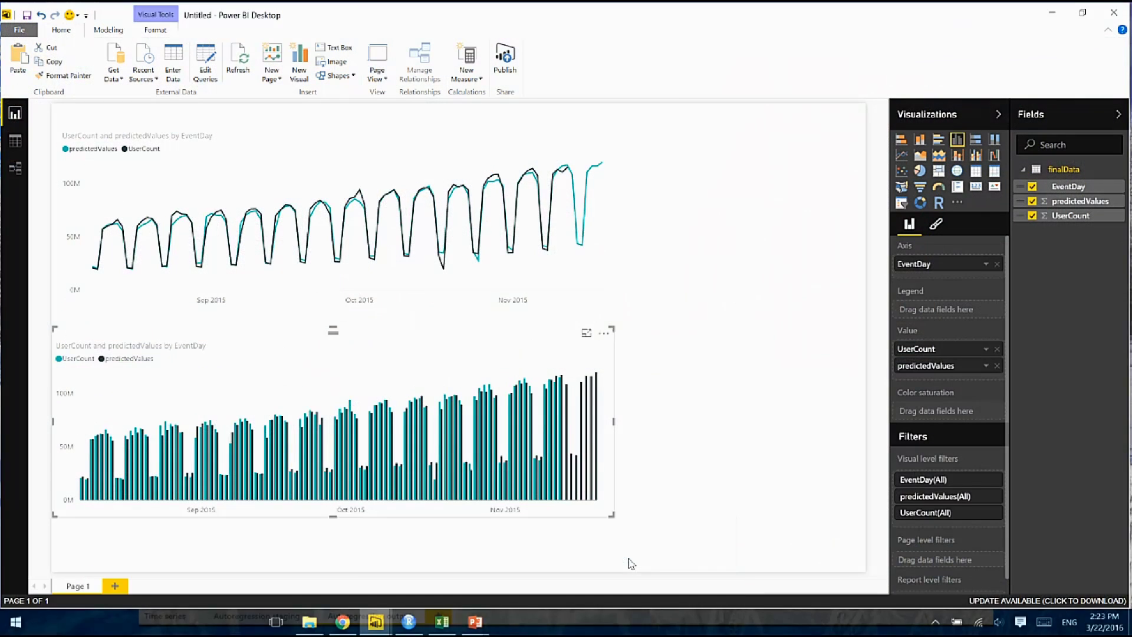
left_click(116, 586)
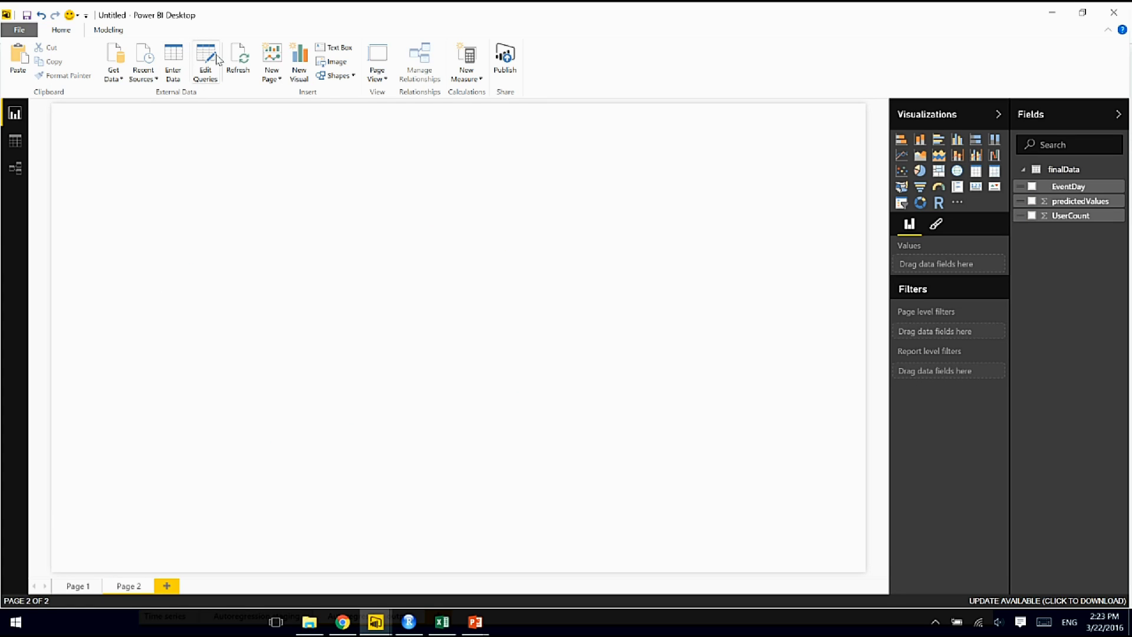
Step: Connect to a new R Script (Beta) data source, paste in the copied Titanic script and execute it
left_click(117, 58)
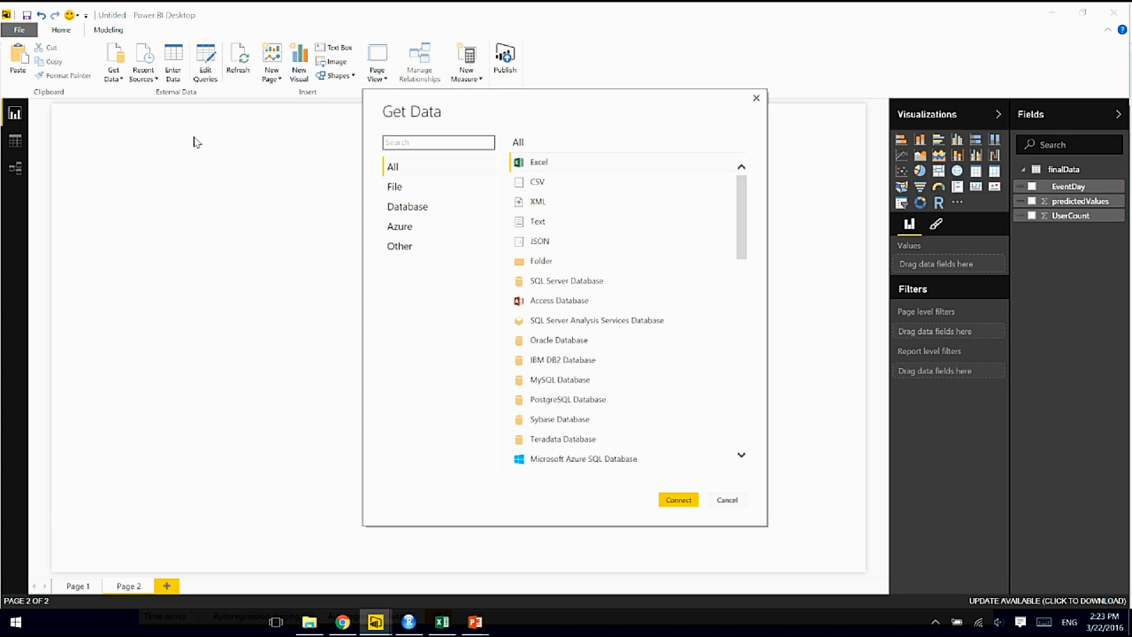
left_click_drag(742, 222, 758, 441)
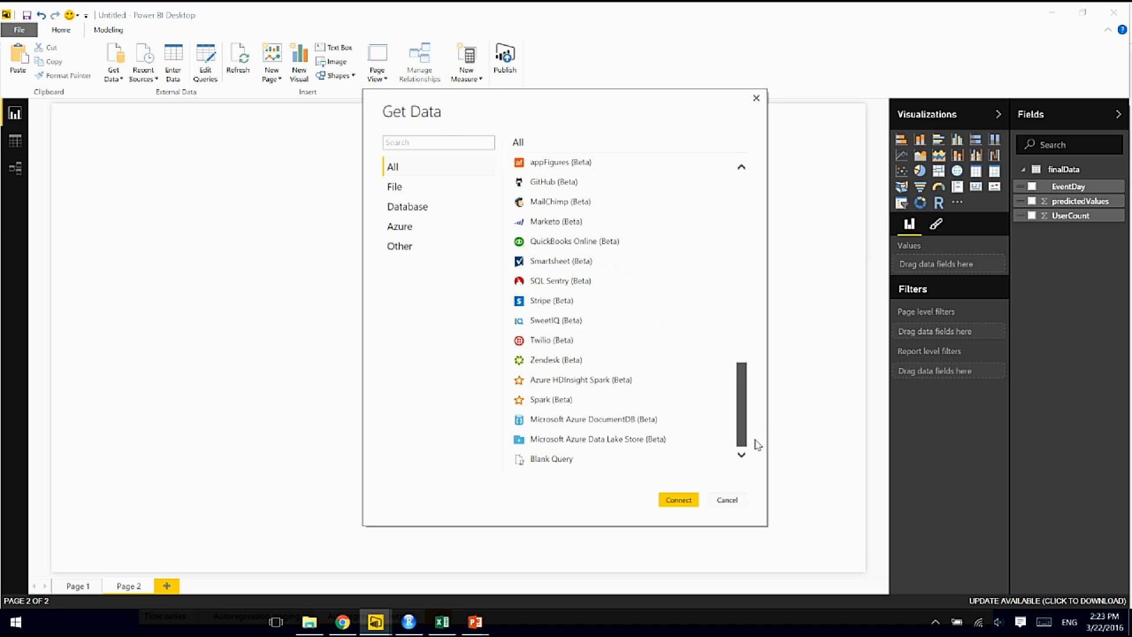
left_click(424, 245)
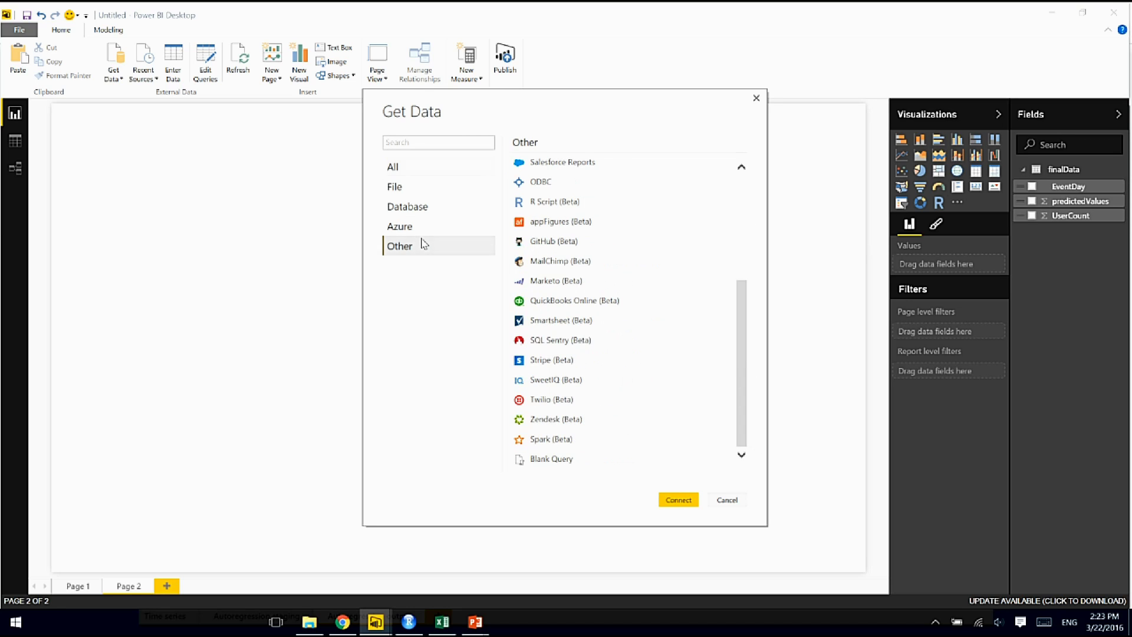
left_click(552, 202)
left_click(678, 500)
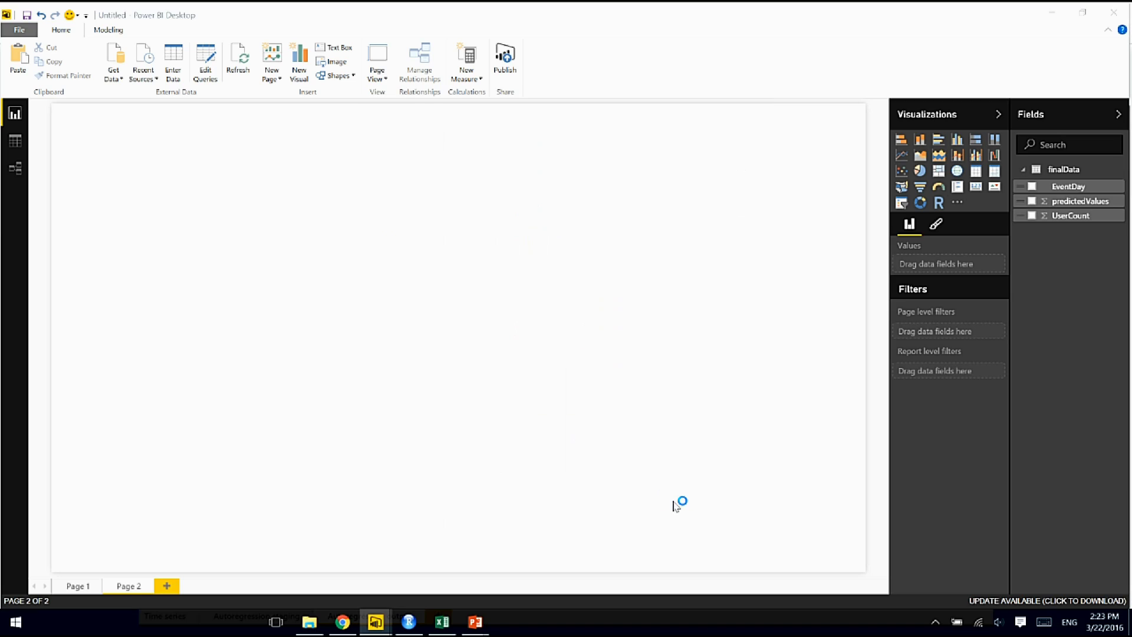
key("ctrl+v")
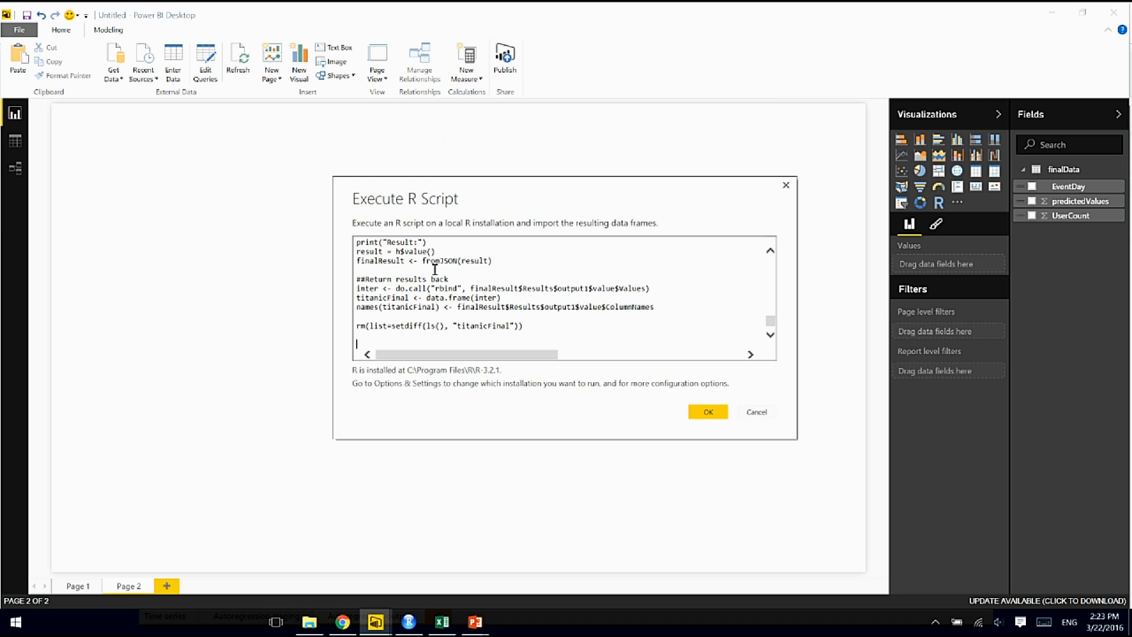
left_click(708, 412)
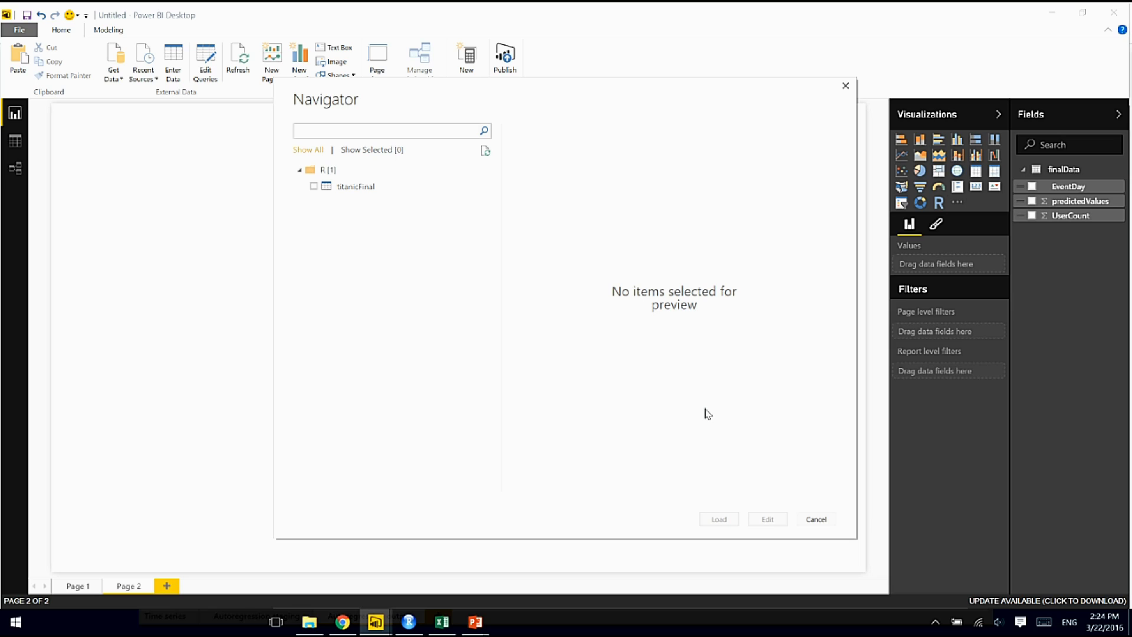
Step: Preview the titanicFinal table across to its Scored Labels and Scored Probabilities columns, and load it into the report
left_click(313, 187)
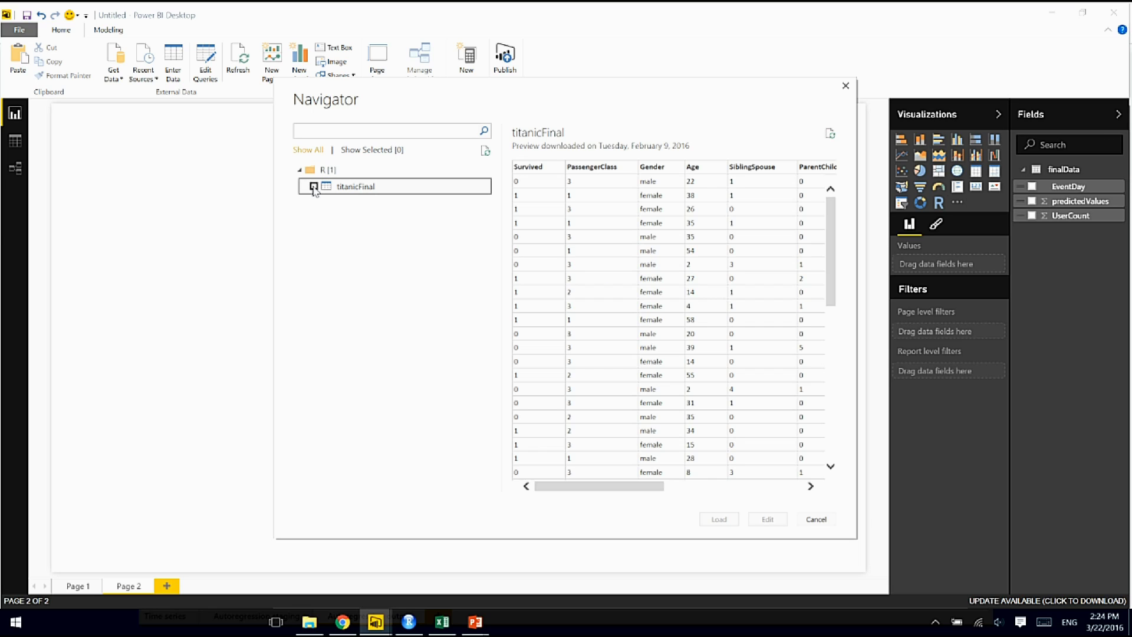
left_click_drag(568, 487, 589, 490)
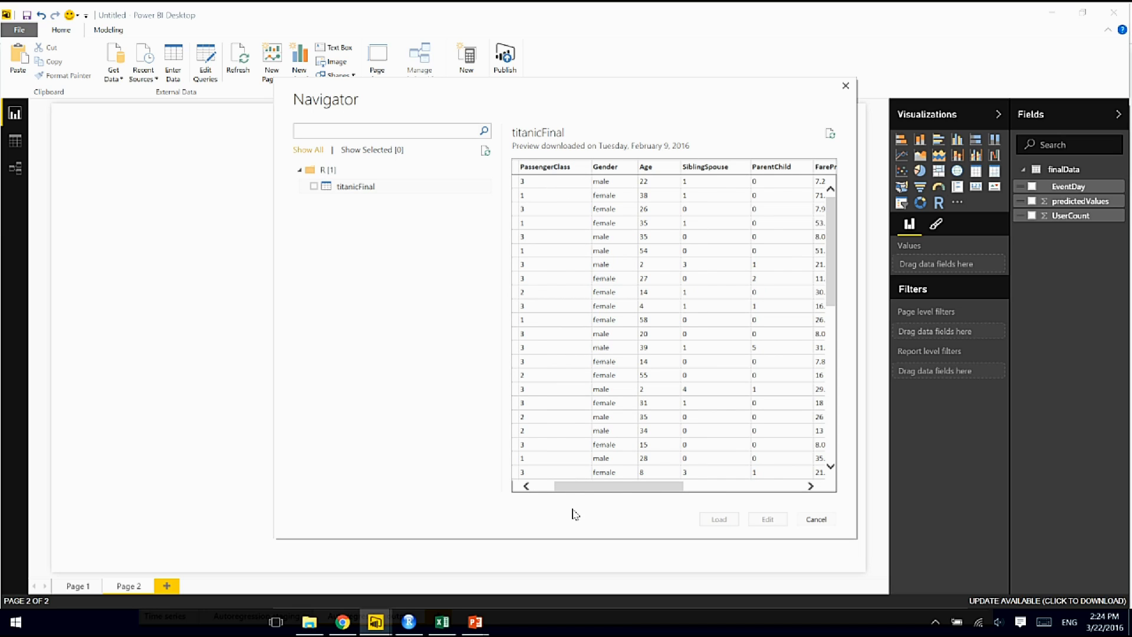
left_click_drag(601, 488, 782, 470)
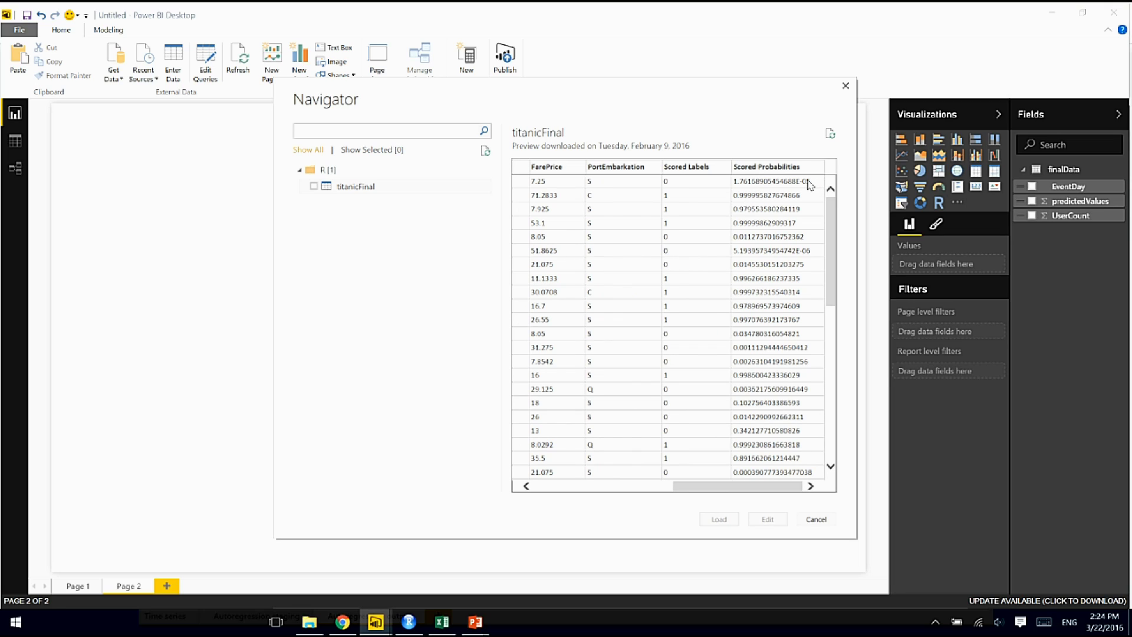
left_click(314, 186)
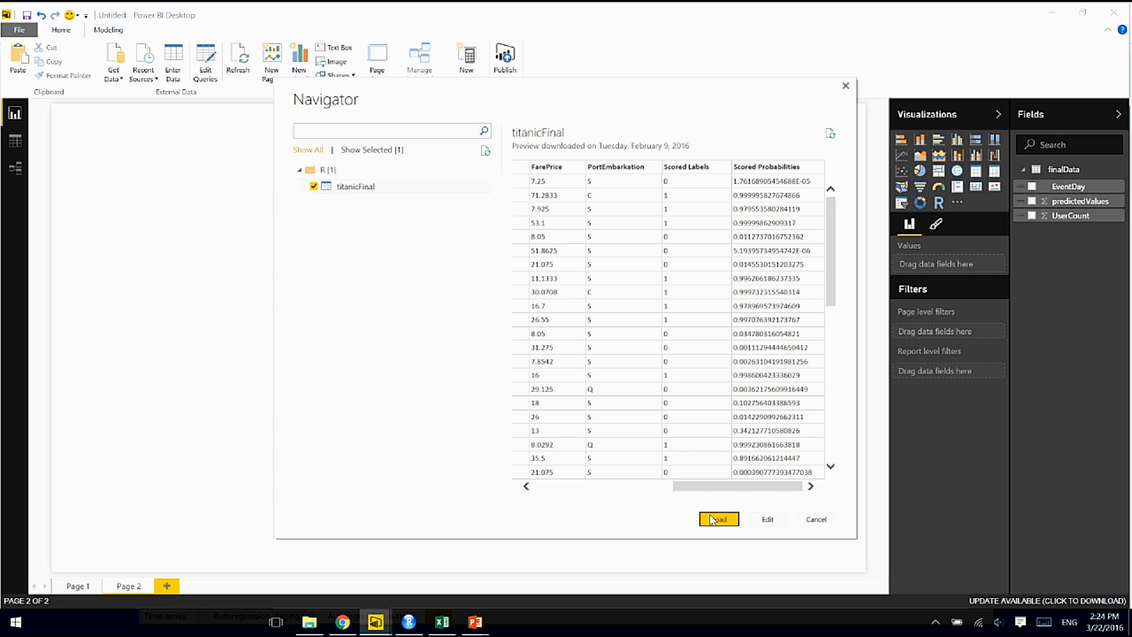
left_click(713, 519)
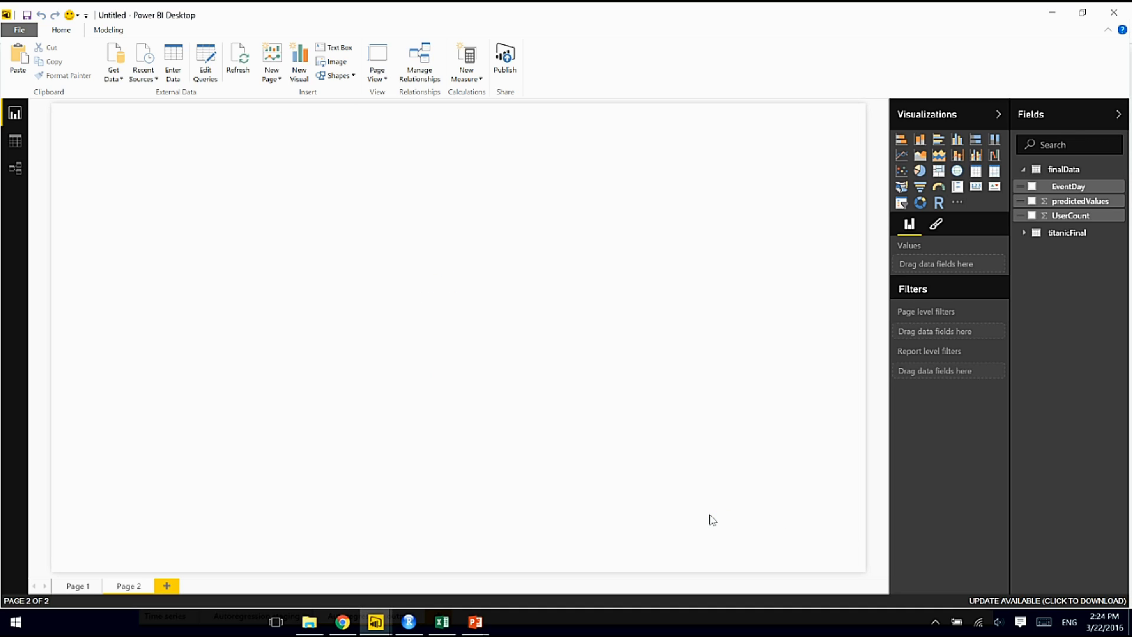
Step: Change the data type of the Scored Probabilities field in titanicFinal to Fixed Decimal Number
left_click(1026, 233)
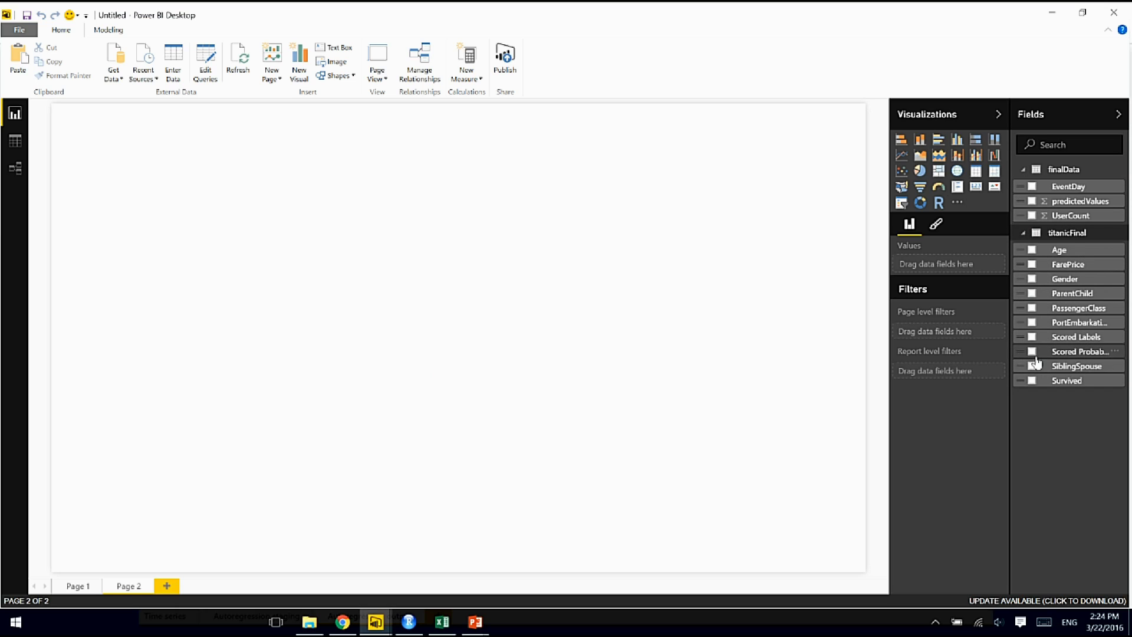
left_click(117, 32)
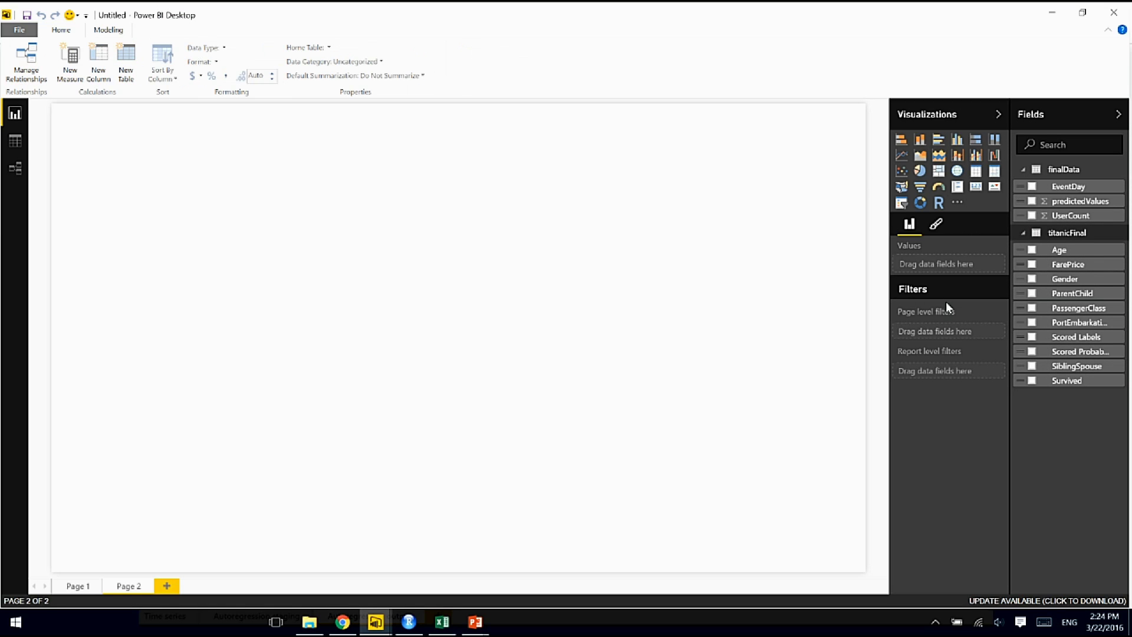
left_click(1079, 353)
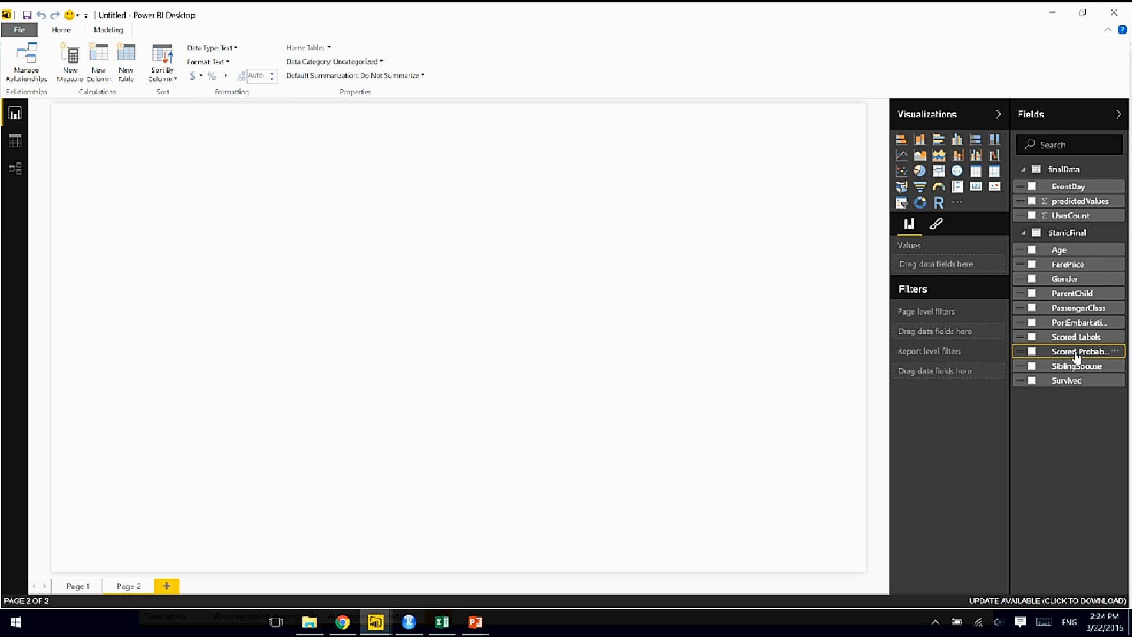
left_click(236, 47)
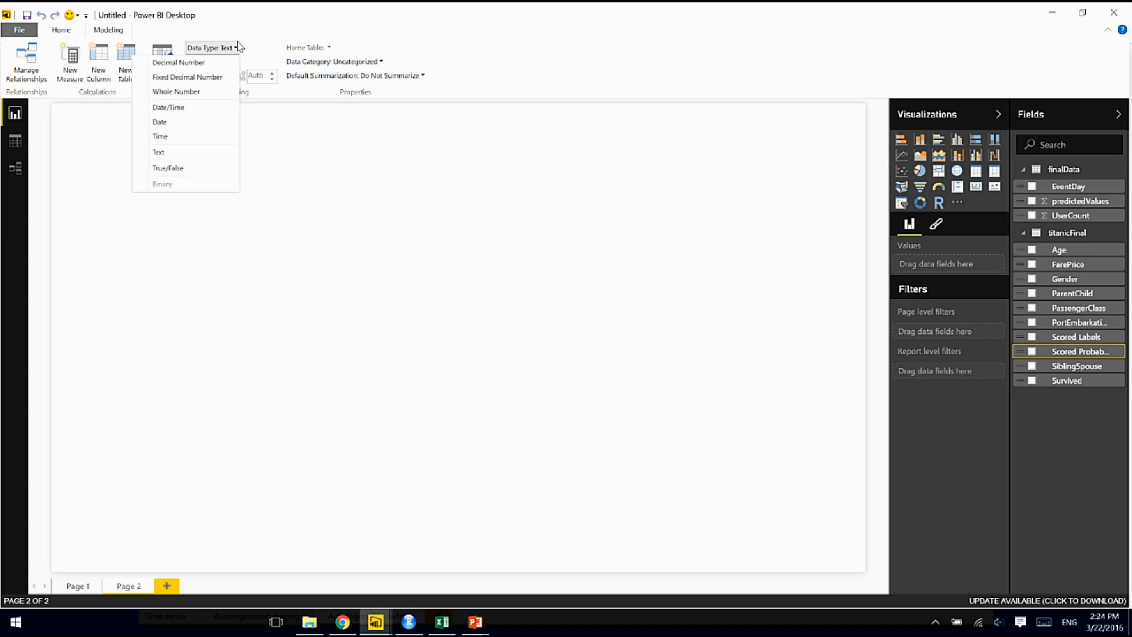
left_click(212, 77)
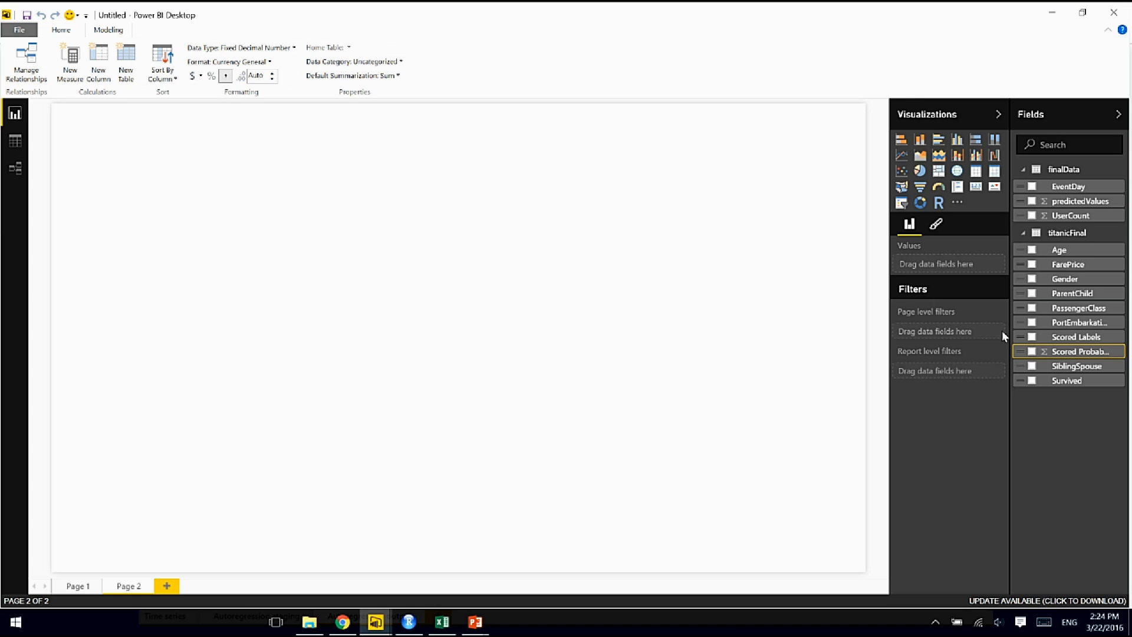
Step: Create a column chart on Page 2 showing the average of Scored Probabilities by Gender
left_click_drag(1077, 353, 669, 298)
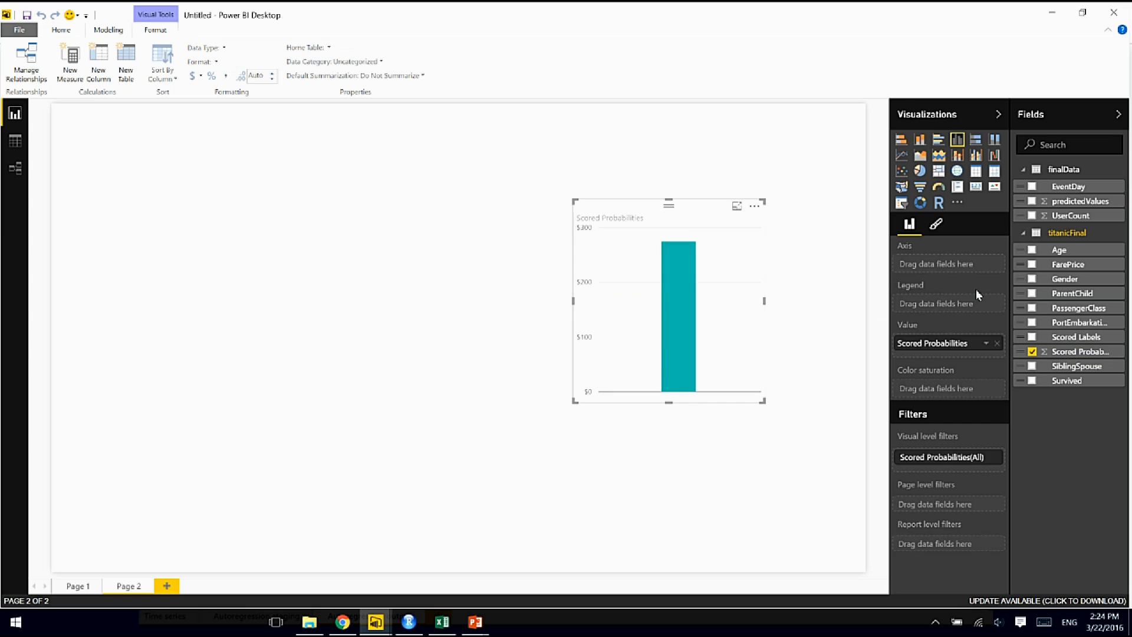
left_click(985, 346)
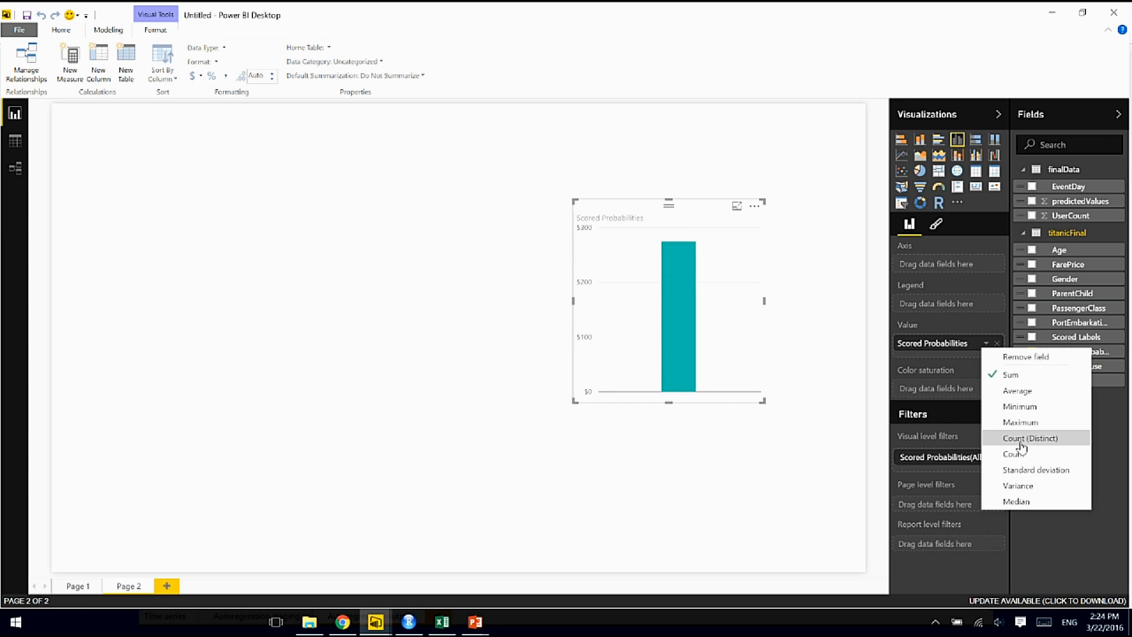
left_click(1012, 391)
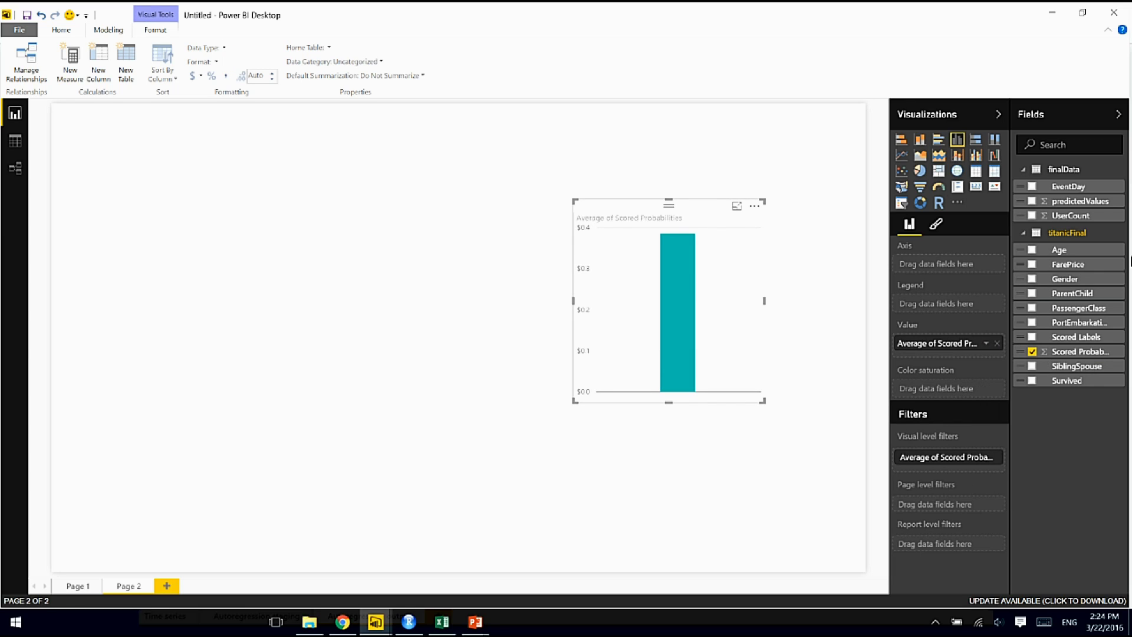
left_click_drag(1083, 281, 708, 305)
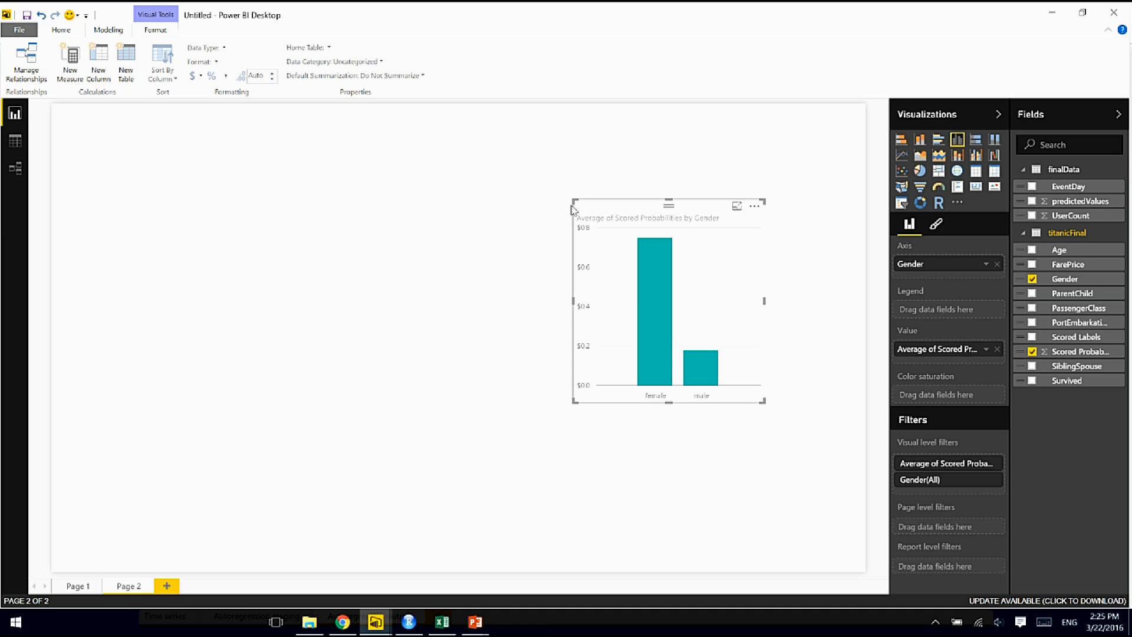
left_click(539, 216)
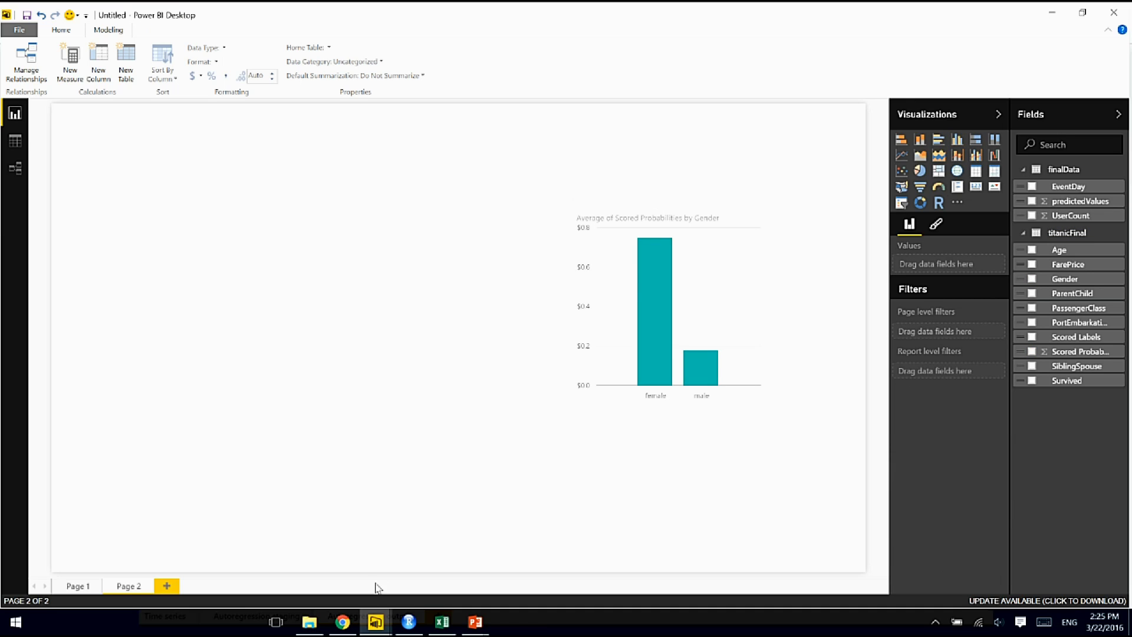
Step: Switch to the forecast report, examine the Amount and Scored Labels by TransactionDate chart enlarged, and return to the full page
mouse_move(376, 621)
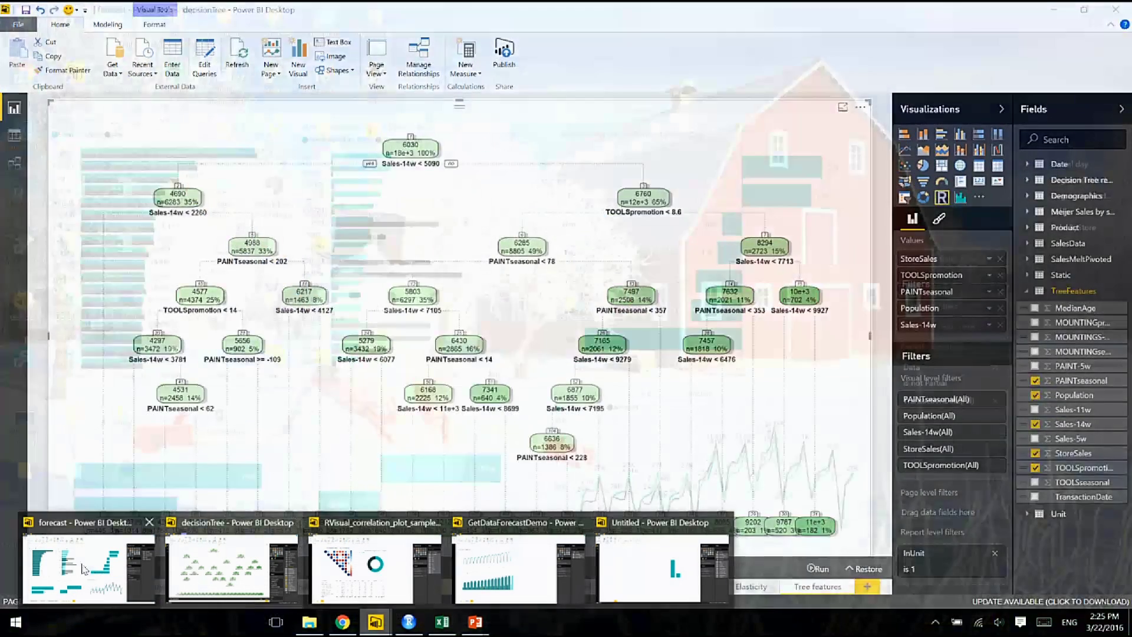
left_click(83, 569)
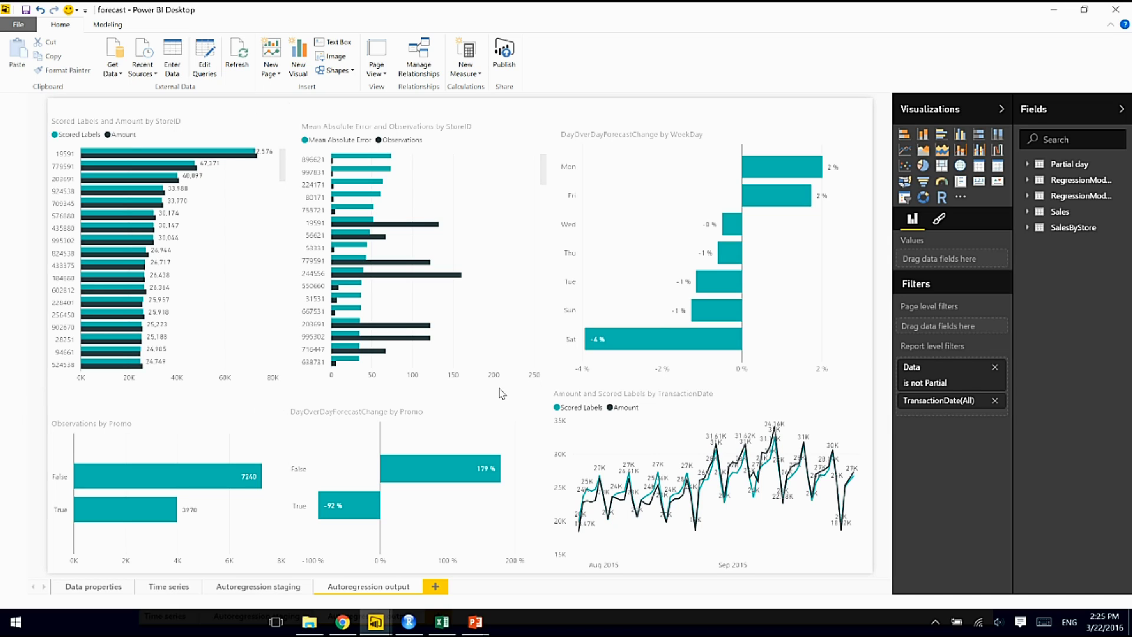
left_click(718, 394)
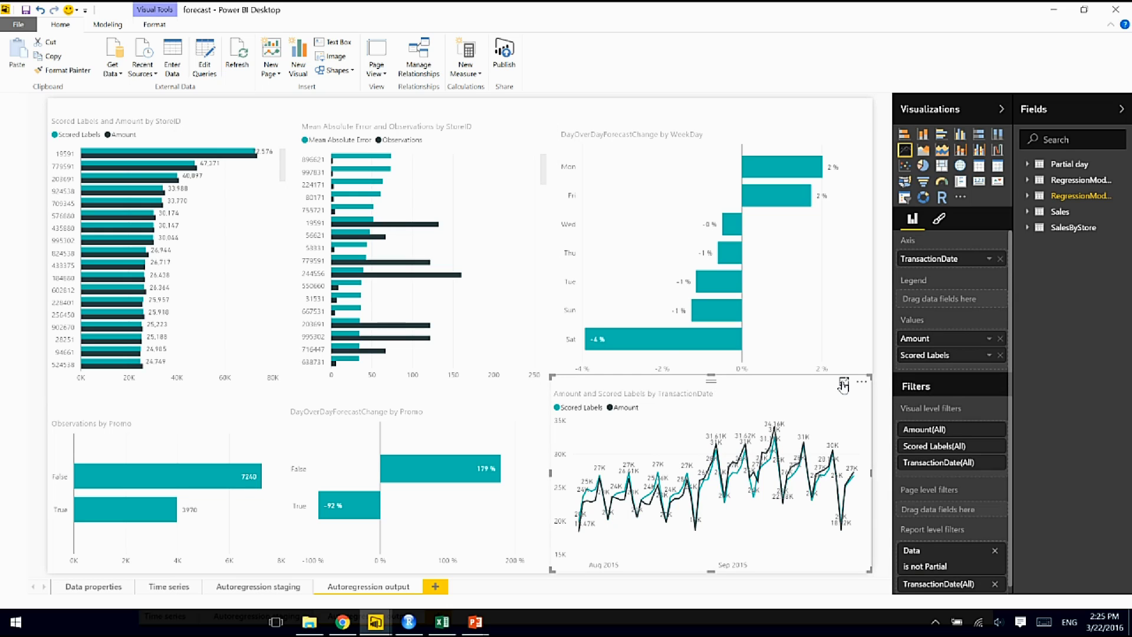
left_click(842, 383)
mouse_move(906, 325)
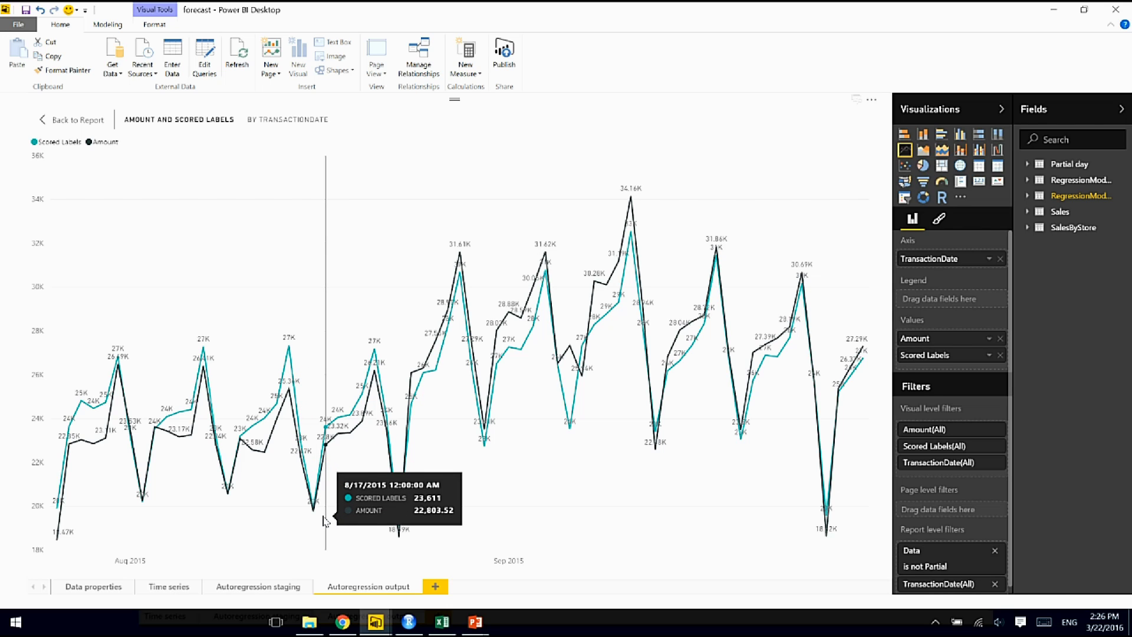
left_click(59, 119)
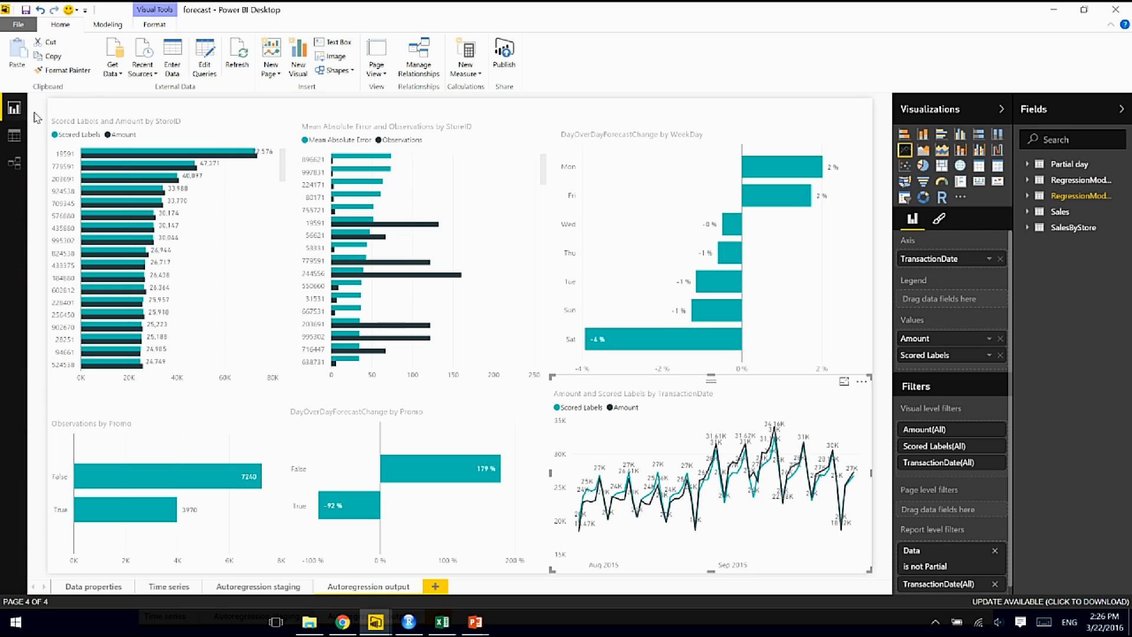
Step: Cross-highlight the page by store 896621's Mean Absolute Error bar to examine its forecast, and clear the highlight
left_click(494, 131)
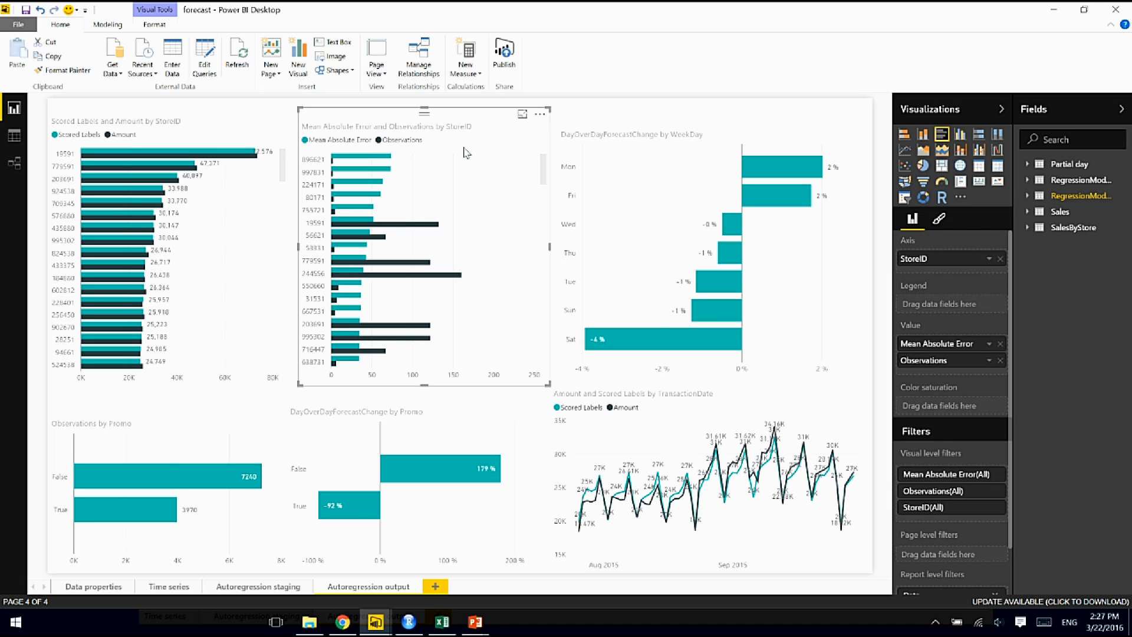
left_click(357, 156)
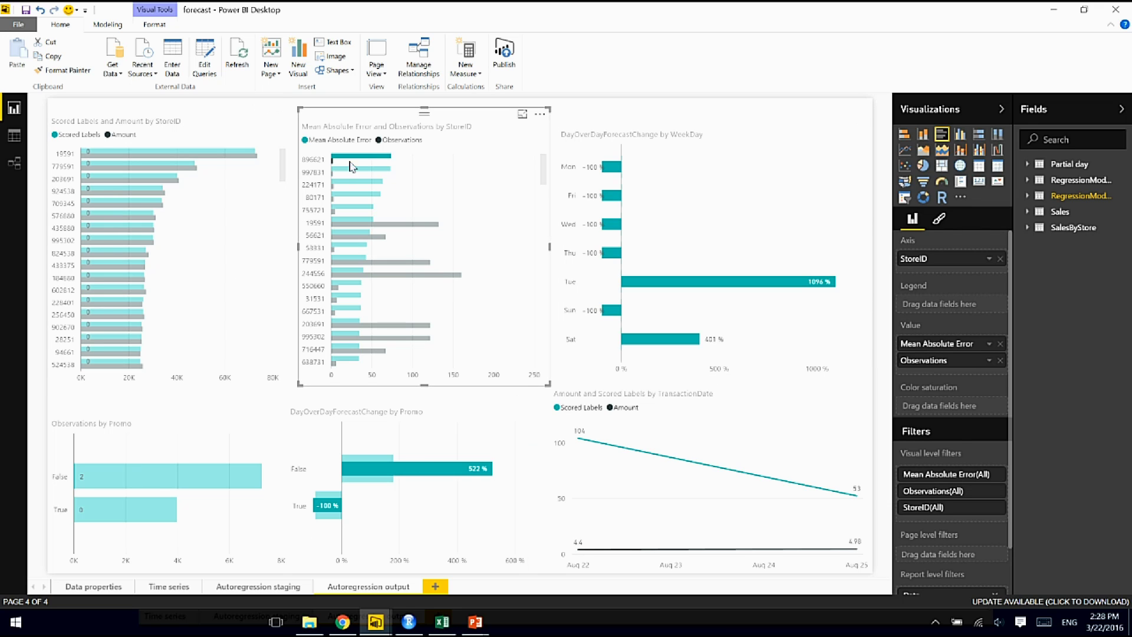
left_click(353, 157)
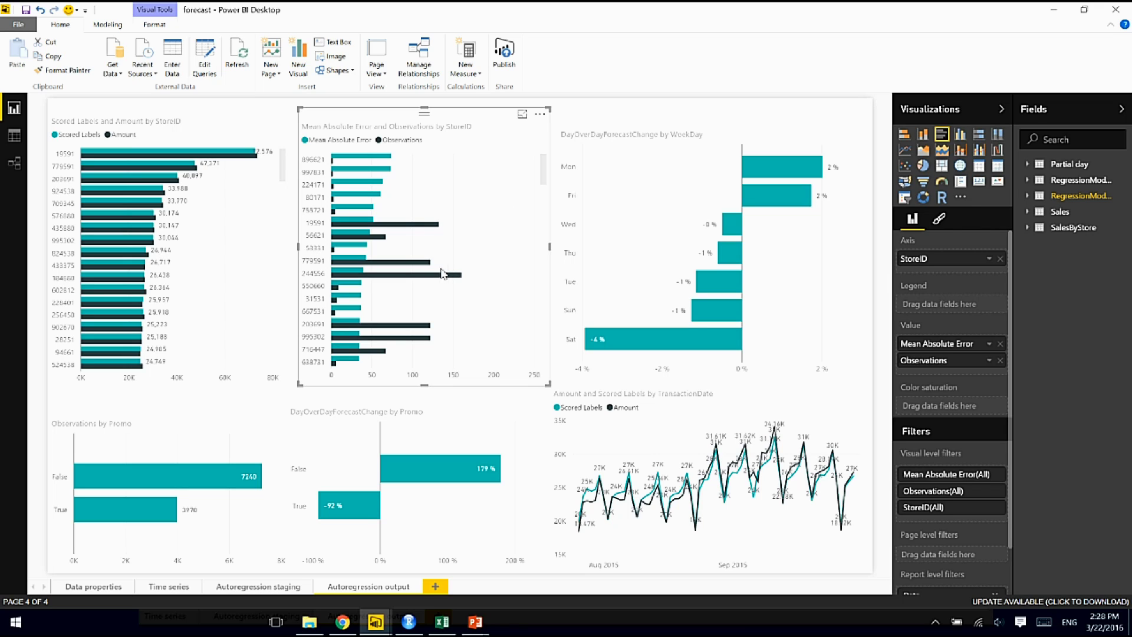
Step: Cross-highlight the page by store 244556's Observations bar, clear it, and examine the unfiltered Amount and Scored Labels by TransactionDate chart enlarged
mouse_move(425, 281)
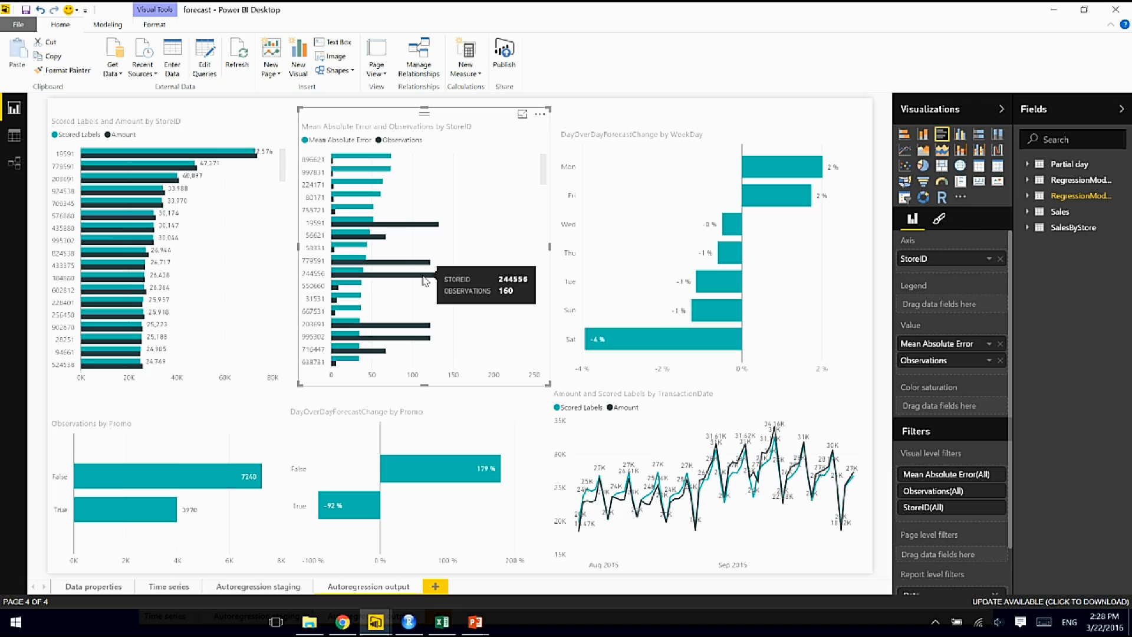
left_click(423, 274)
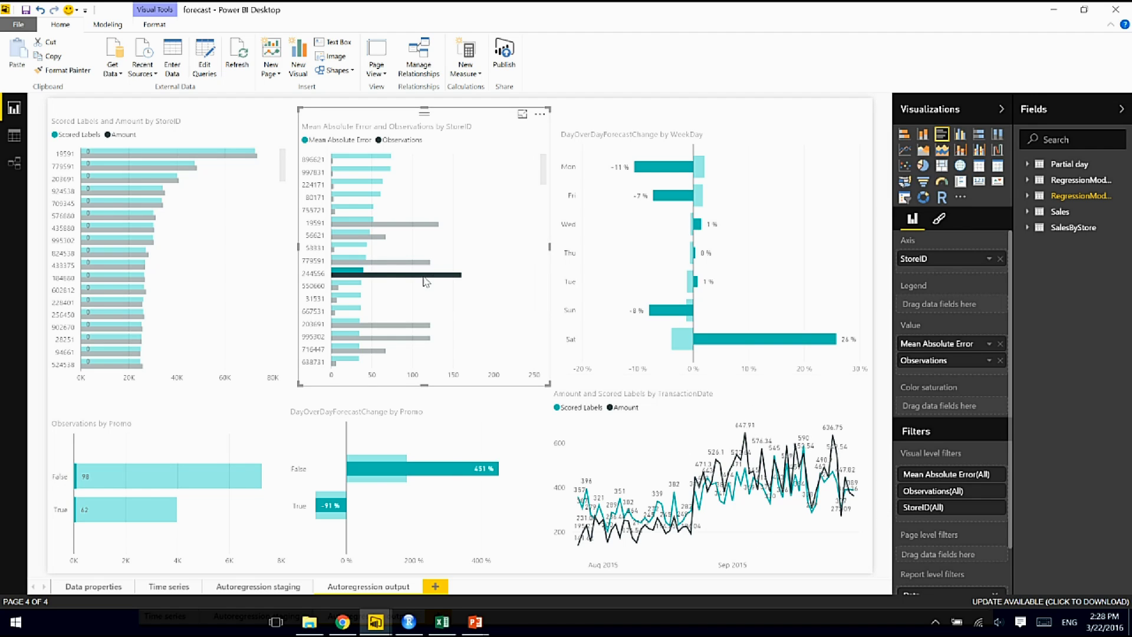
left_click(425, 274)
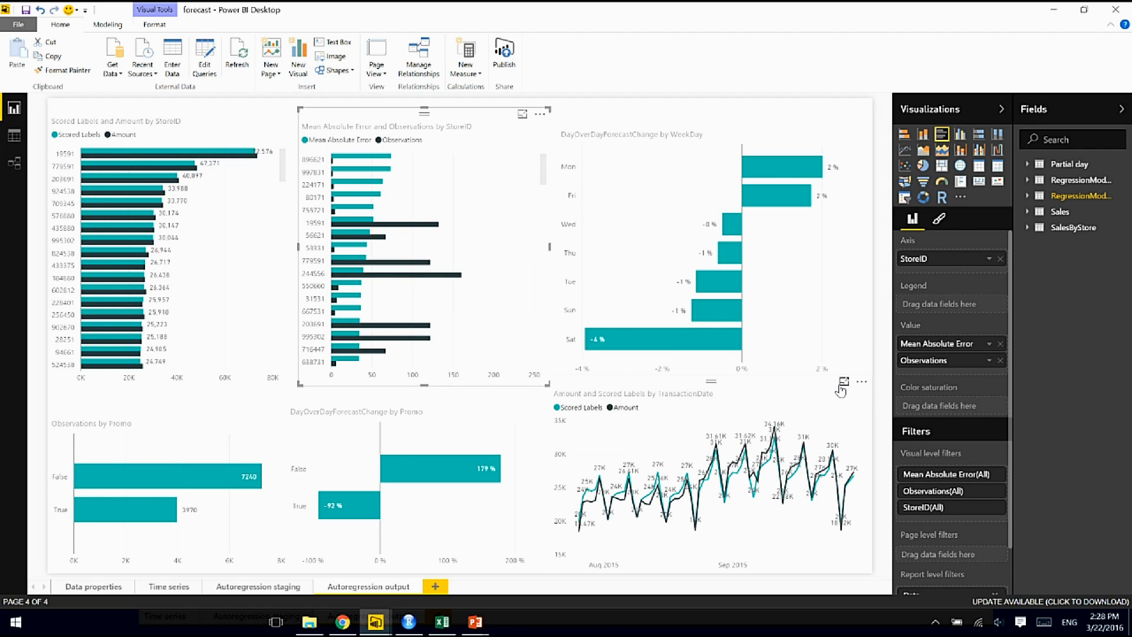
left_click(844, 382)
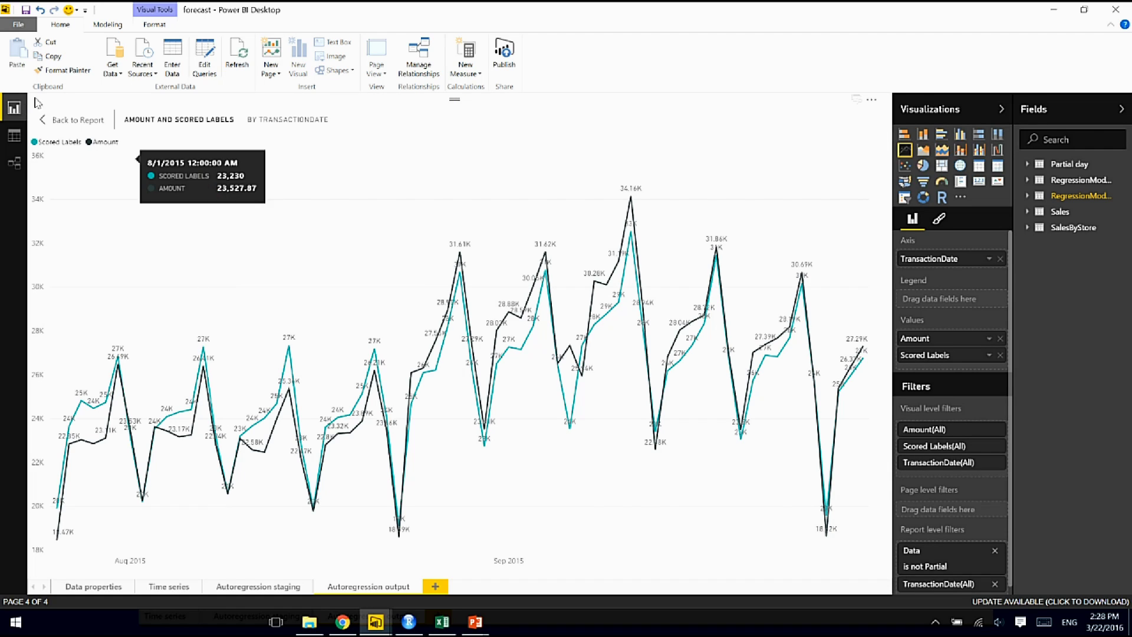
left_click(53, 120)
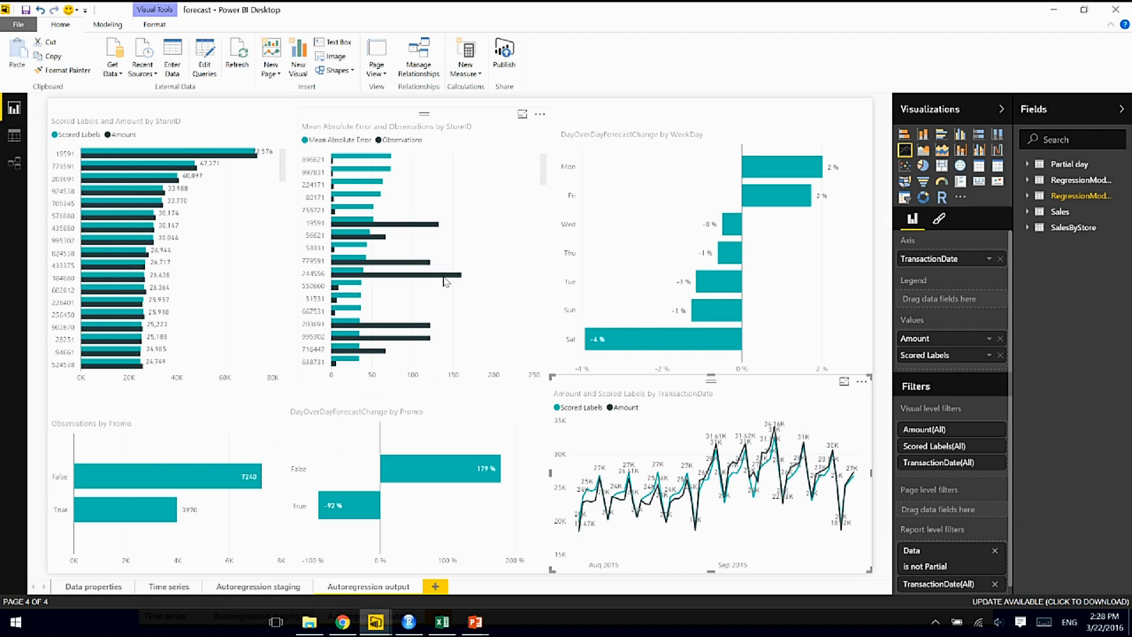
Step: Highlight store 244556 again, examine its Amount and Scored Labels by TransactionDate chart enlarged, and return to the page with the highlight cleared
left_click(446, 275)
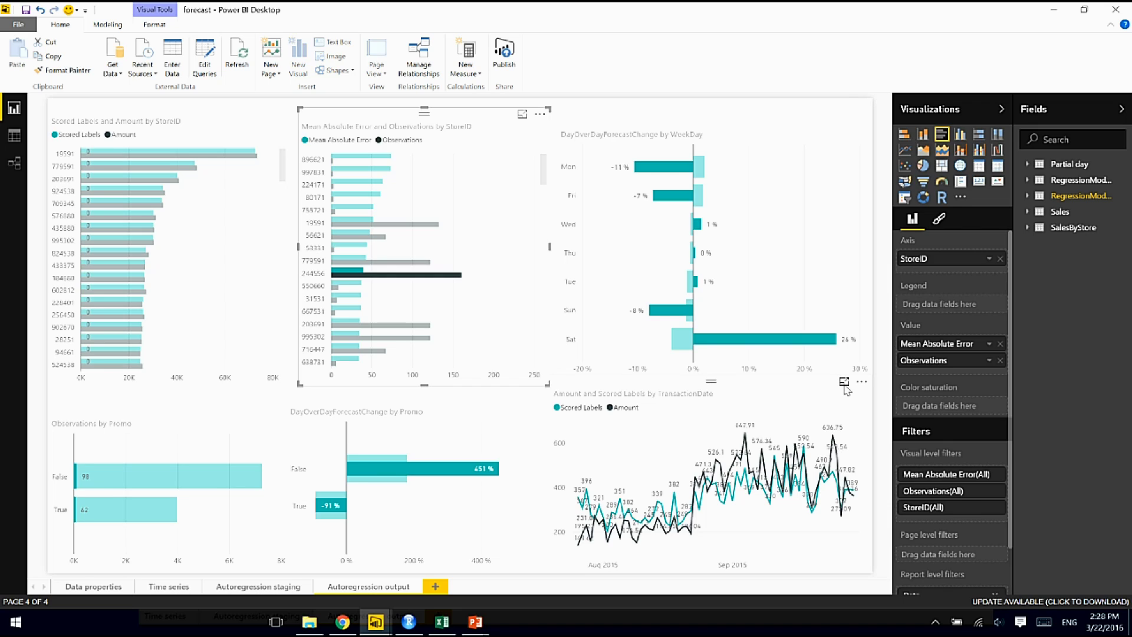
left_click(843, 382)
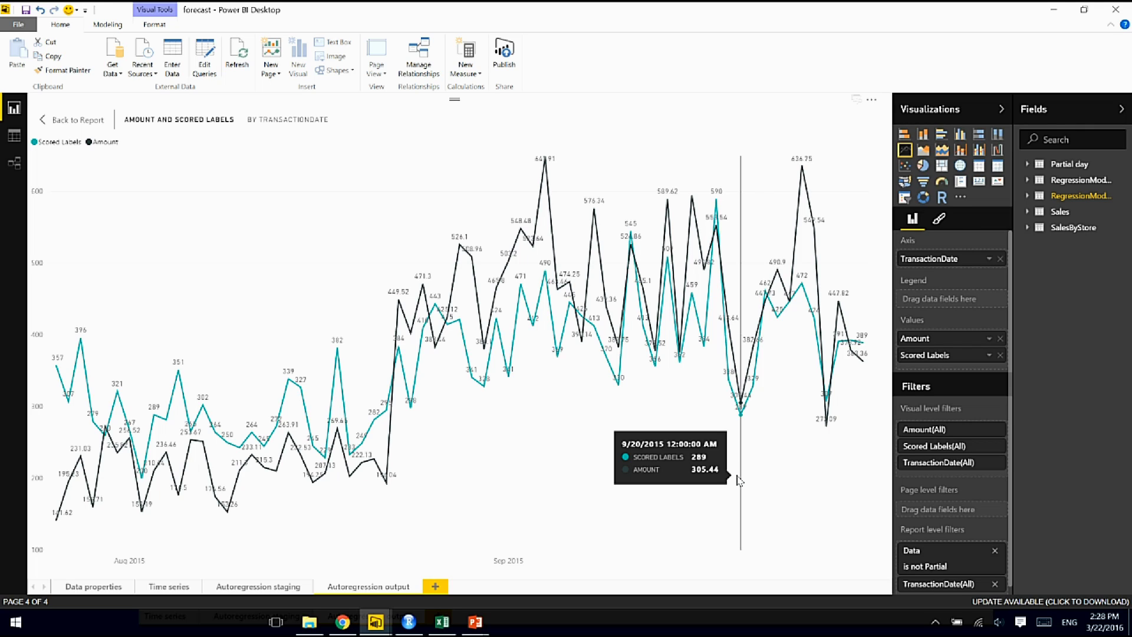
left_click(66, 120)
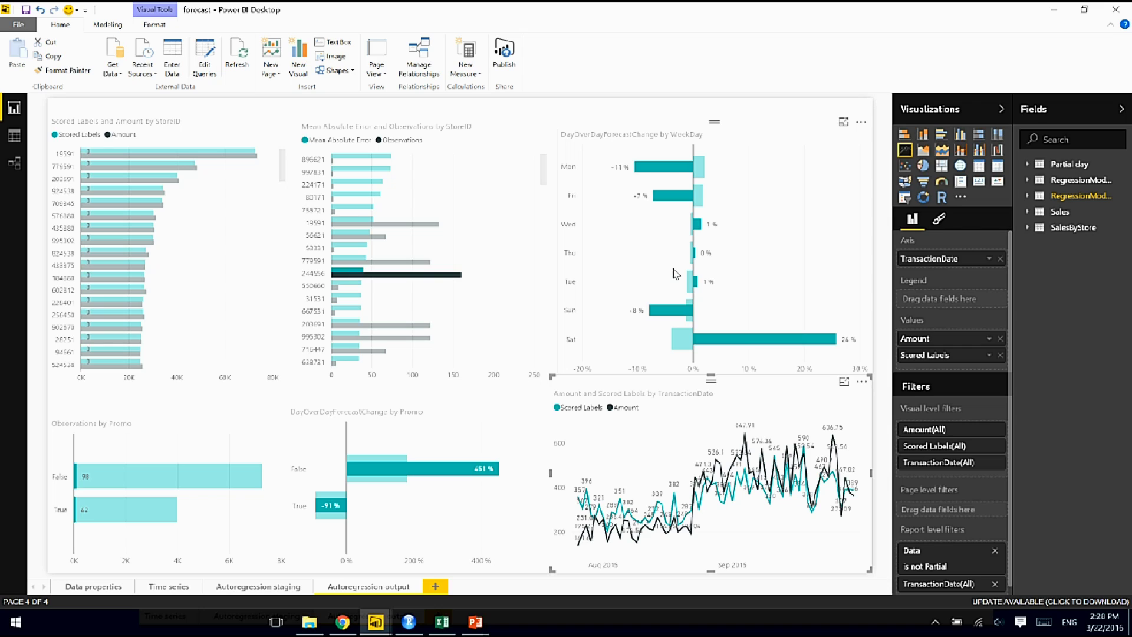
mouse_move(417, 281)
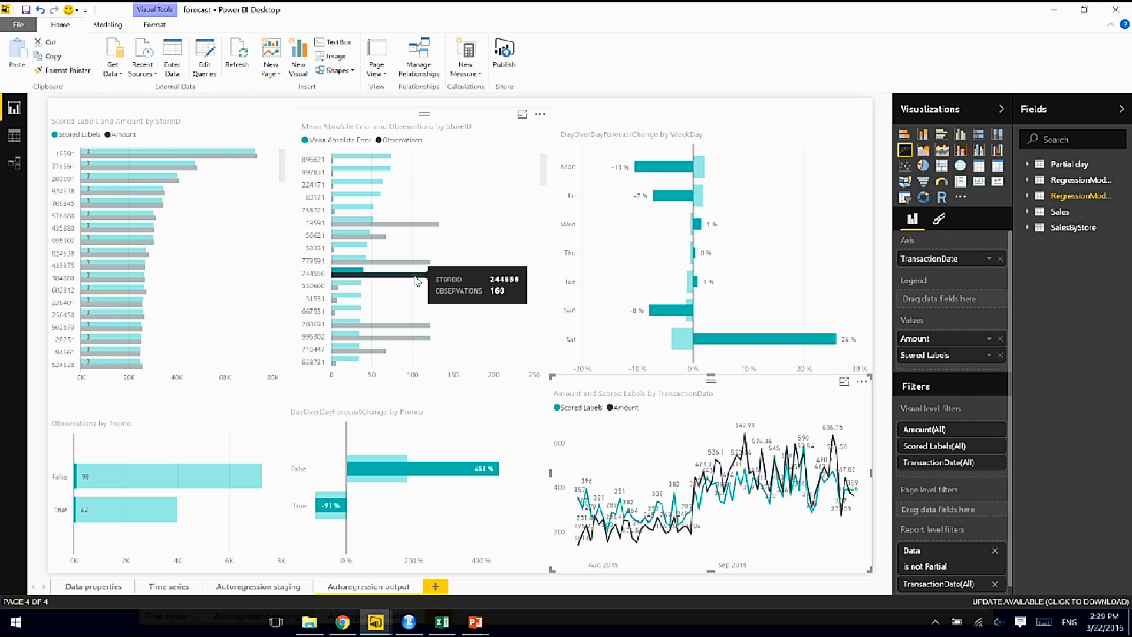
left_click(417, 281)
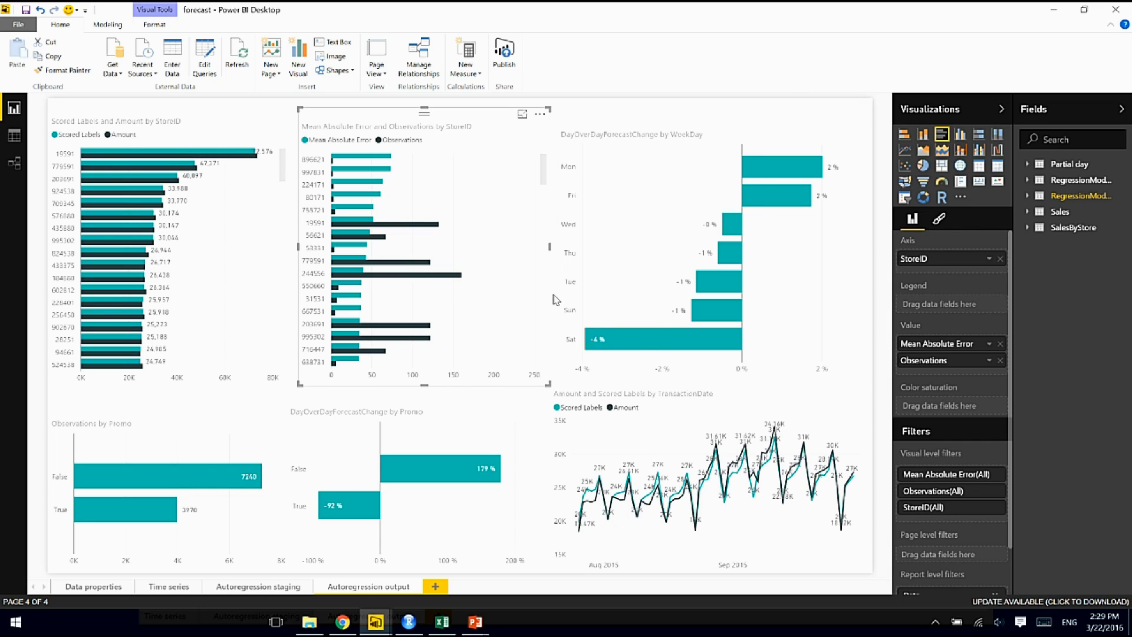
left_click(457, 278)
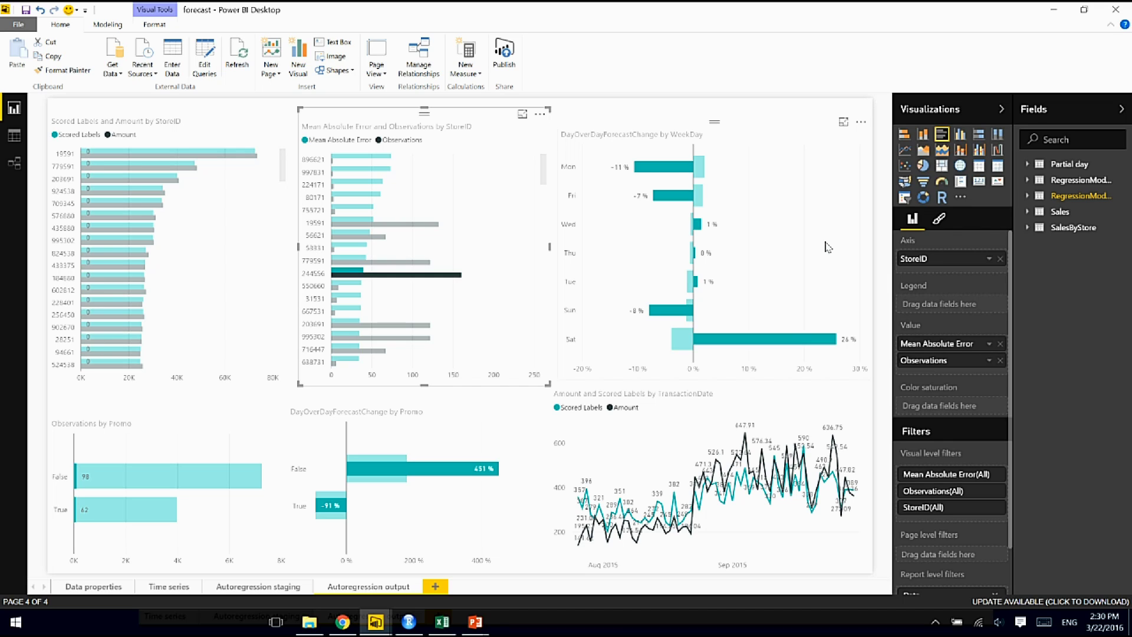
left_click(422, 276)
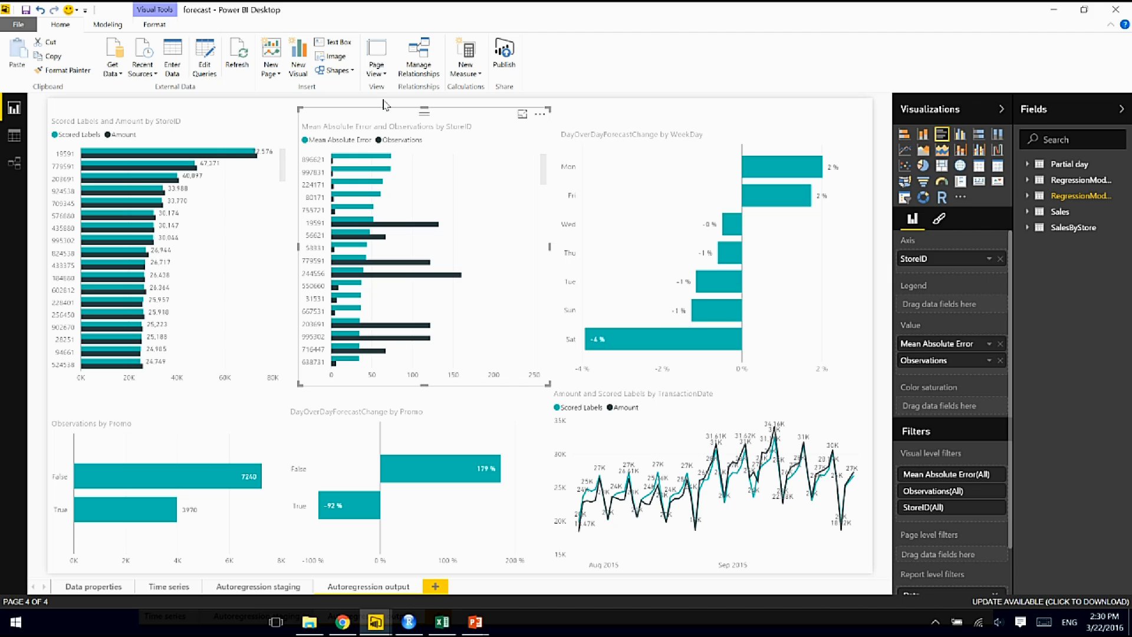
key("alt+Tab")
key("alt+Tab")
key("alt+Tab")
key("alt+Tab")
key("alt+Tab")
key("alt+Tab")
key("alt+Tab")
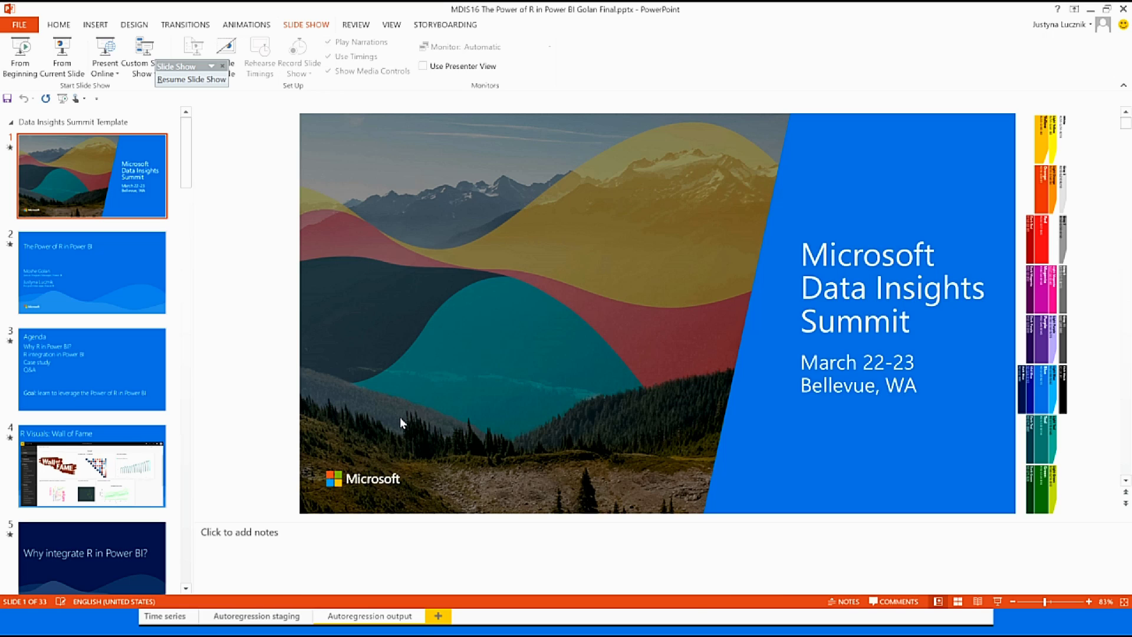
key("alt+Tab")
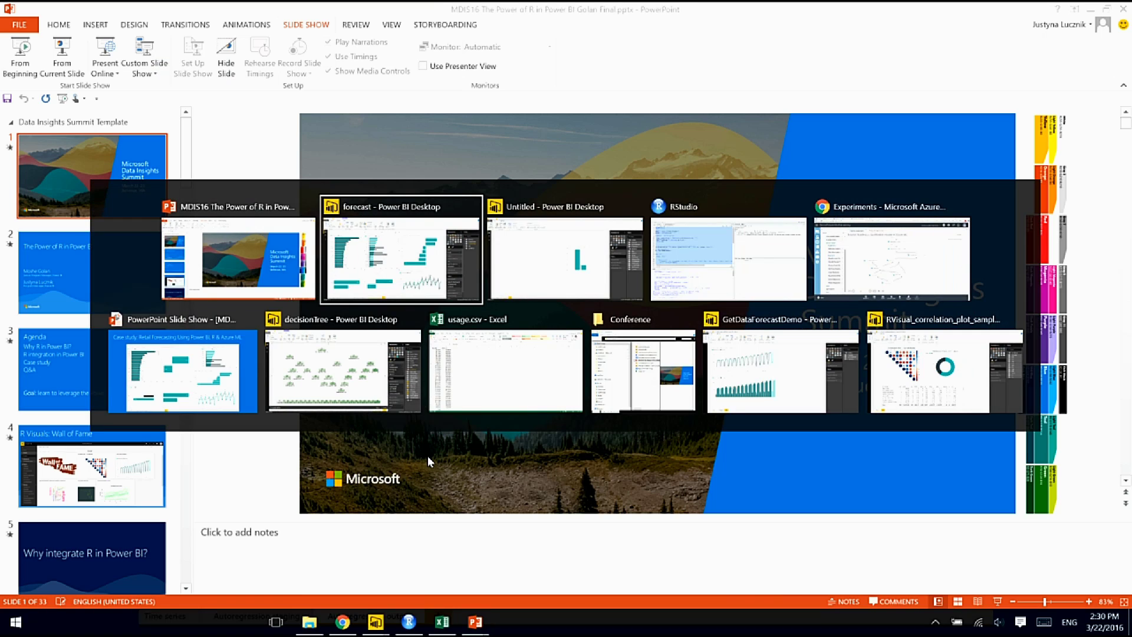
key("alt+Tab")
key("alt+Tab")
key("alt+Tab")
key("alt+Tab")
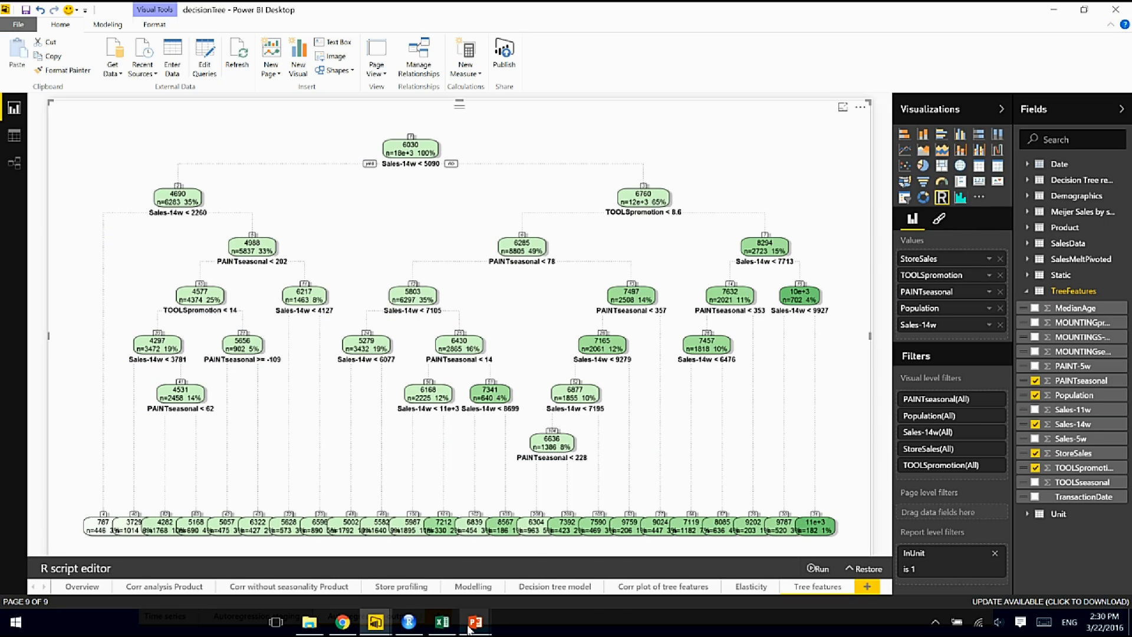
Step: Switch to the running PowerPoint slide show and advance to the "Demo: R Visuals" slide
mouse_move(471, 625)
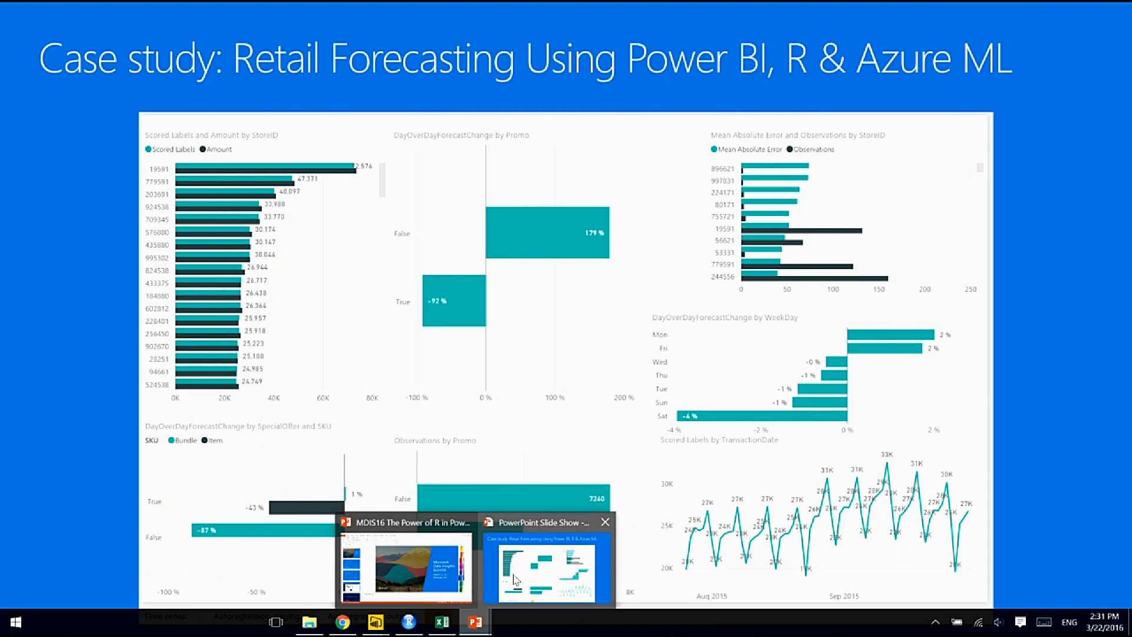
left_click(486, 571)
key("Right")
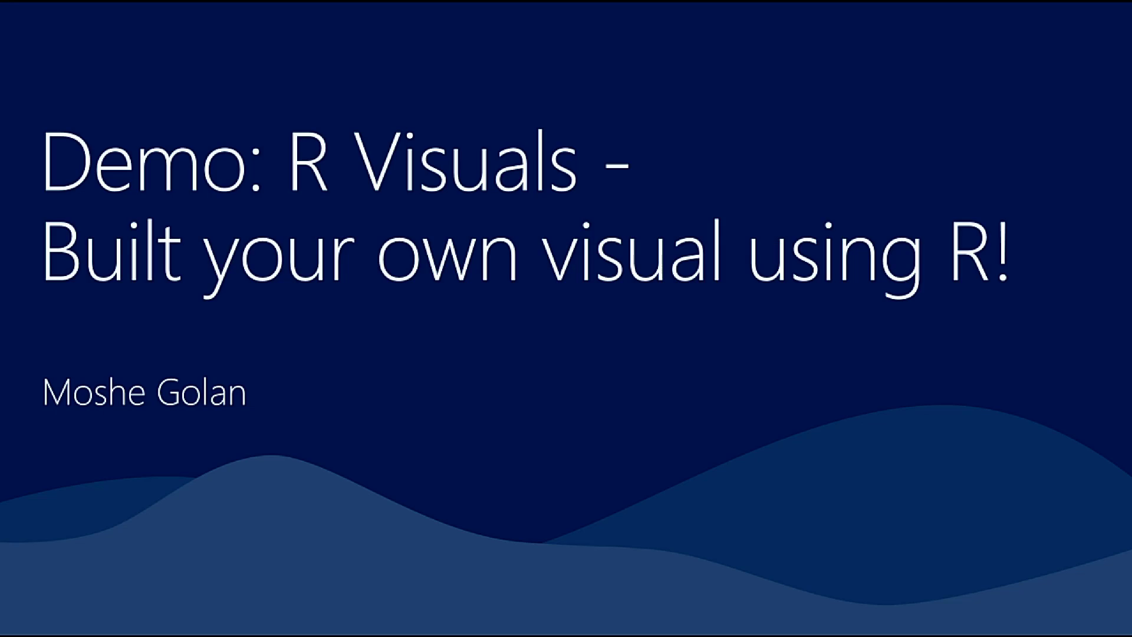
key("Left")
key("Right")
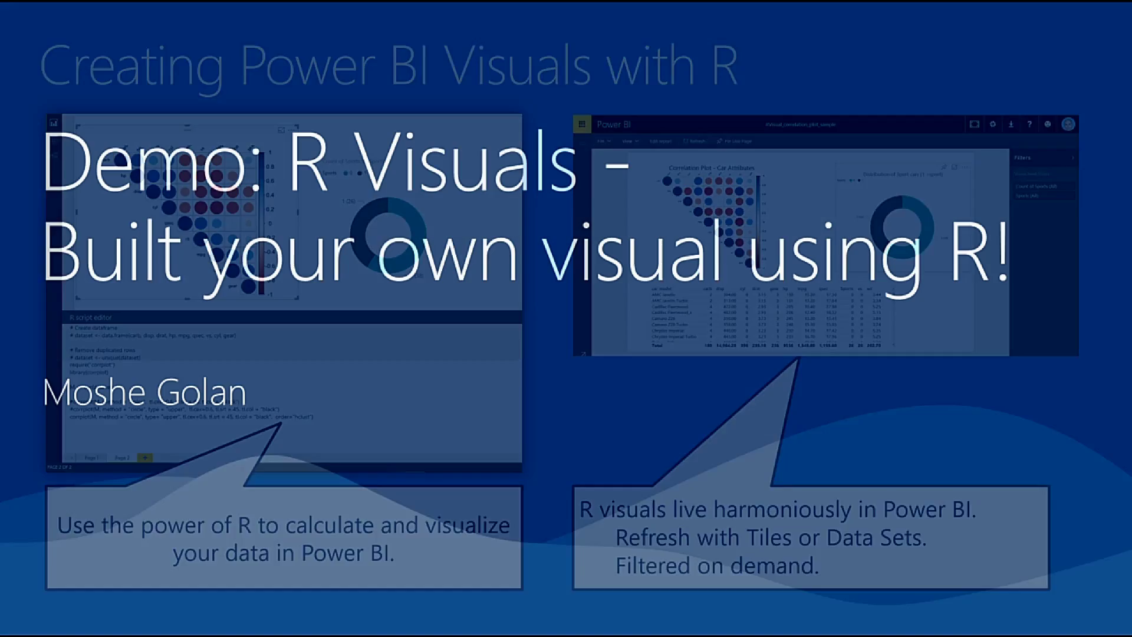
Step: Switch to the RVisual_correlation_plot_sample report in Power BI Desktop, examine the car attributes correlation plot enlarged, and return to the full page
key("alt+Tab")
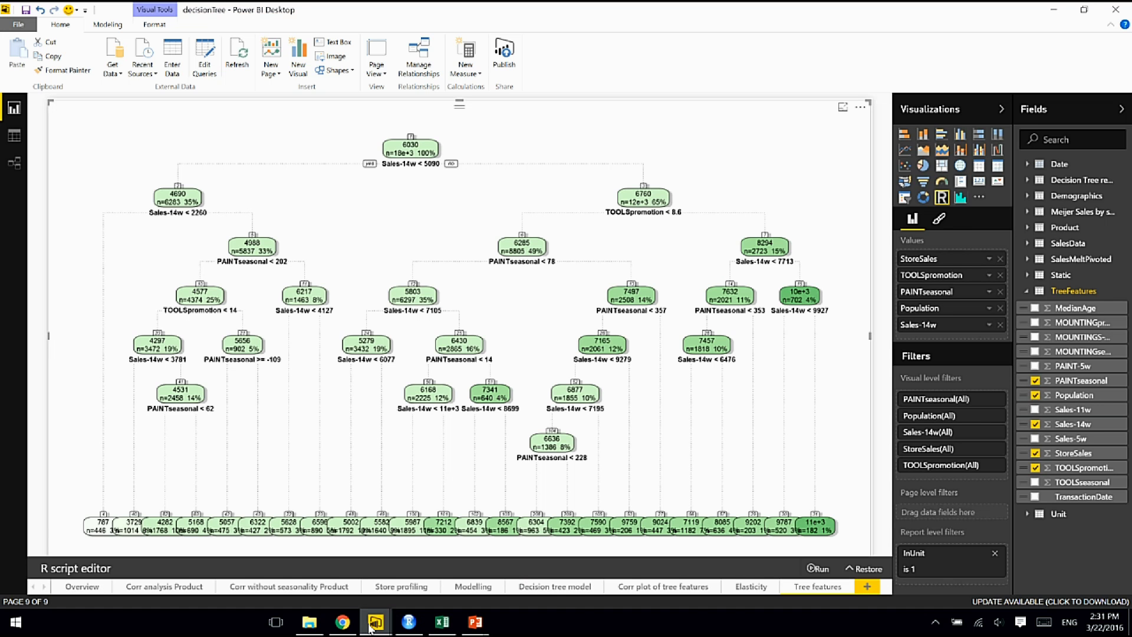
mouse_move(370, 626)
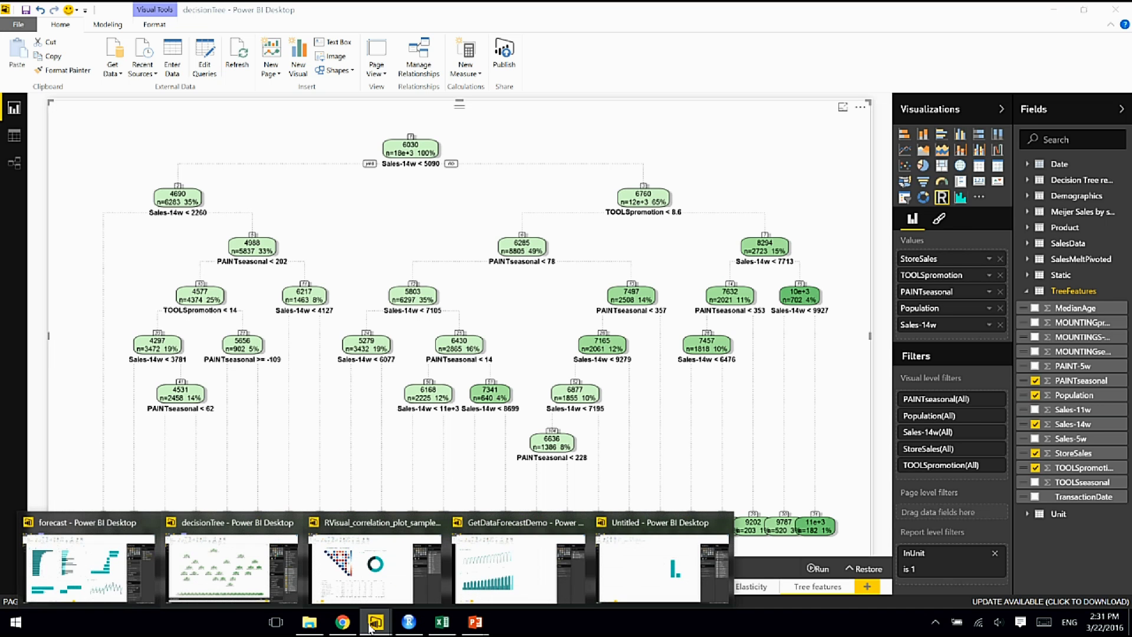
left_click(372, 590)
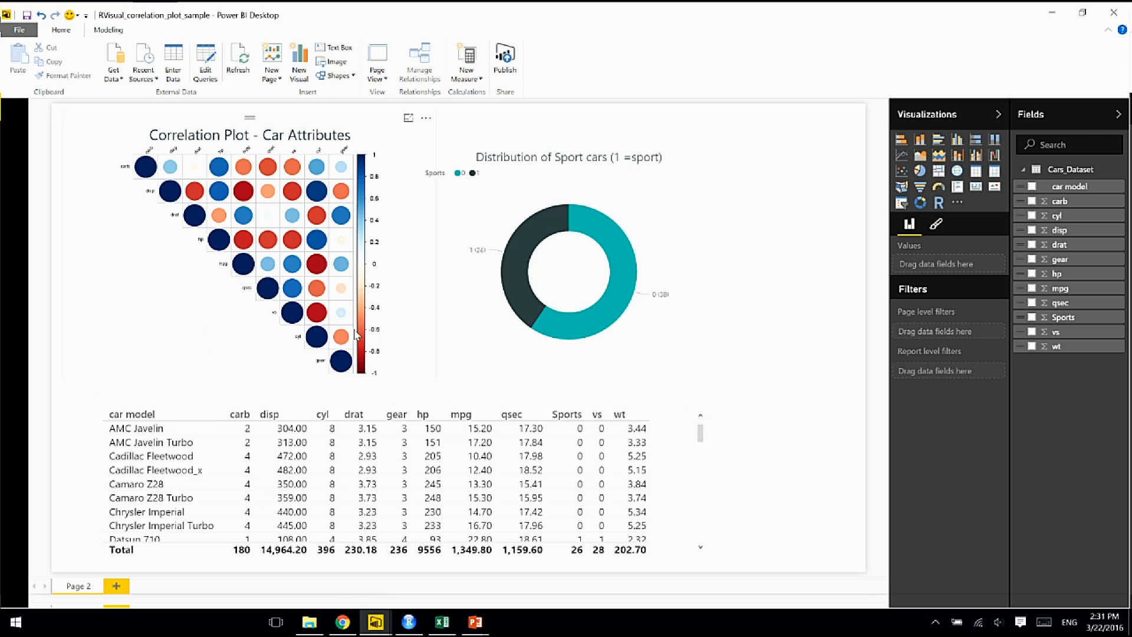
left_click(408, 118)
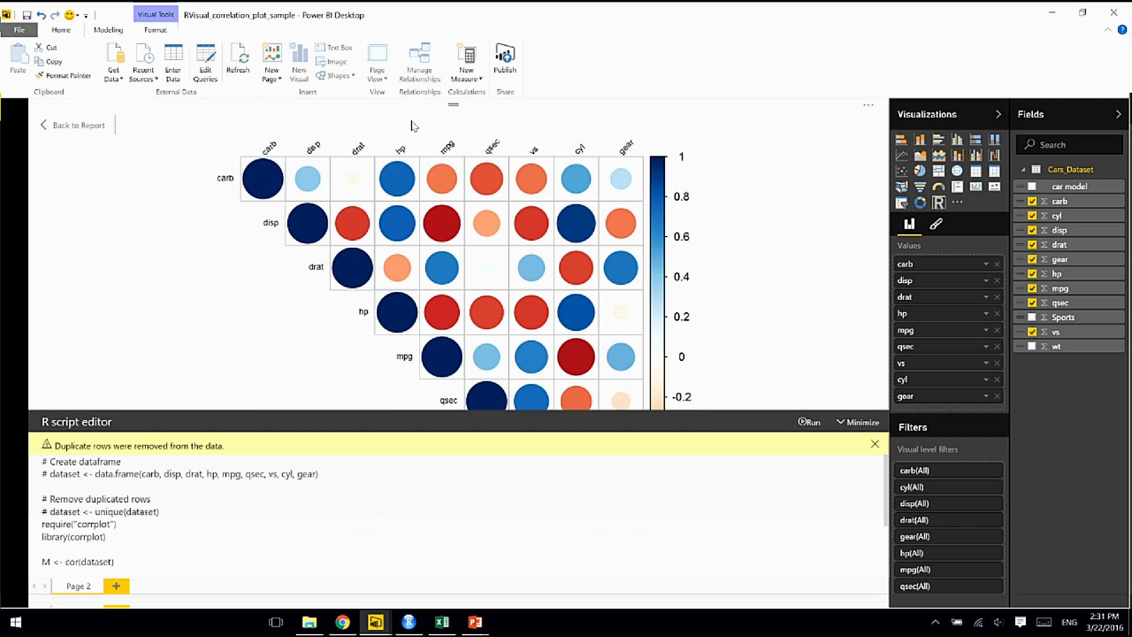
left_click(840, 429)
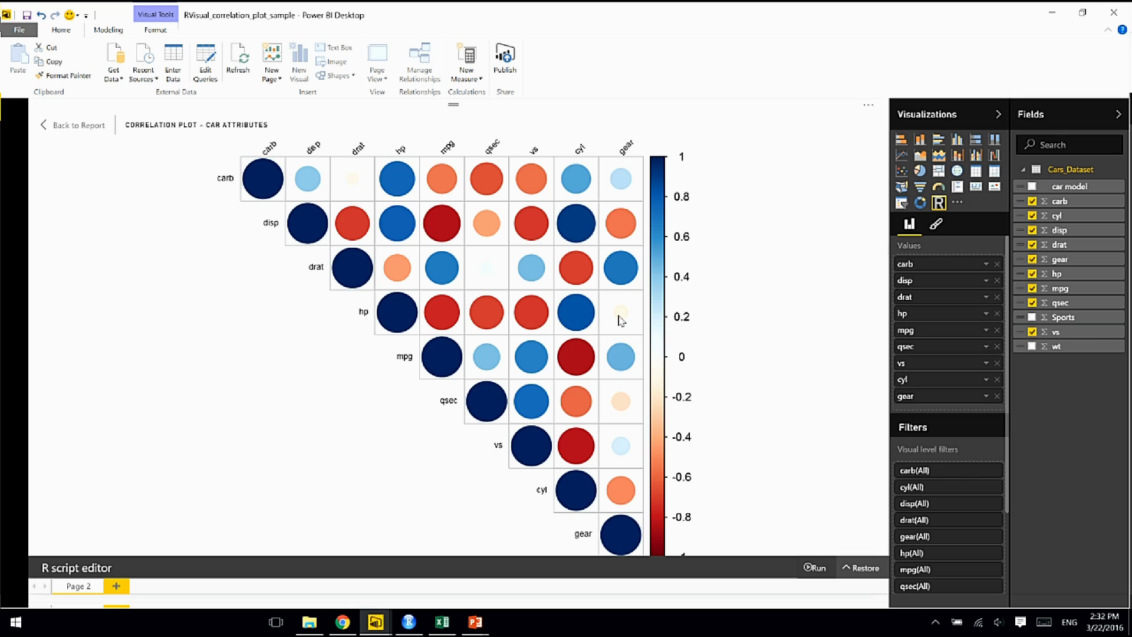
left_click(48, 130)
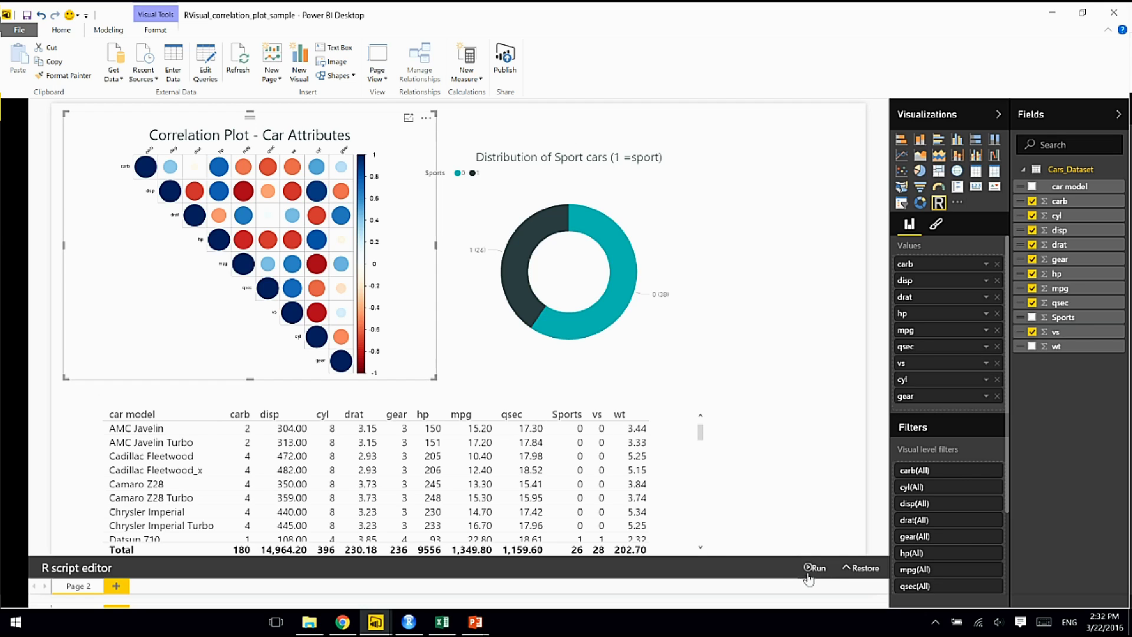
Step: Restore the R script editor and examine the correlation plot's script, including the library(corrplot) line and the circle-method corrplot call
left_click(861, 567)
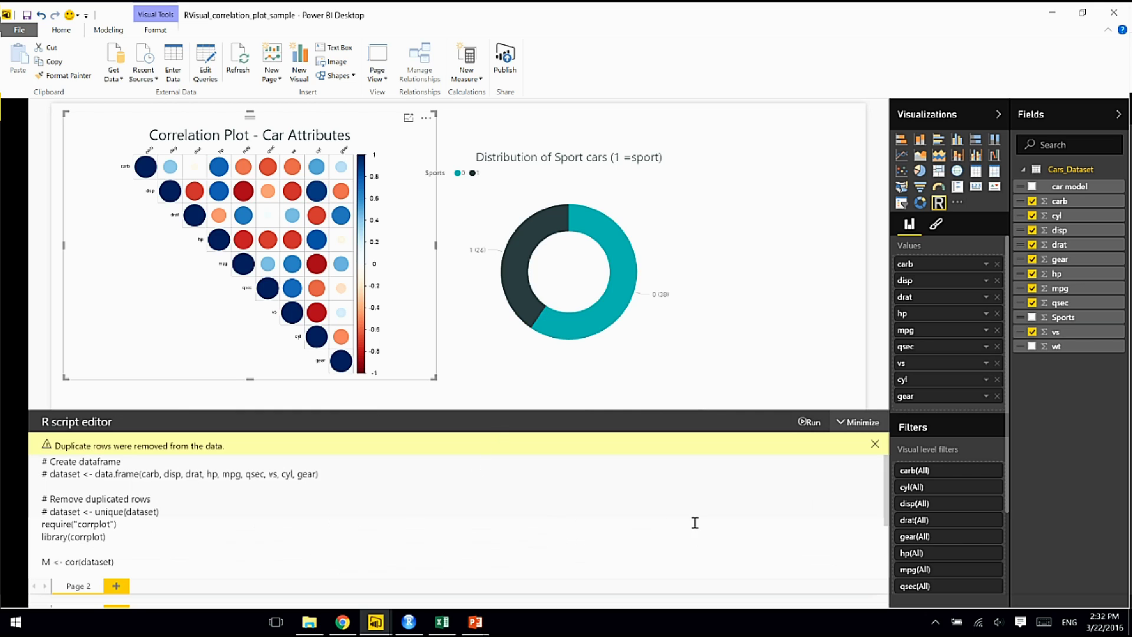
left_click_drag(887, 497, 888, 515)
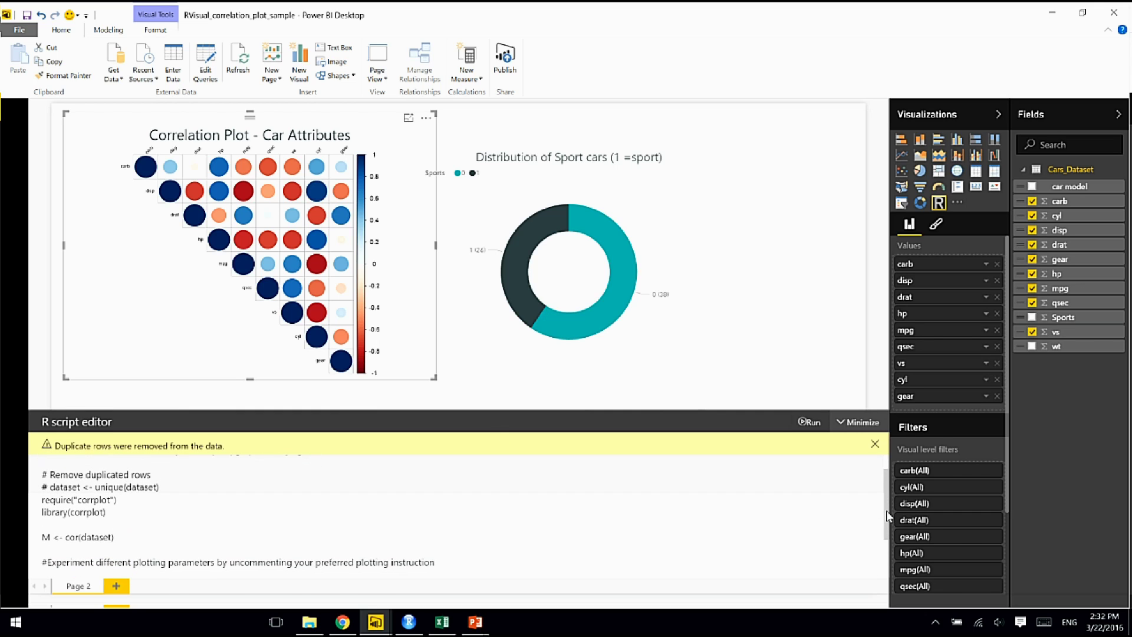
left_click_drag(106, 512, 35, 513)
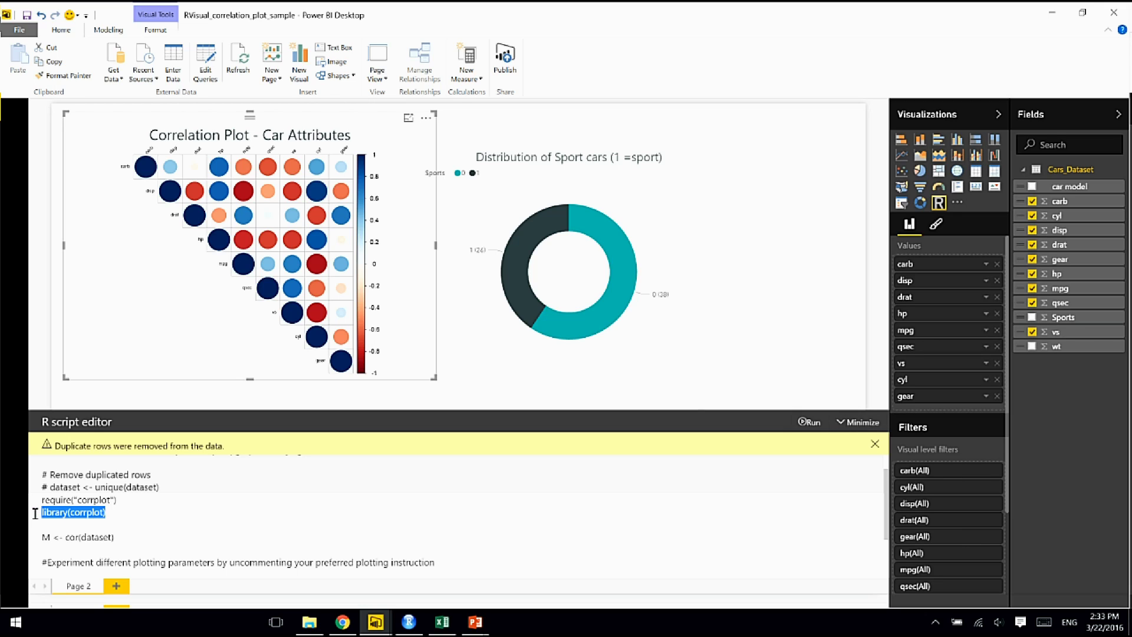
left_click(171, 510)
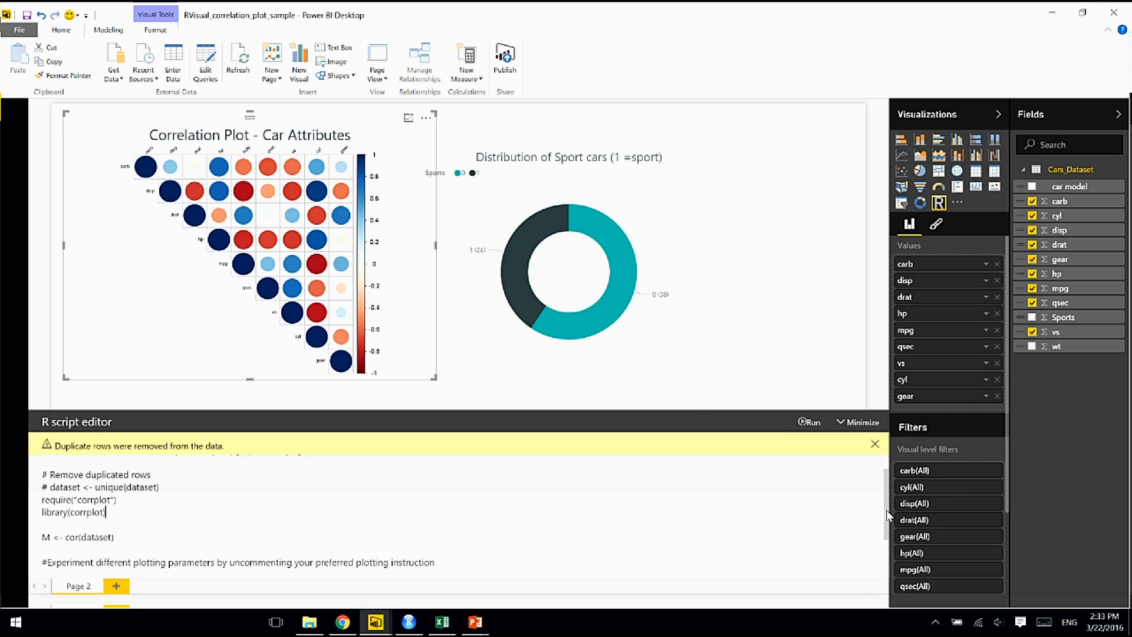
left_click_drag(886, 509, 887, 569)
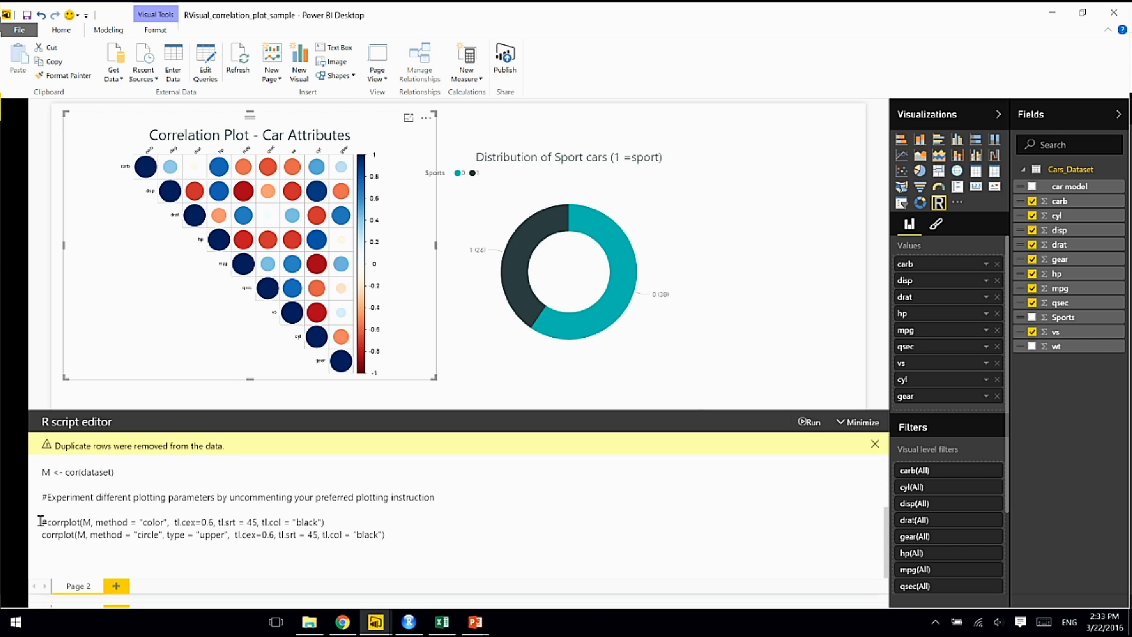
left_click_drag(41, 534, 409, 534)
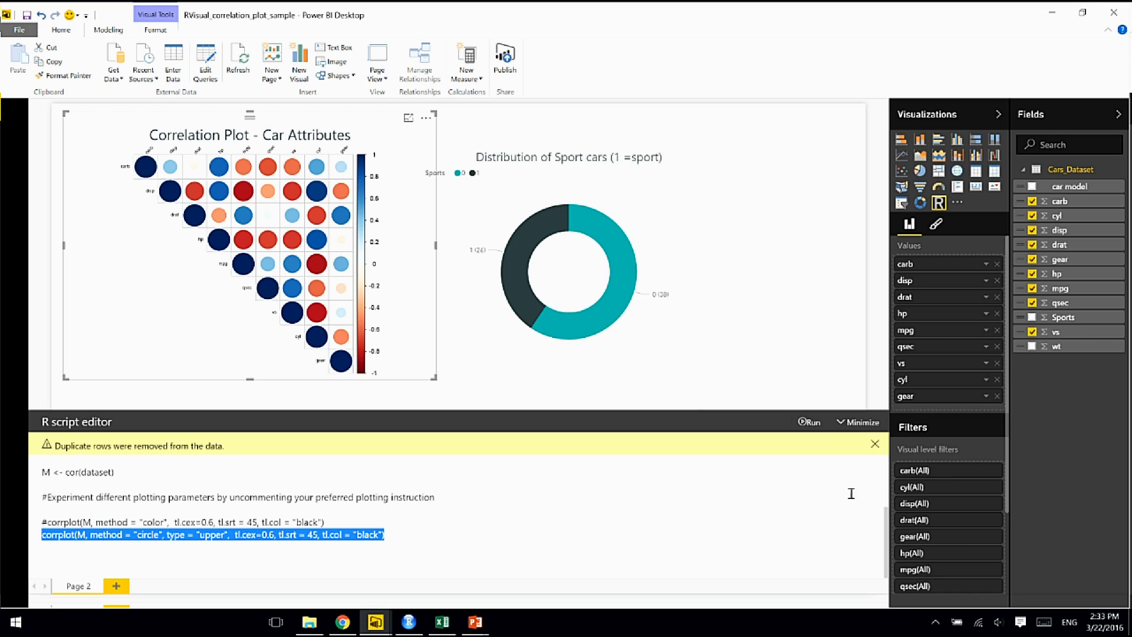
left_click_drag(887, 539, 880, 470)
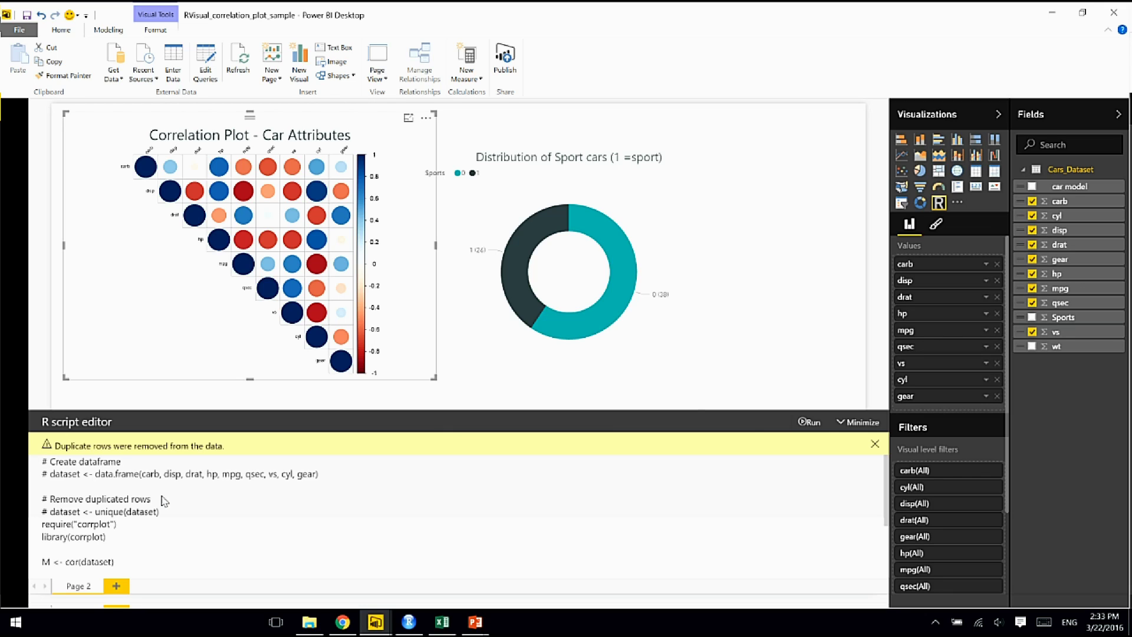
Step: Remove the carb field from the correlation plot and add it back as the last value
left_click(1032, 202)
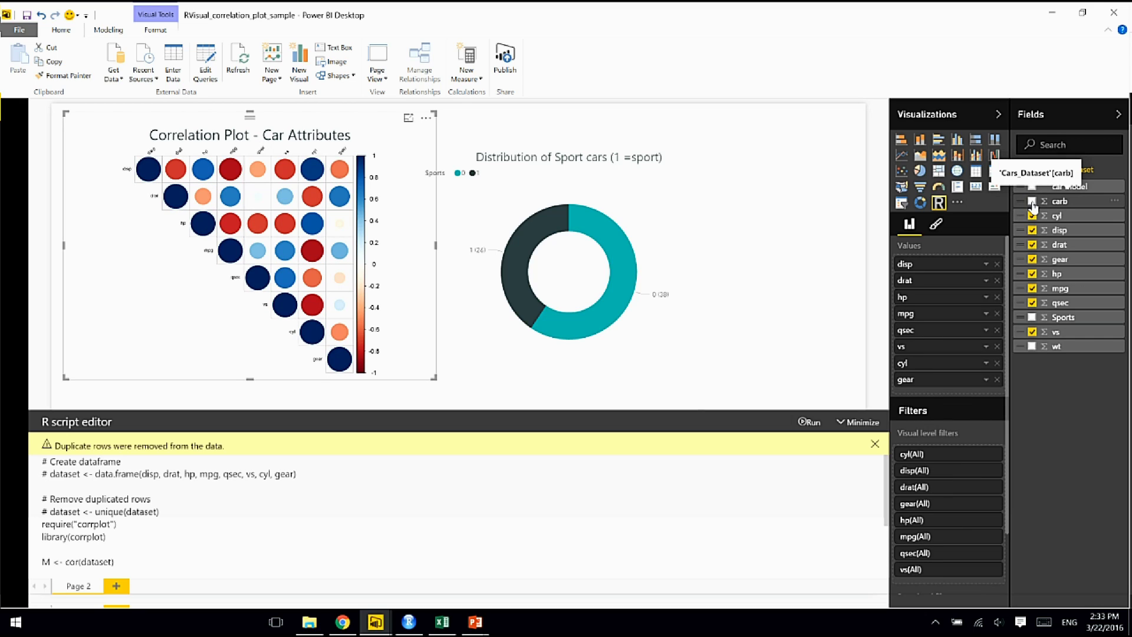
left_click(1032, 202)
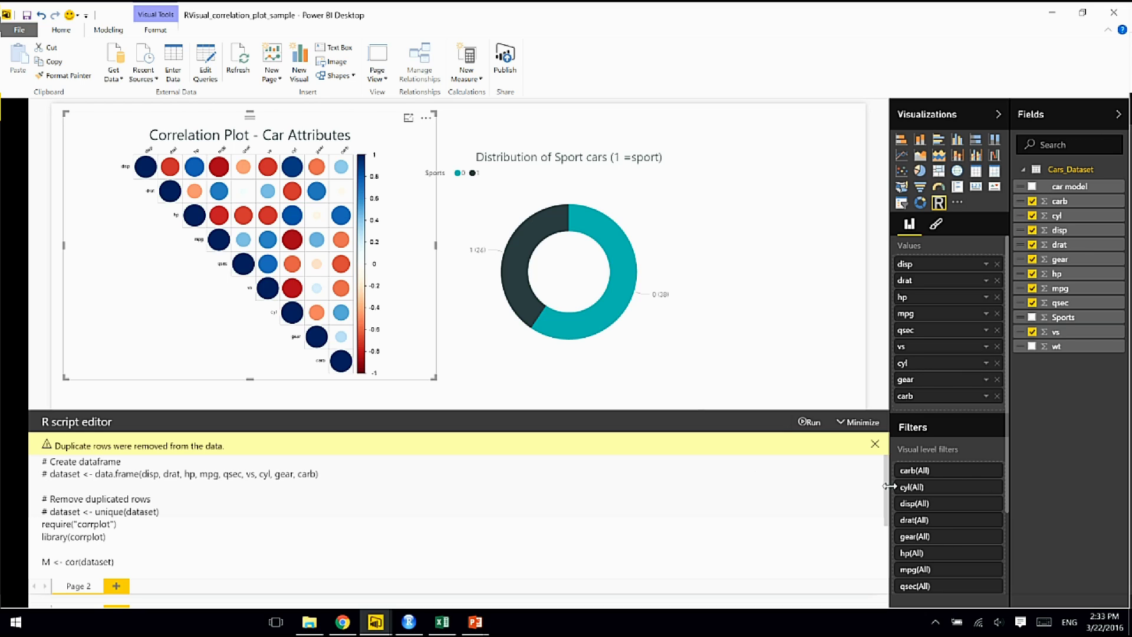
Step: Enable the color-method corrplot line in the R script, comment out the circle-method line, and run the script
left_click_drag(887, 490, 887, 554)
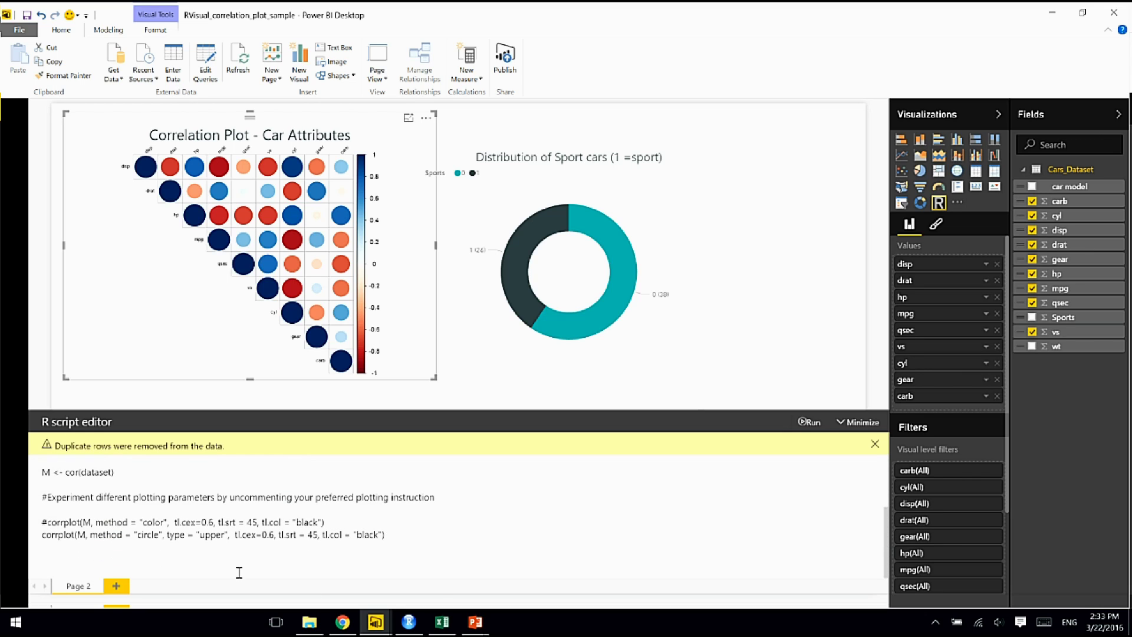
left_click(50, 522)
key("BackSpace")
key("Down")
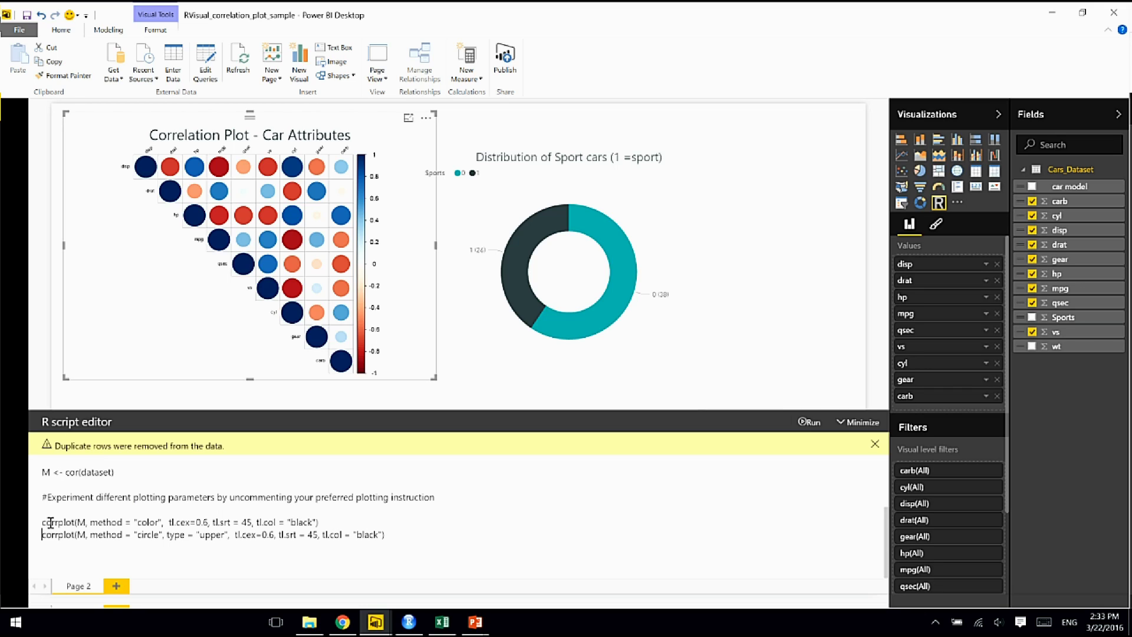
type("#")
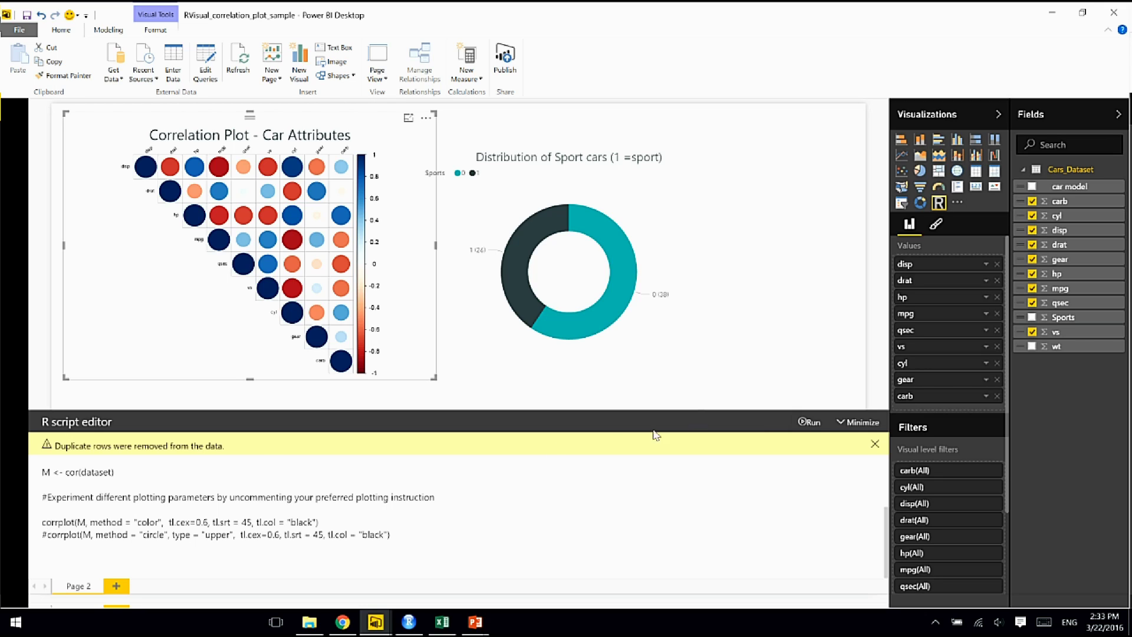
left_click(807, 422)
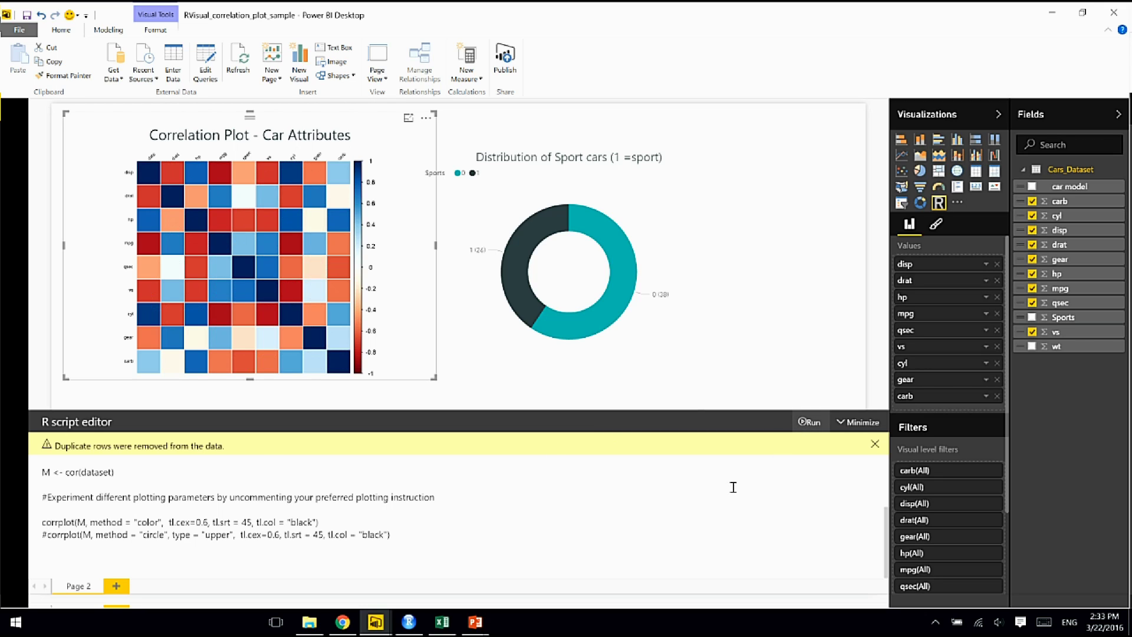
Step: Reactivate the circle-method corrplot line in the R script and comment out the color-method line
left_click(49, 537)
key("BackSpace")
left_click(44, 523)
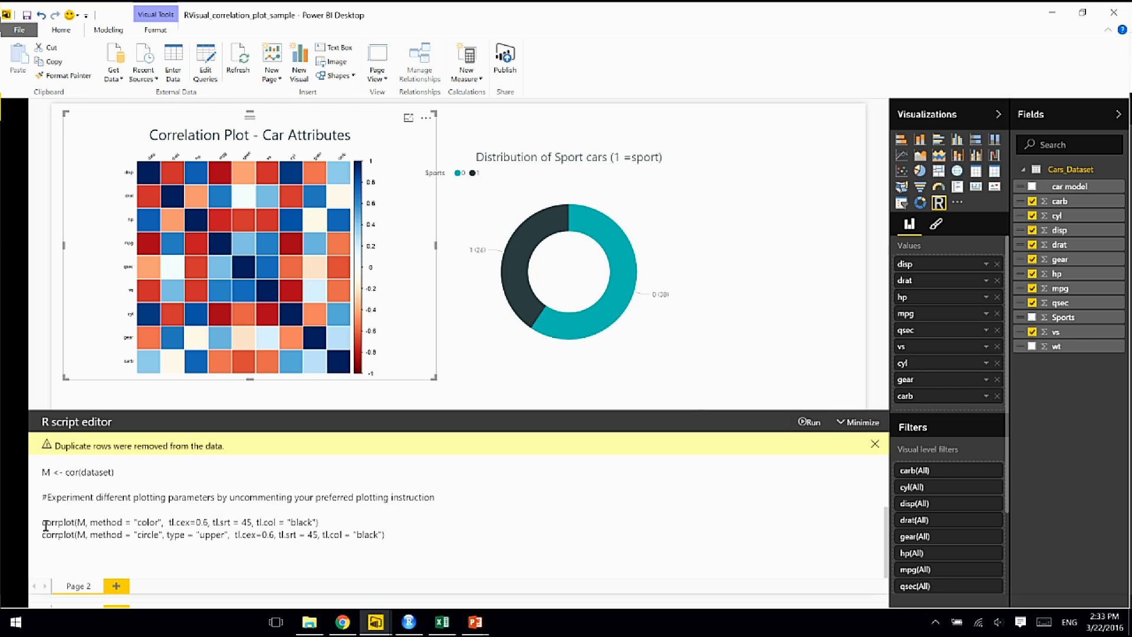
type("#")
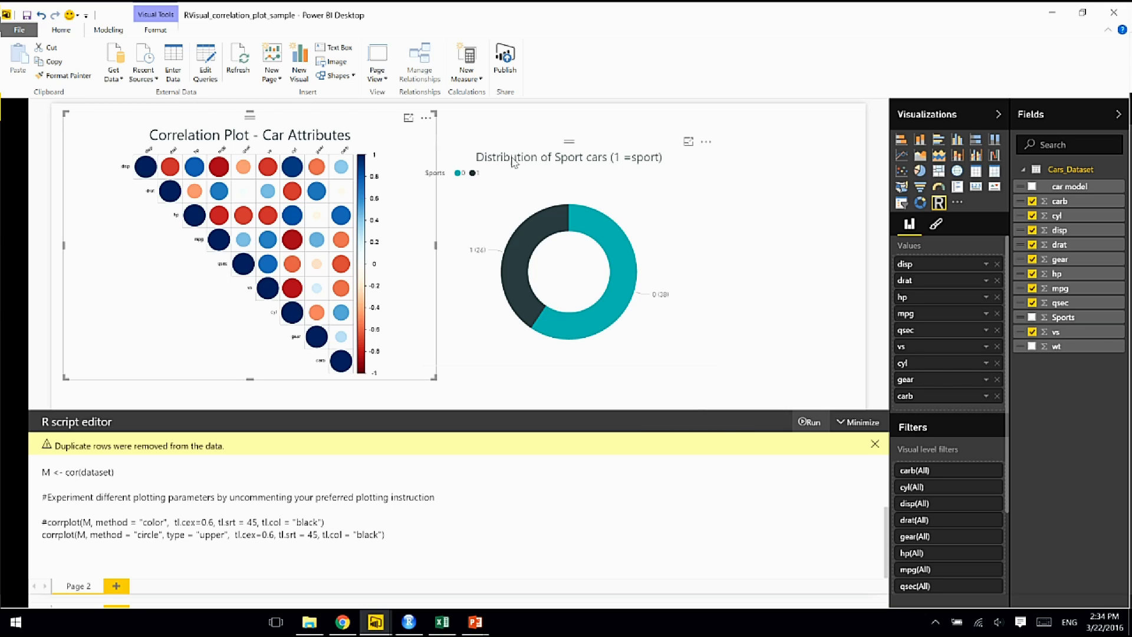
Step: Inspect both donut chart segments and filter the report to the sport cars (Sports = 1)
mouse_move(613, 311)
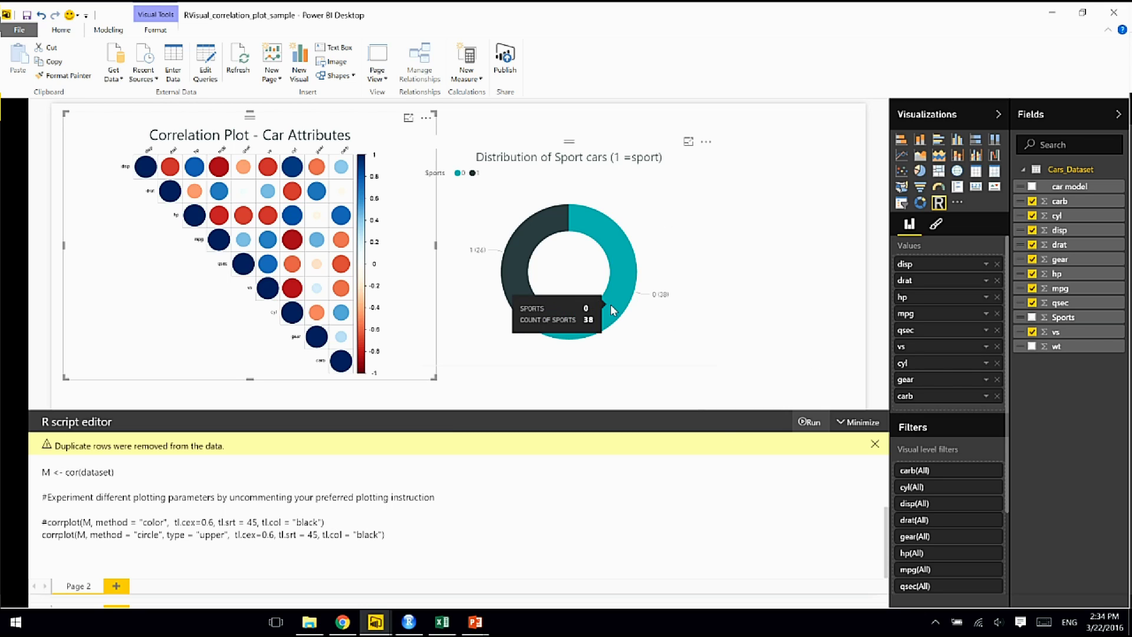
mouse_move(535, 230)
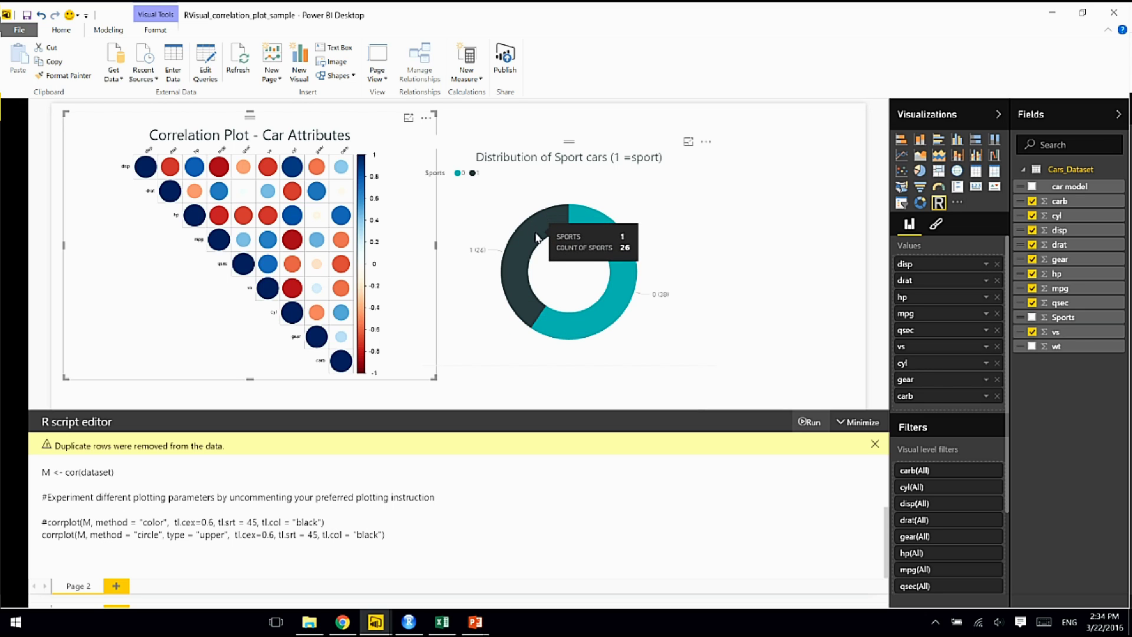
left_click(535, 238)
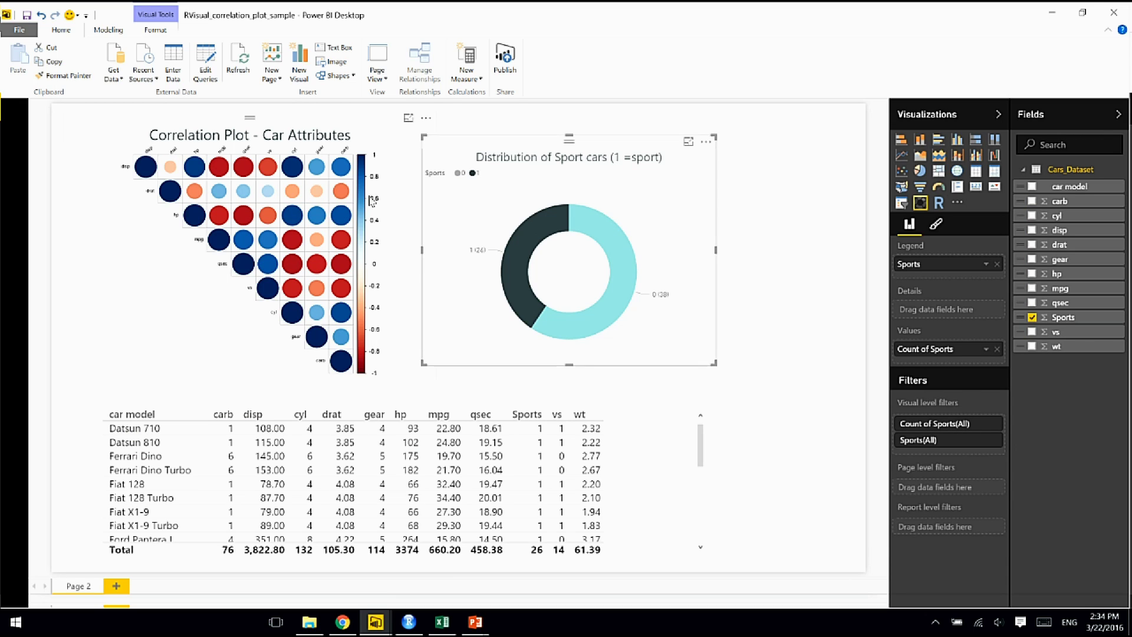
Step: Enlarge the filtered correlation plot, examine it with the R script editor minimized, and restore the editor
left_click(406, 122)
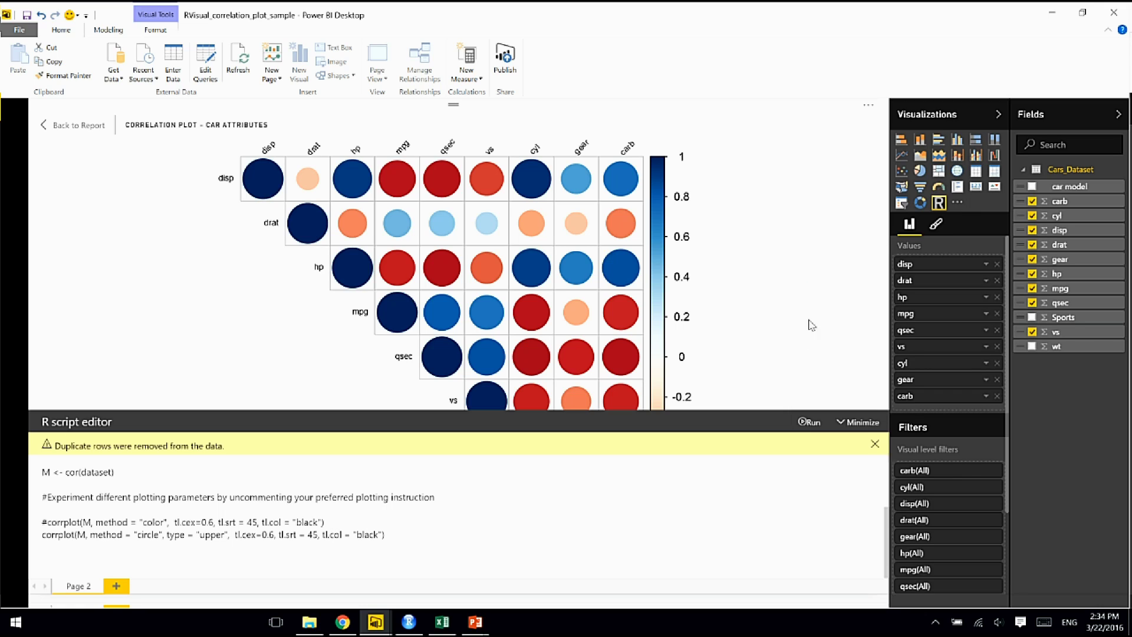
left_click(851, 428)
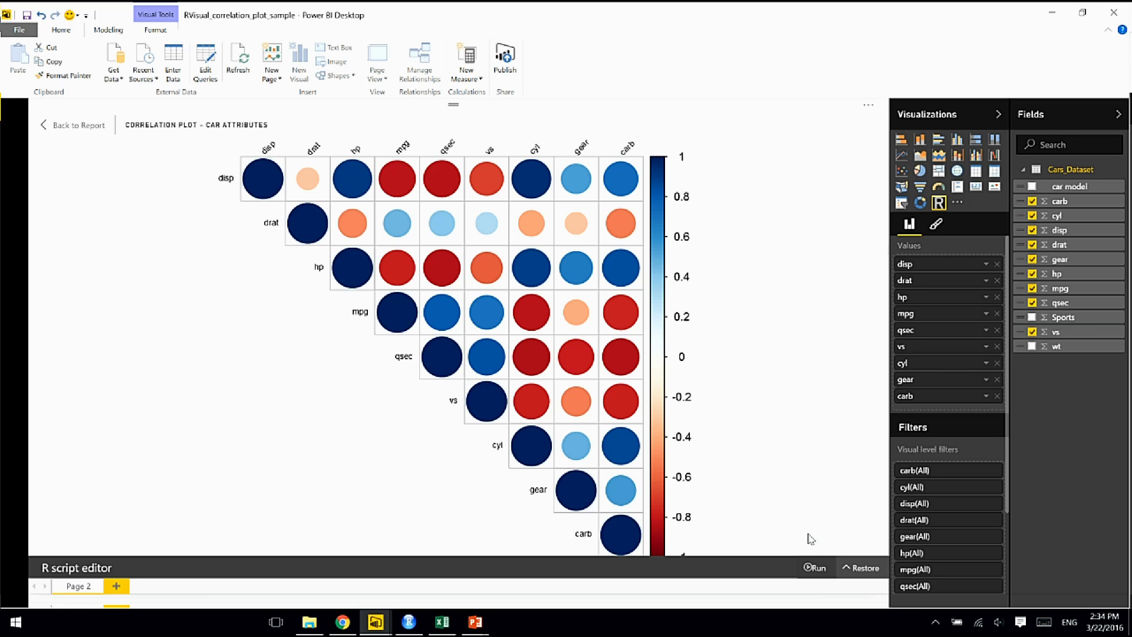
left_click(858, 569)
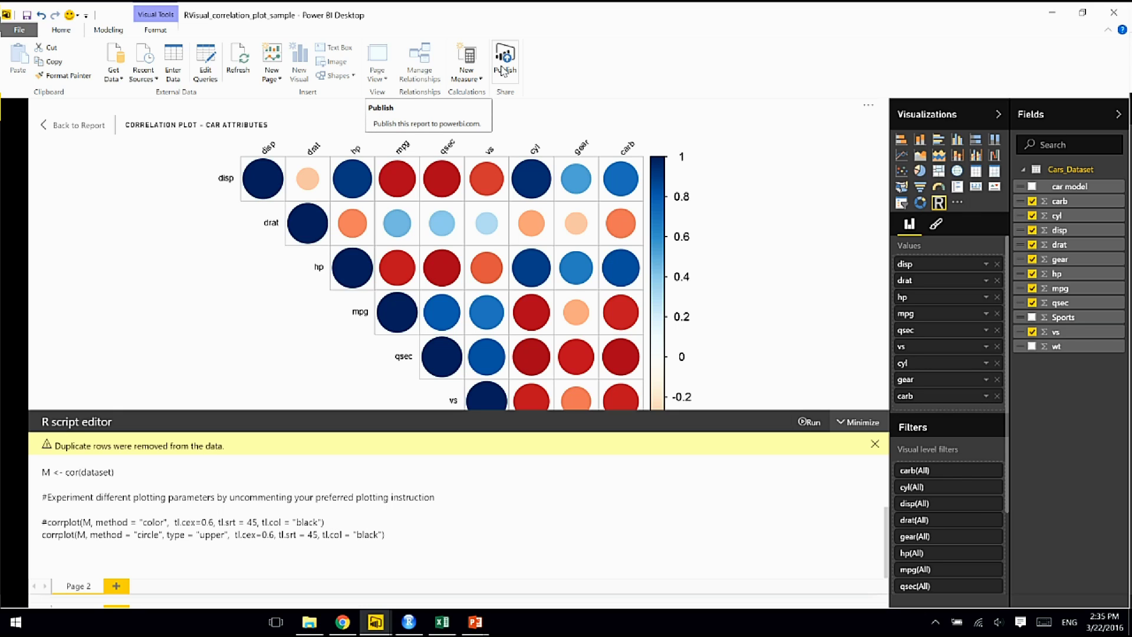
Step: Switch to the R Demo workspace in Chrome, open the Car Atributes Correlation report, and filter it to sport cars (Sports = 1)
left_click(343, 623)
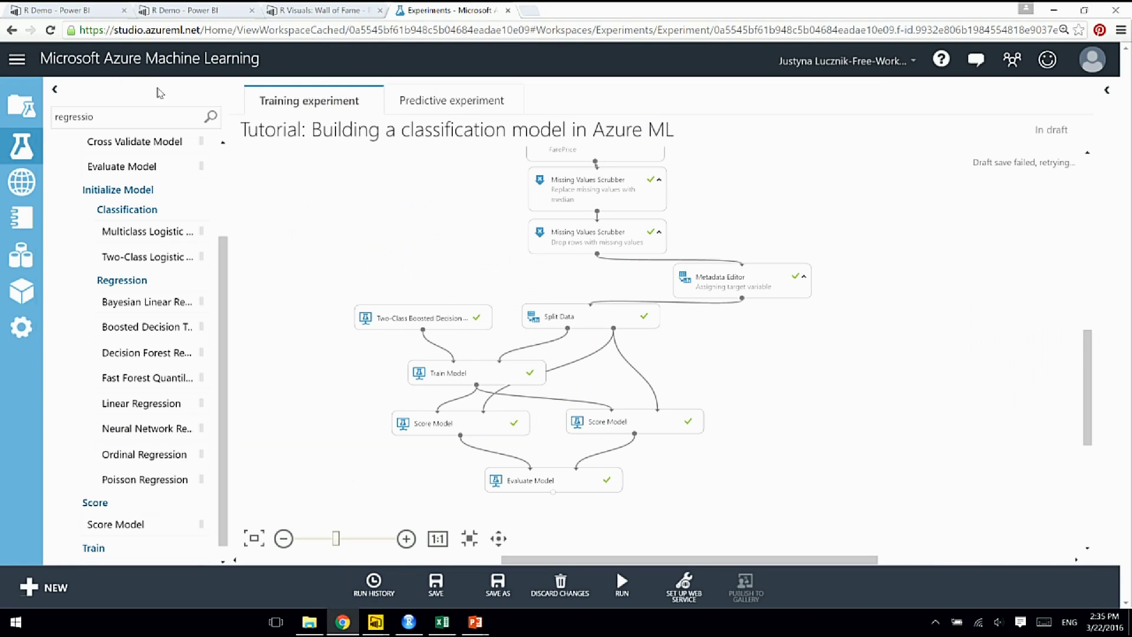
left_click(158, 13)
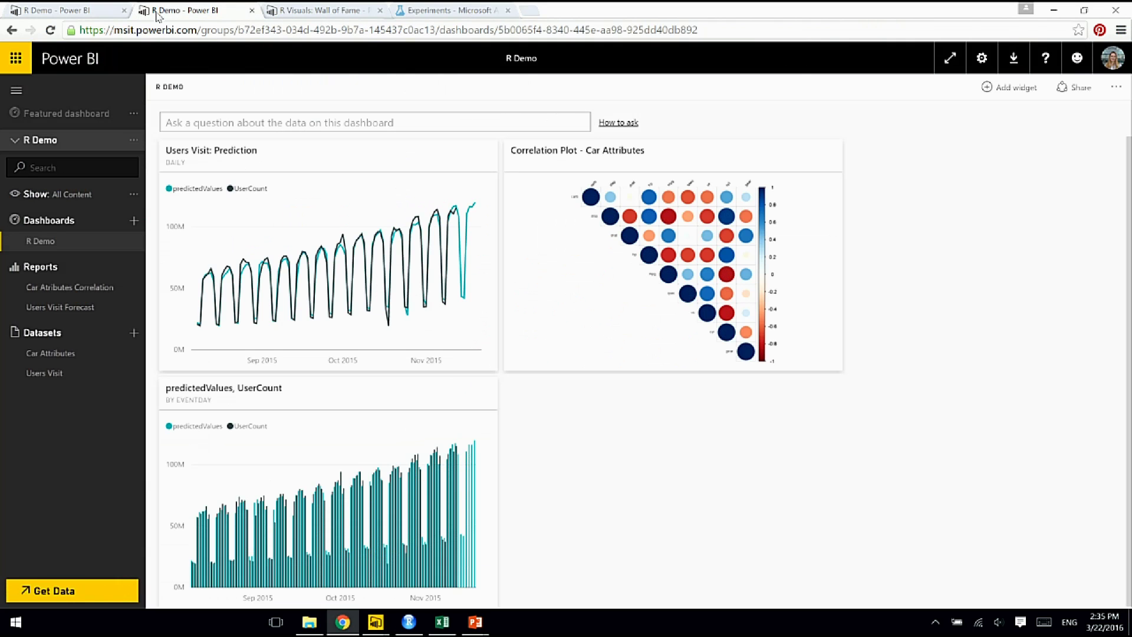
left_click(50, 287)
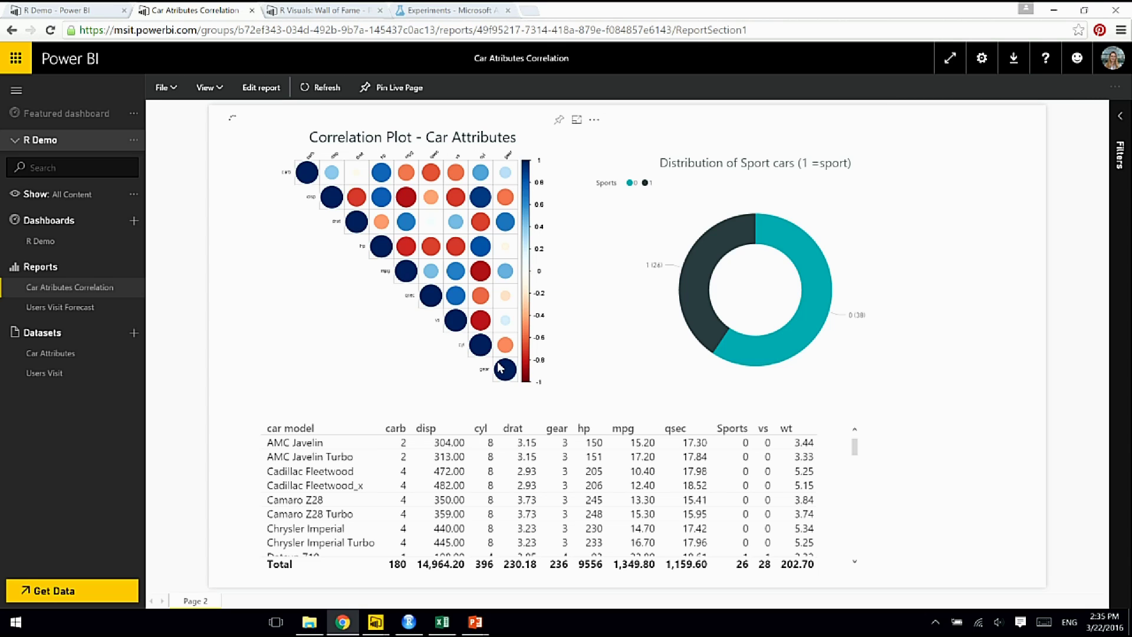
left_click(699, 282)
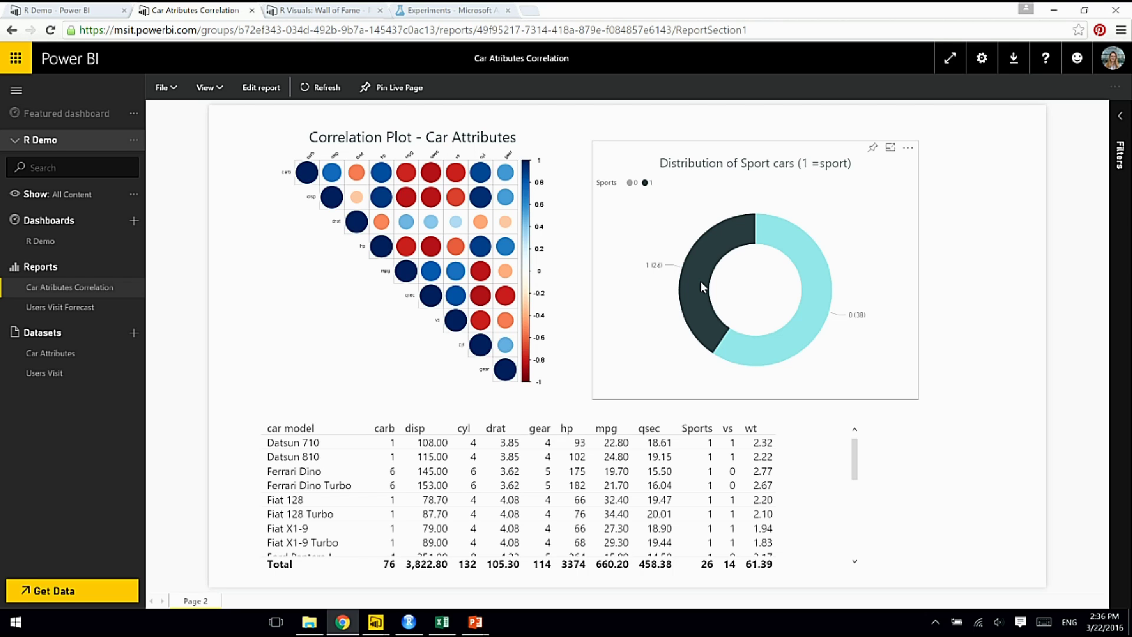
Step: Bring up the option to pin the filtered correlation plot to a dashboard and dismiss it
mouse_move(549, 152)
left_click(560, 122)
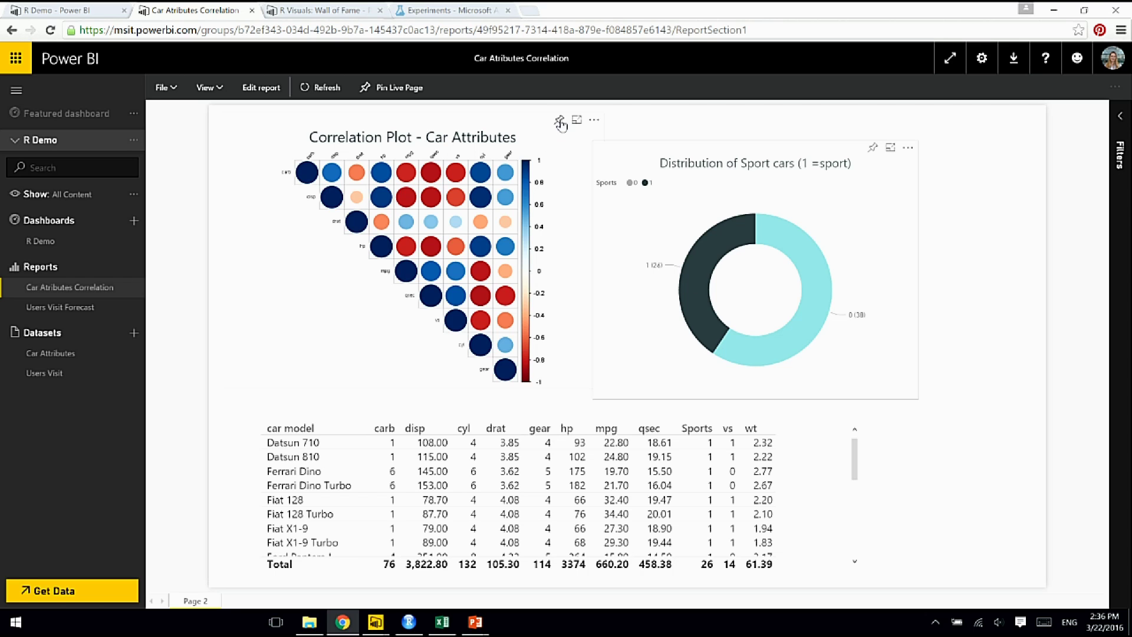
left_click(743, 399)
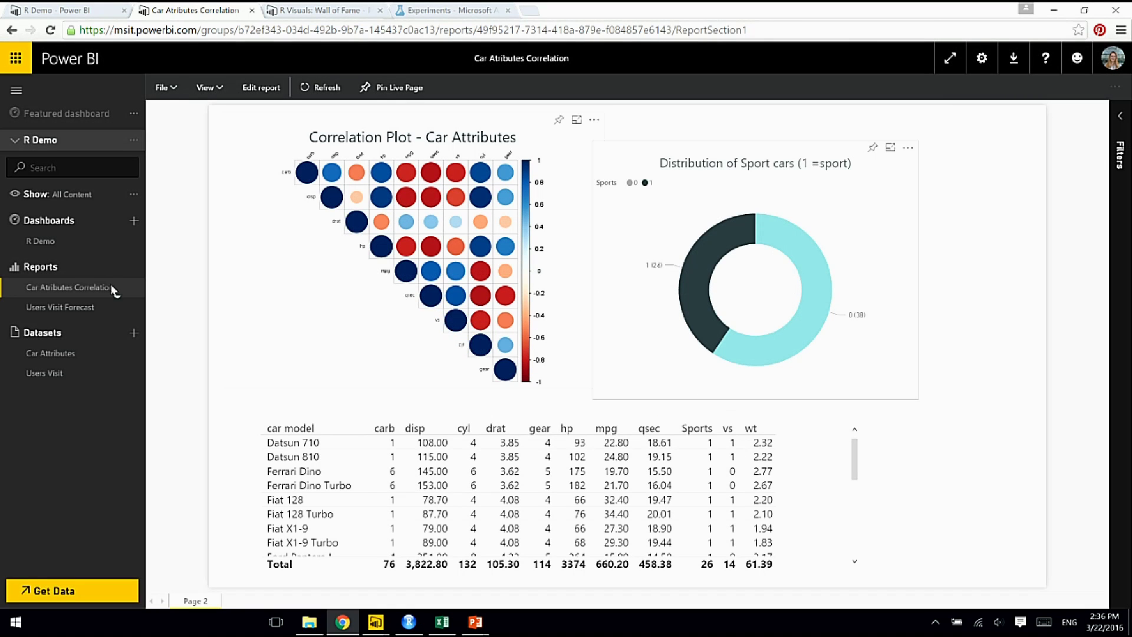
Step: Return to the R Demo dashboard and review its sharing page and additional options
left_click(42, 241)
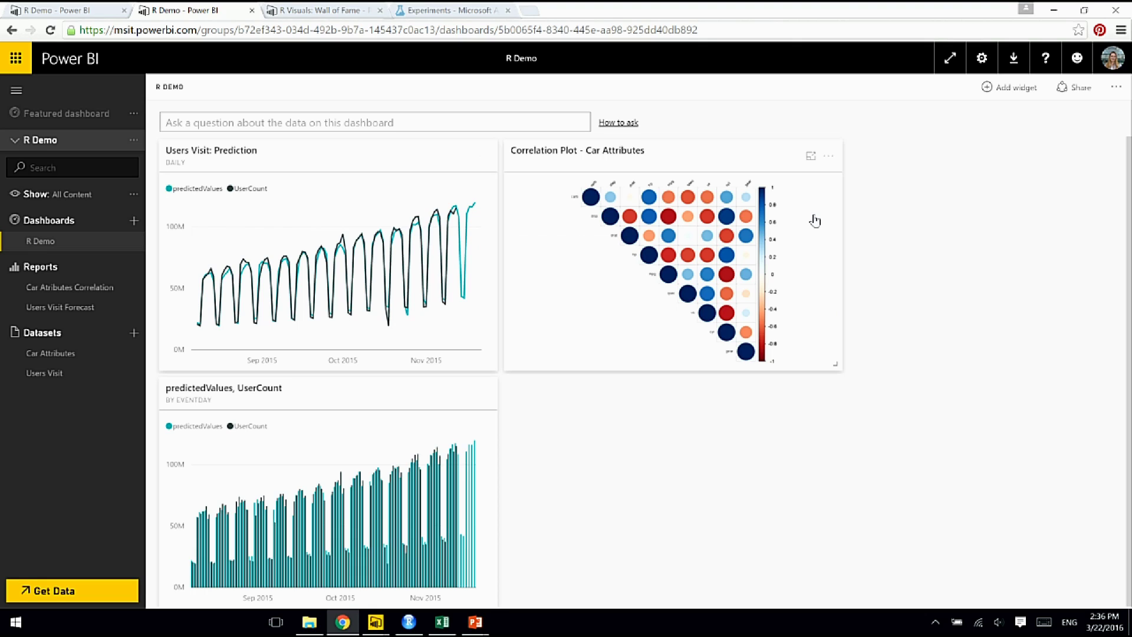
left_click(1080, 90)
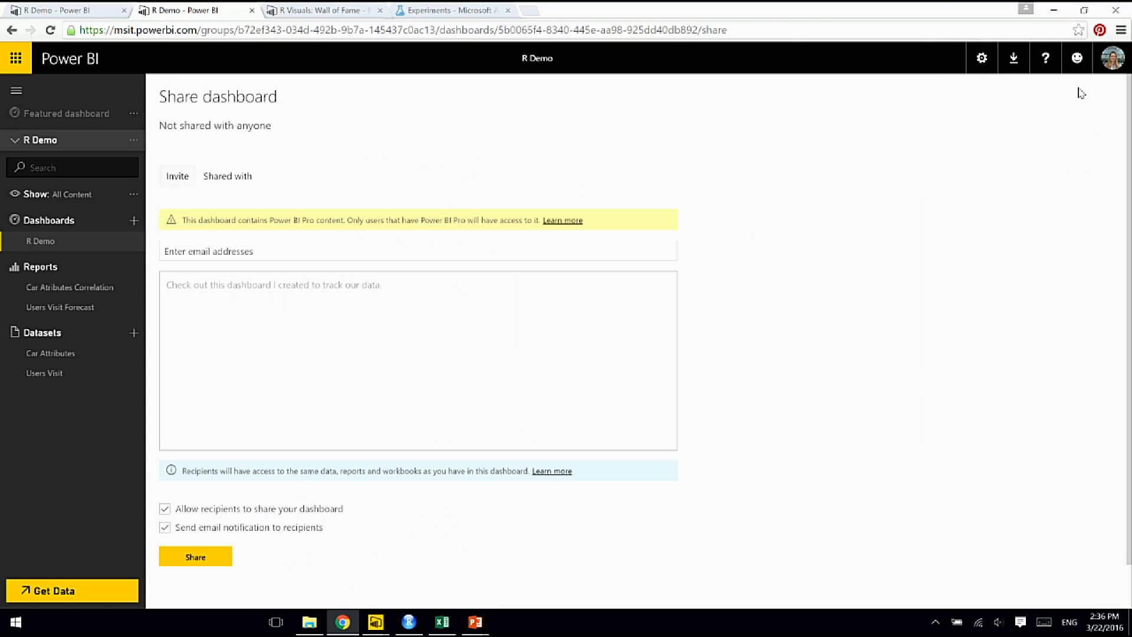
left_click(12, 29)
left_click(1117, 87)
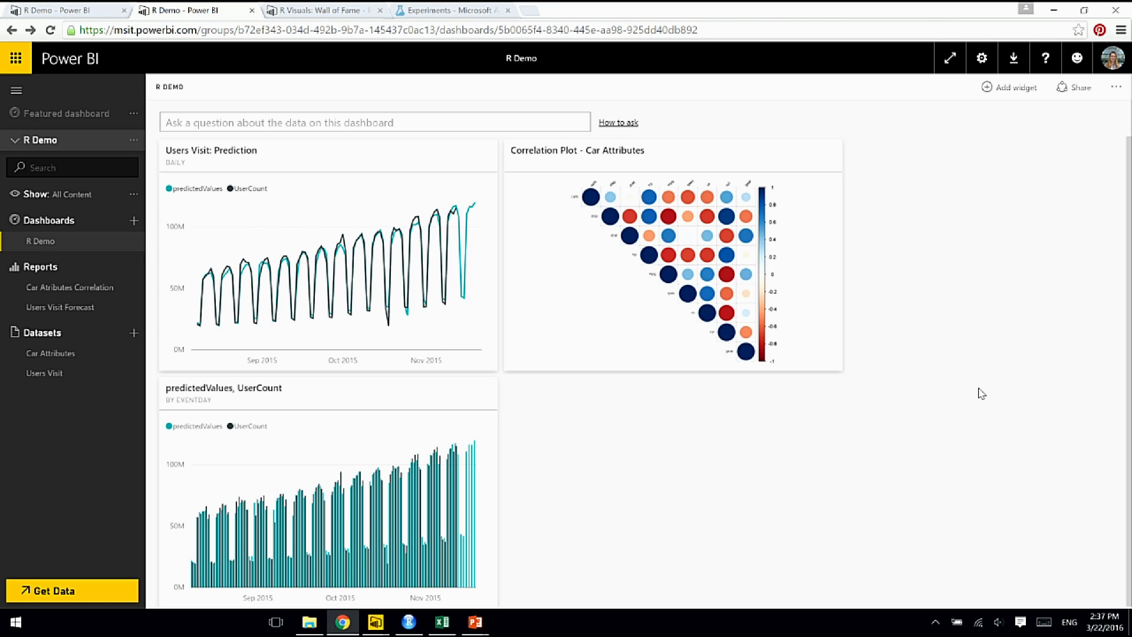
scroll(982, 393, "down", 1)
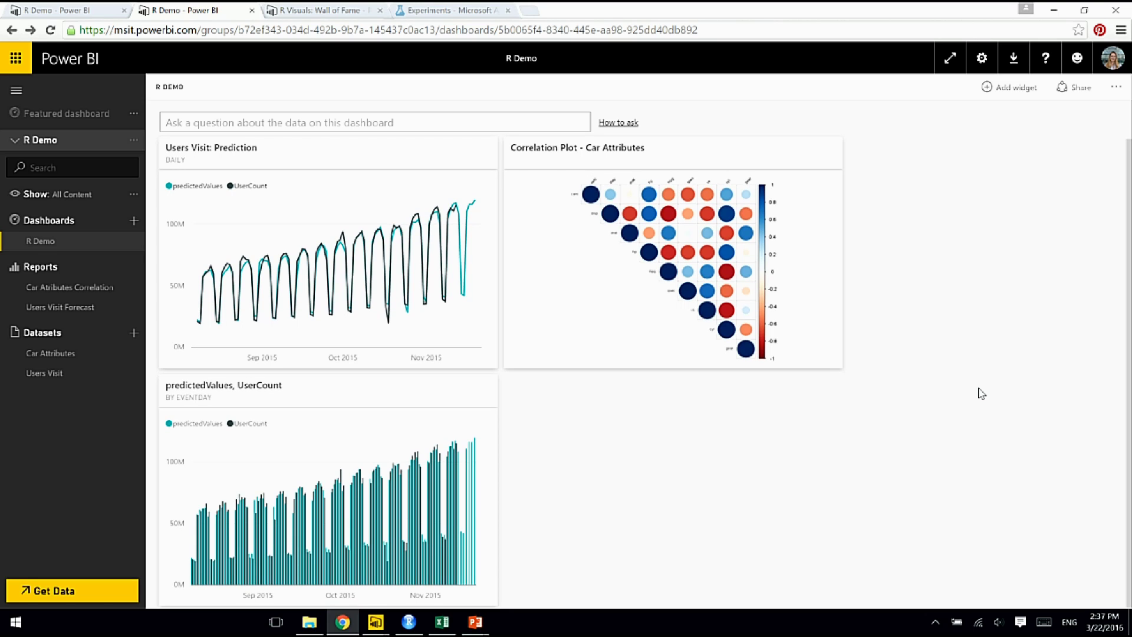
Step: Switch to the running PowerPoint slide show and advance to the "Creating Power BI Visuals with R" slide
key("alt+Tab")
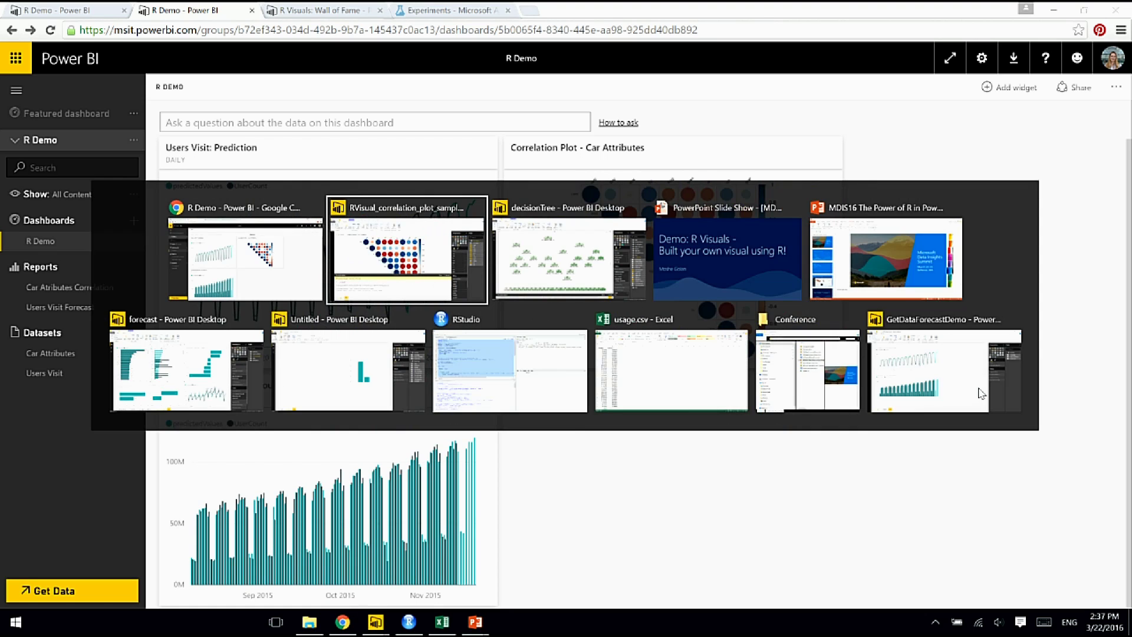
key("alt+Tab")
key("alt+Tab")
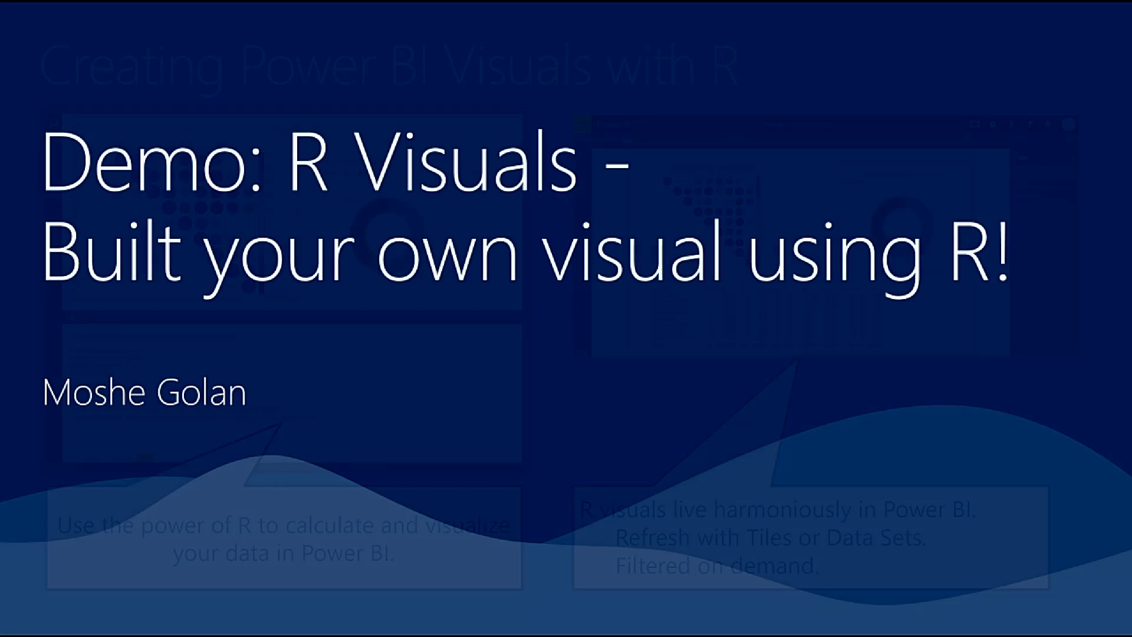
key("Right")
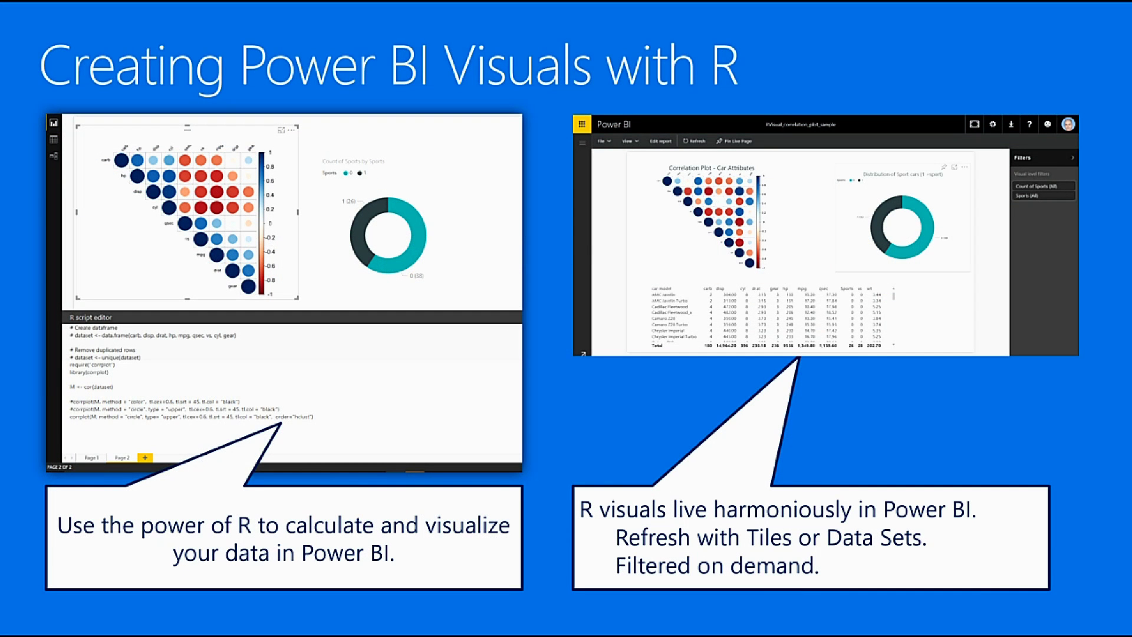
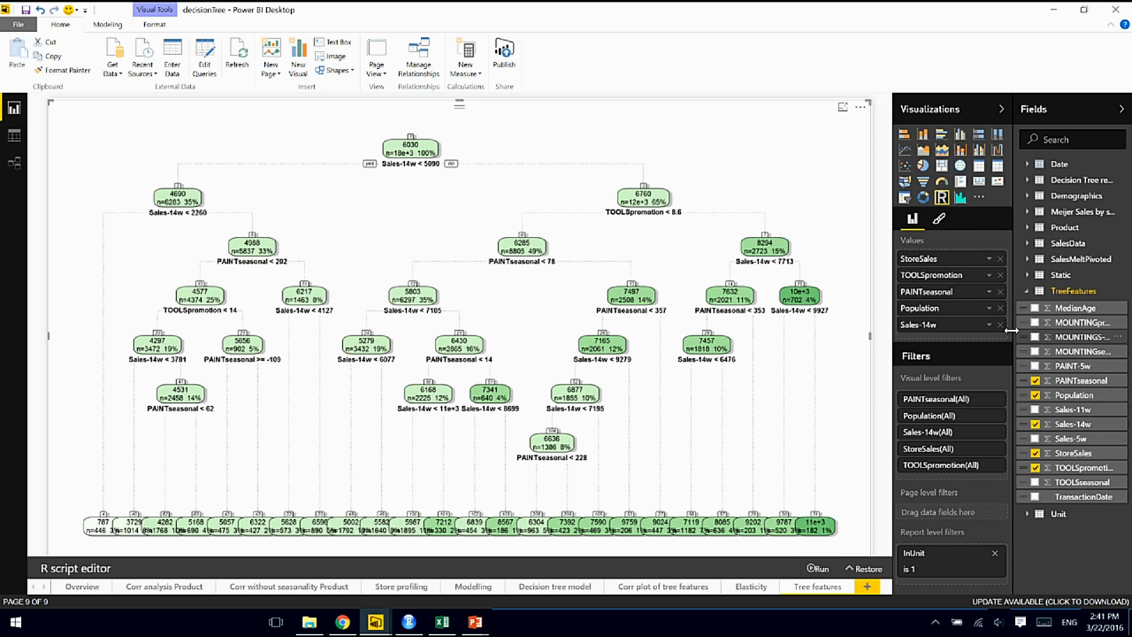
Step: Remove the Sales-14w field from the values of the decision tree visual on the Tree features page
left_click(1001, 325)
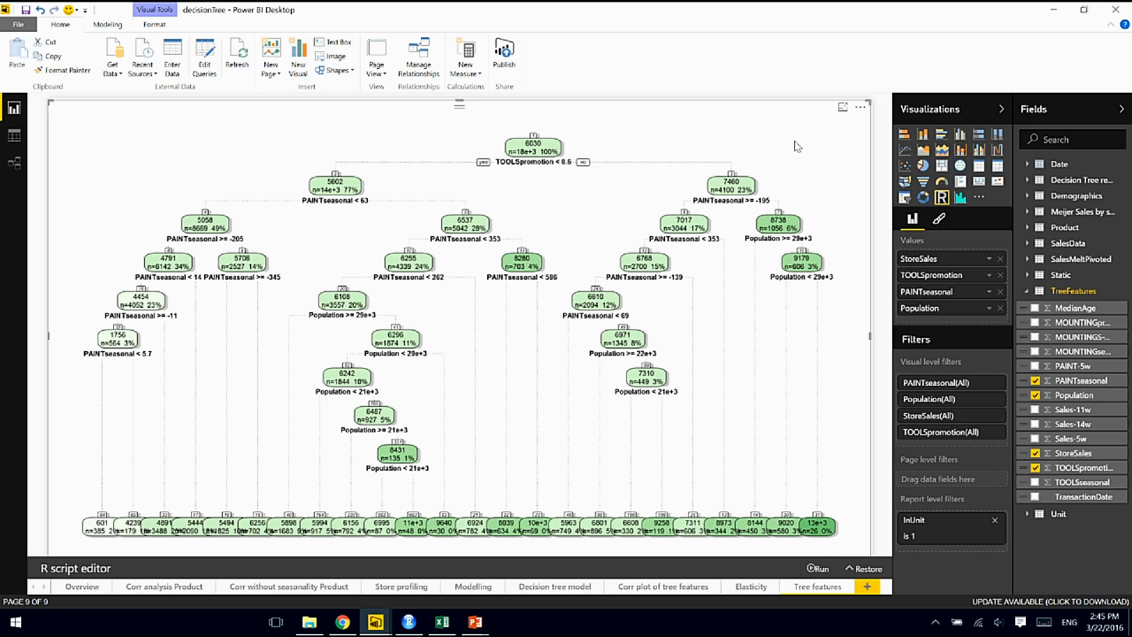
Step: Switch back to the running PowerPoint slide show and go to the "Tips & Tricks" slide
key("alt+Tab")
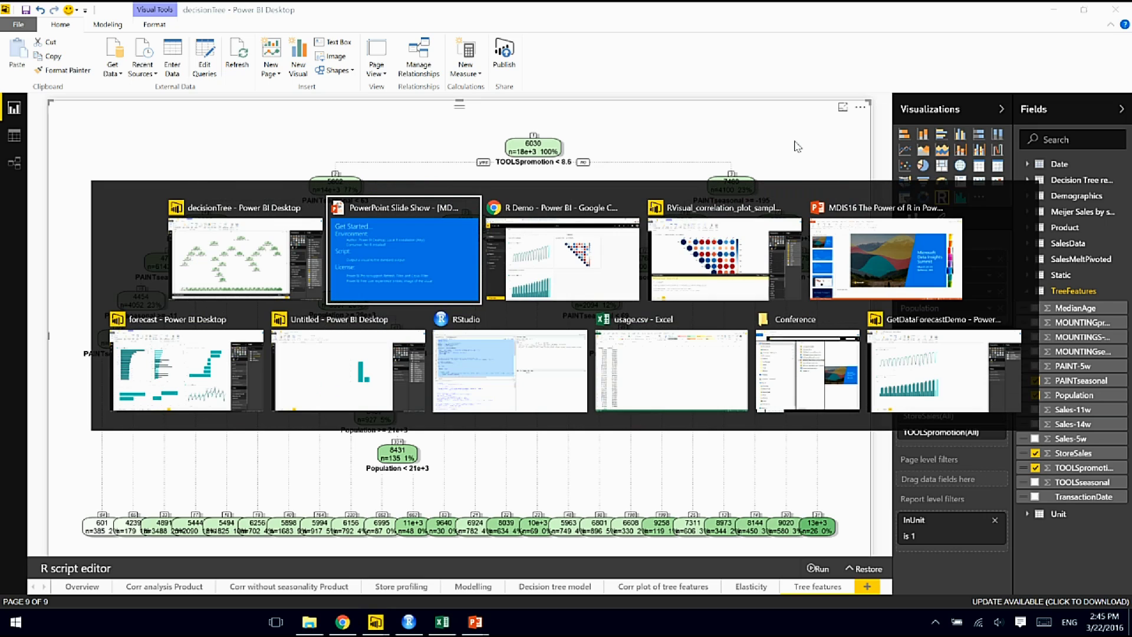
key("Right")
key("Right")
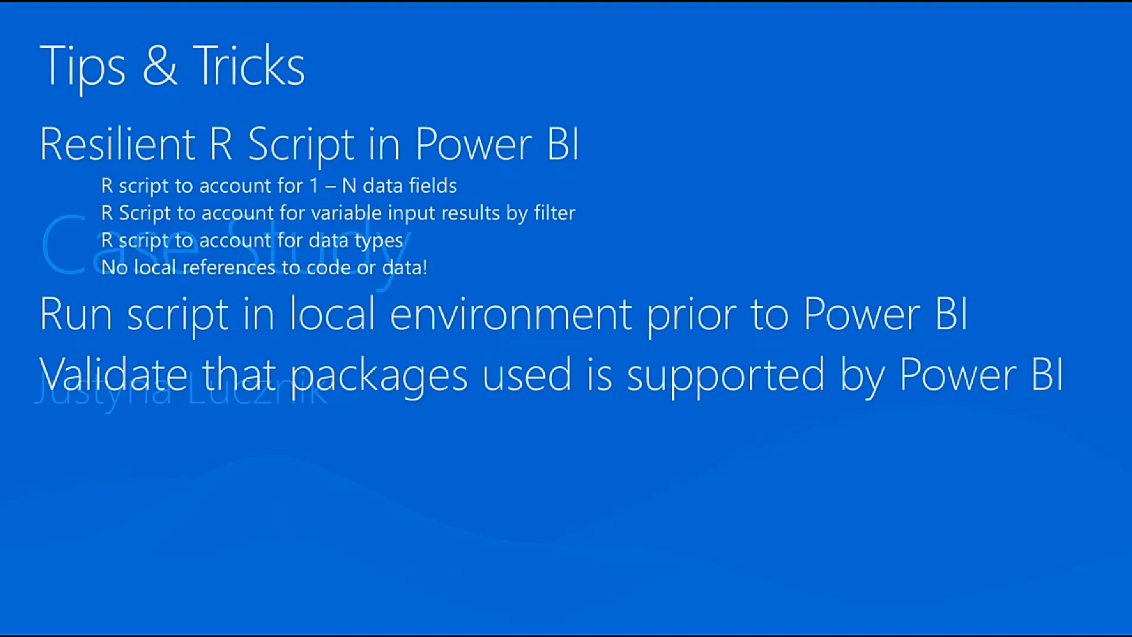
key("Left")
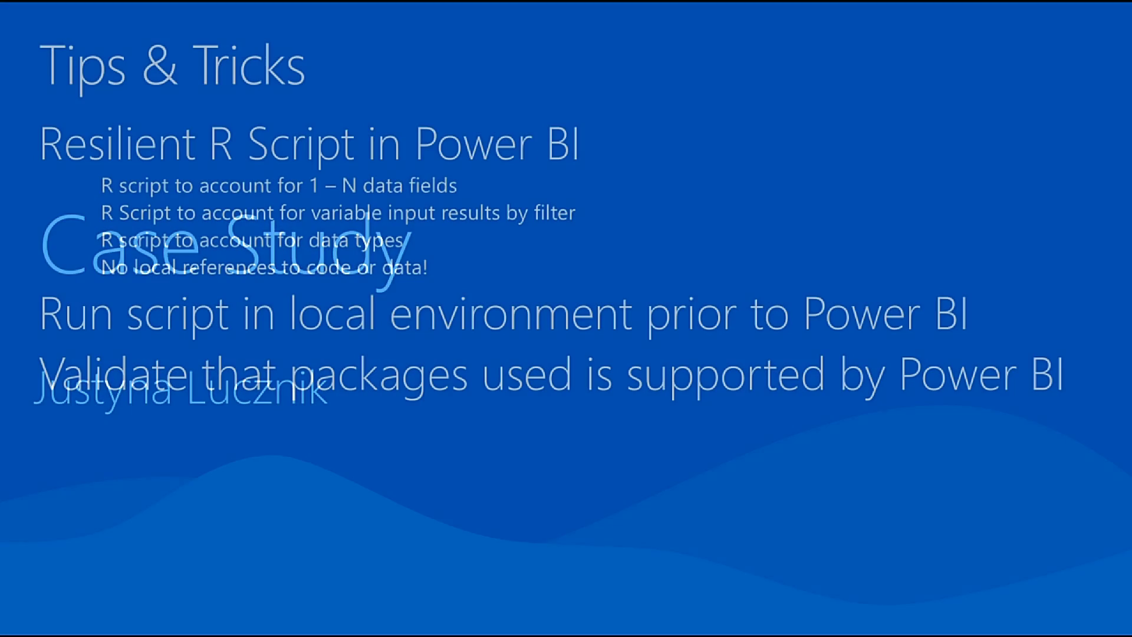